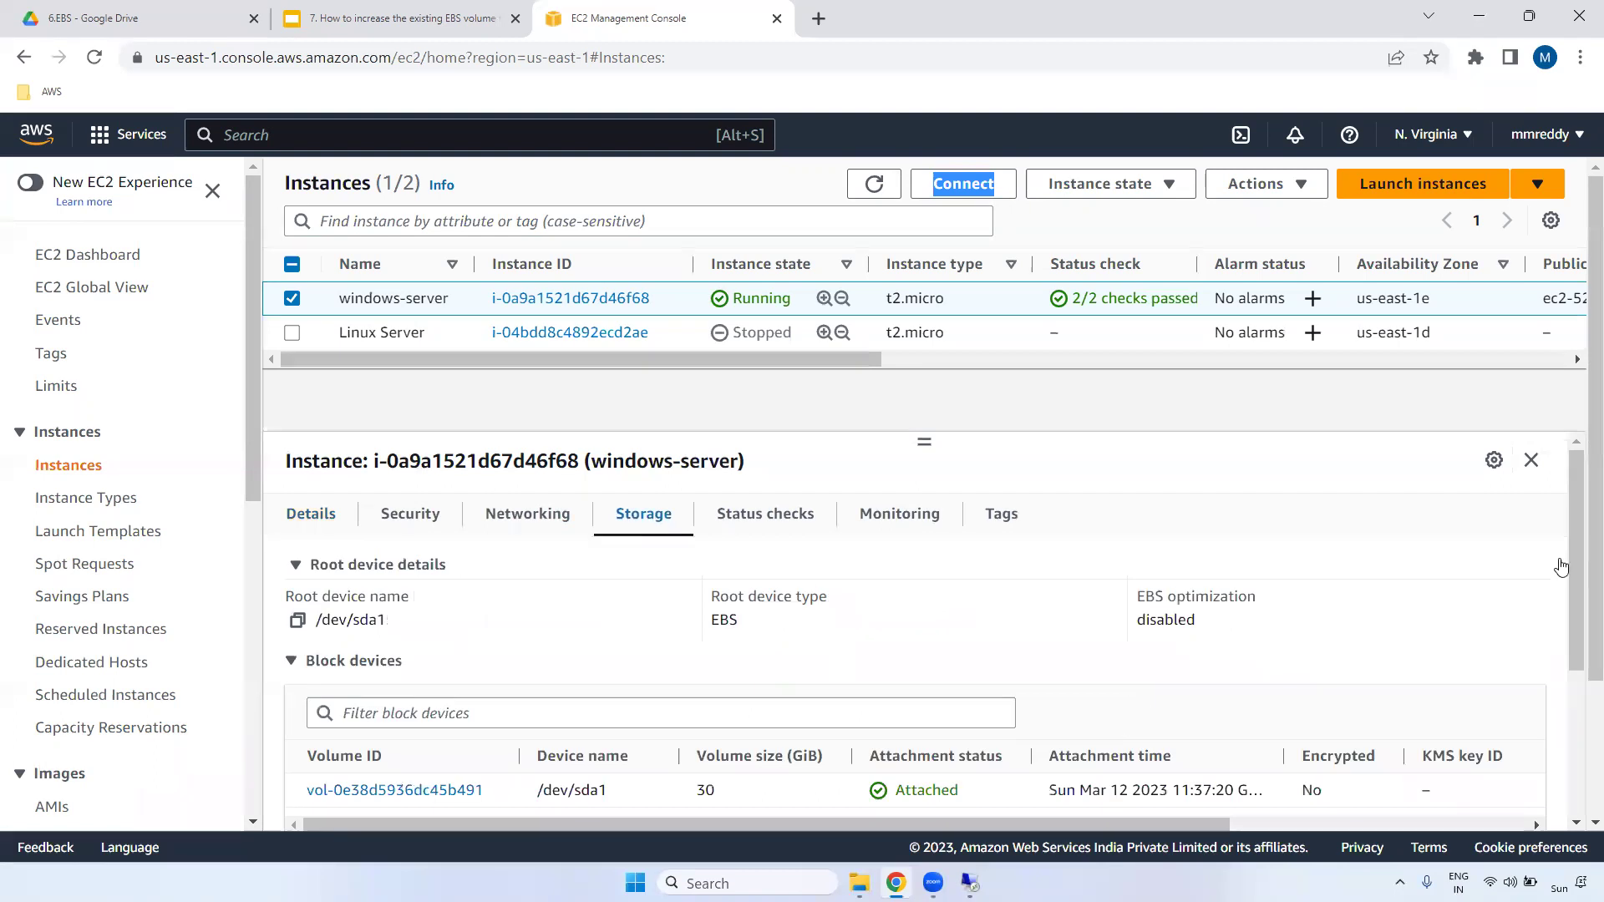
# - Review the windows-server instance's block devices and open its attached xvdf volume in a new browser tab
pyautogui.moveTo(1577, 568); pyautogui.dragTo(1579, 640)
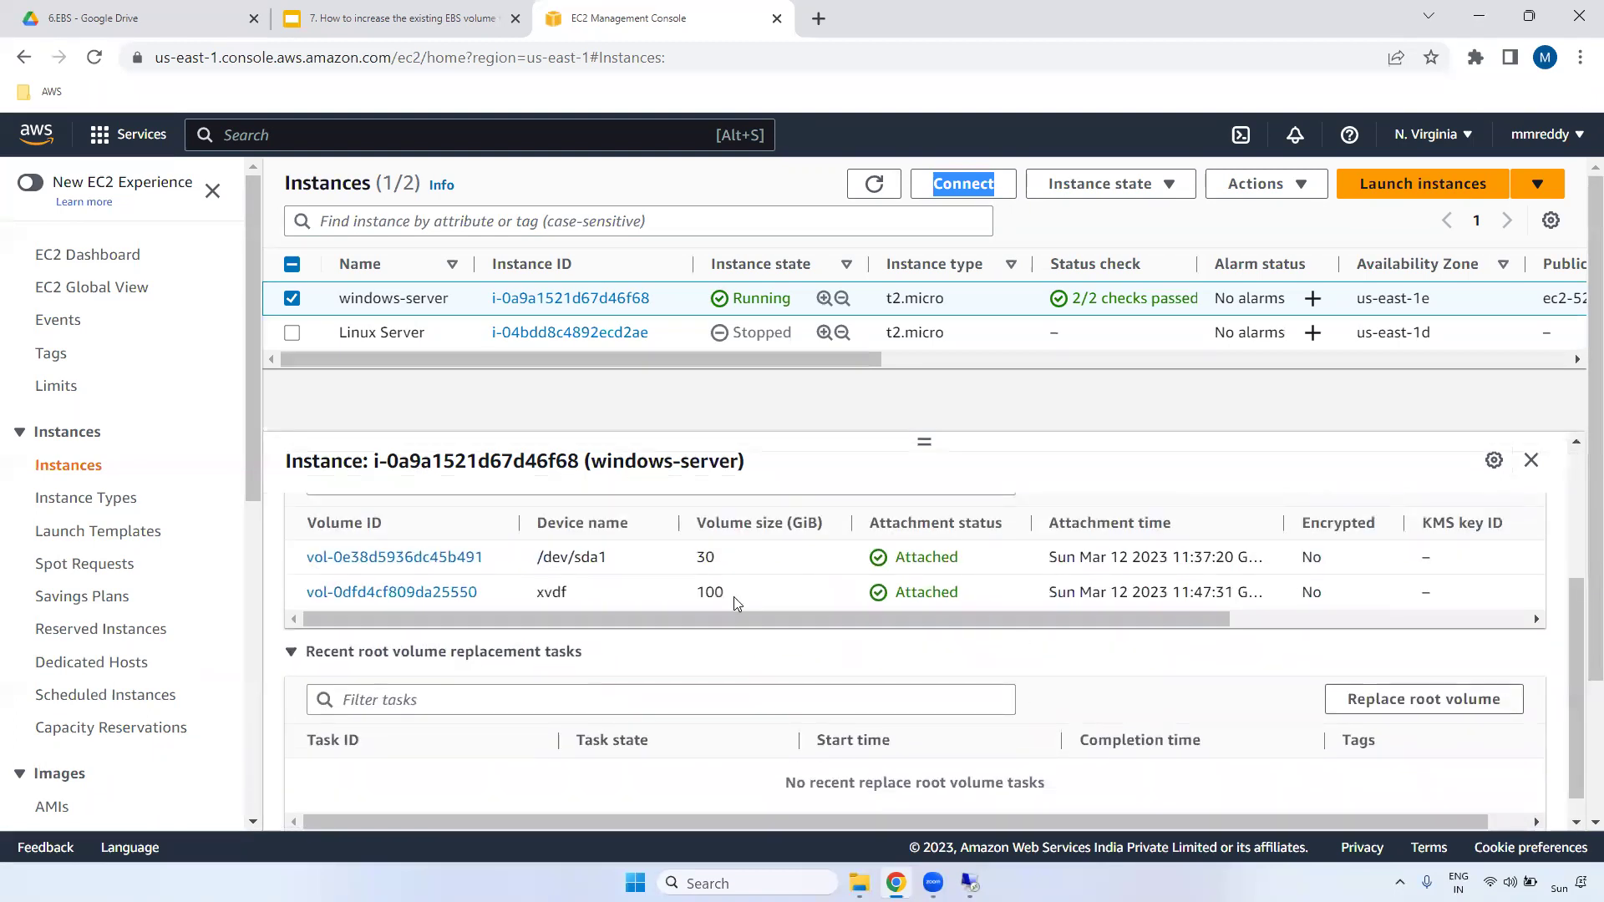
pyautogui.moveTo(732, 559); pyautogui.dragTo(502, 556)
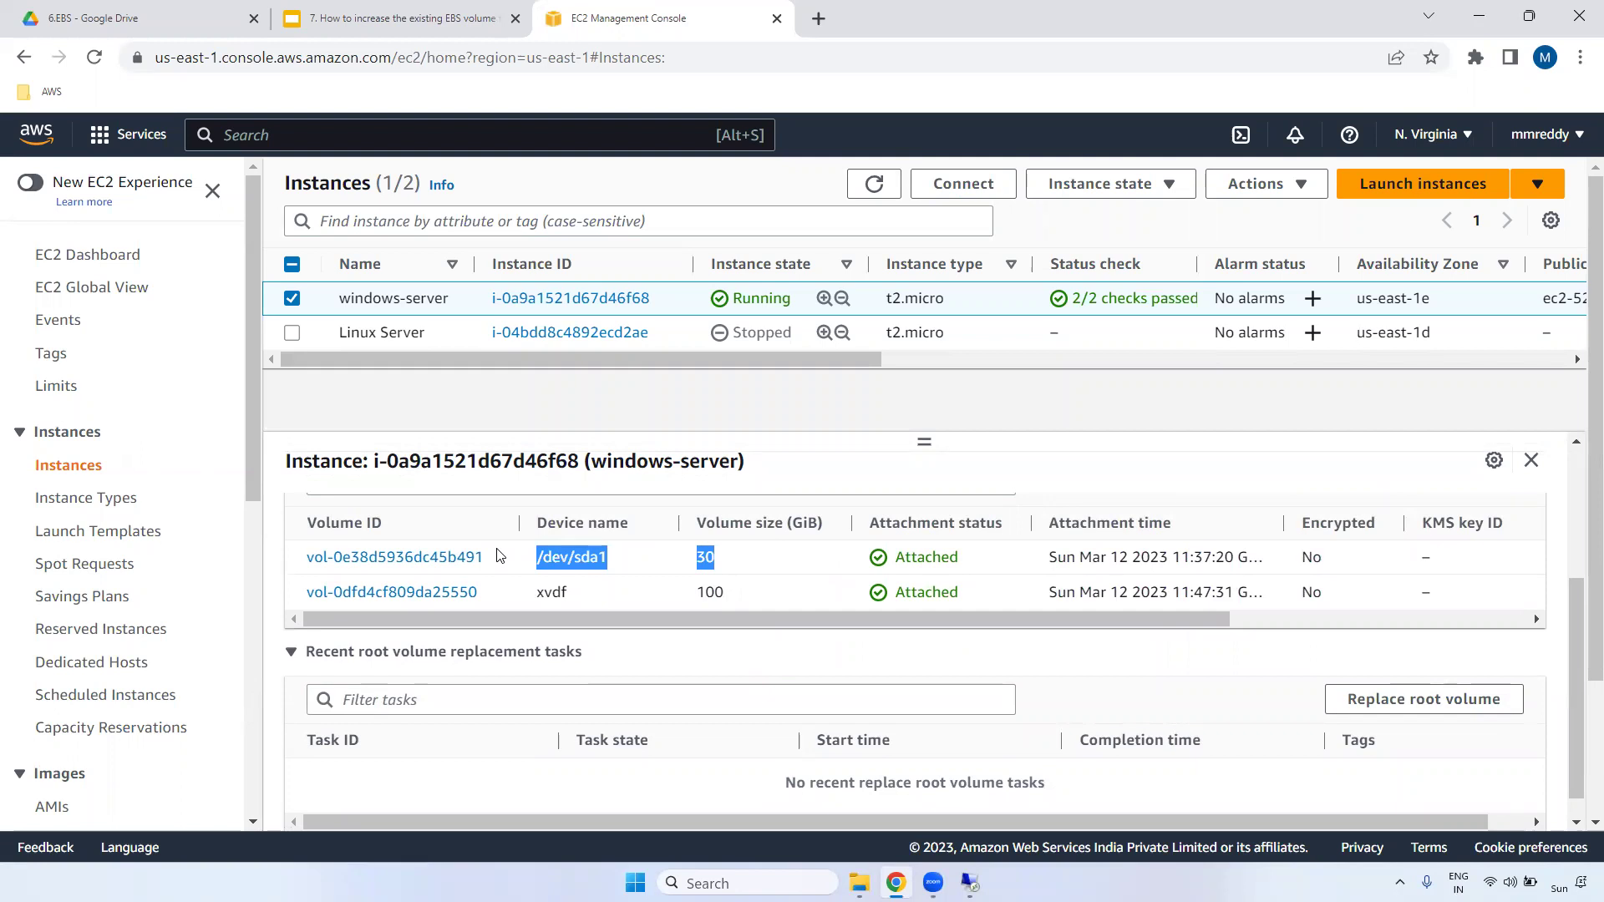
pyautogui.tripleClick(540, 555)
pyautogui.moveTo(734, 601); pyautogui.dragTo(694, 591)
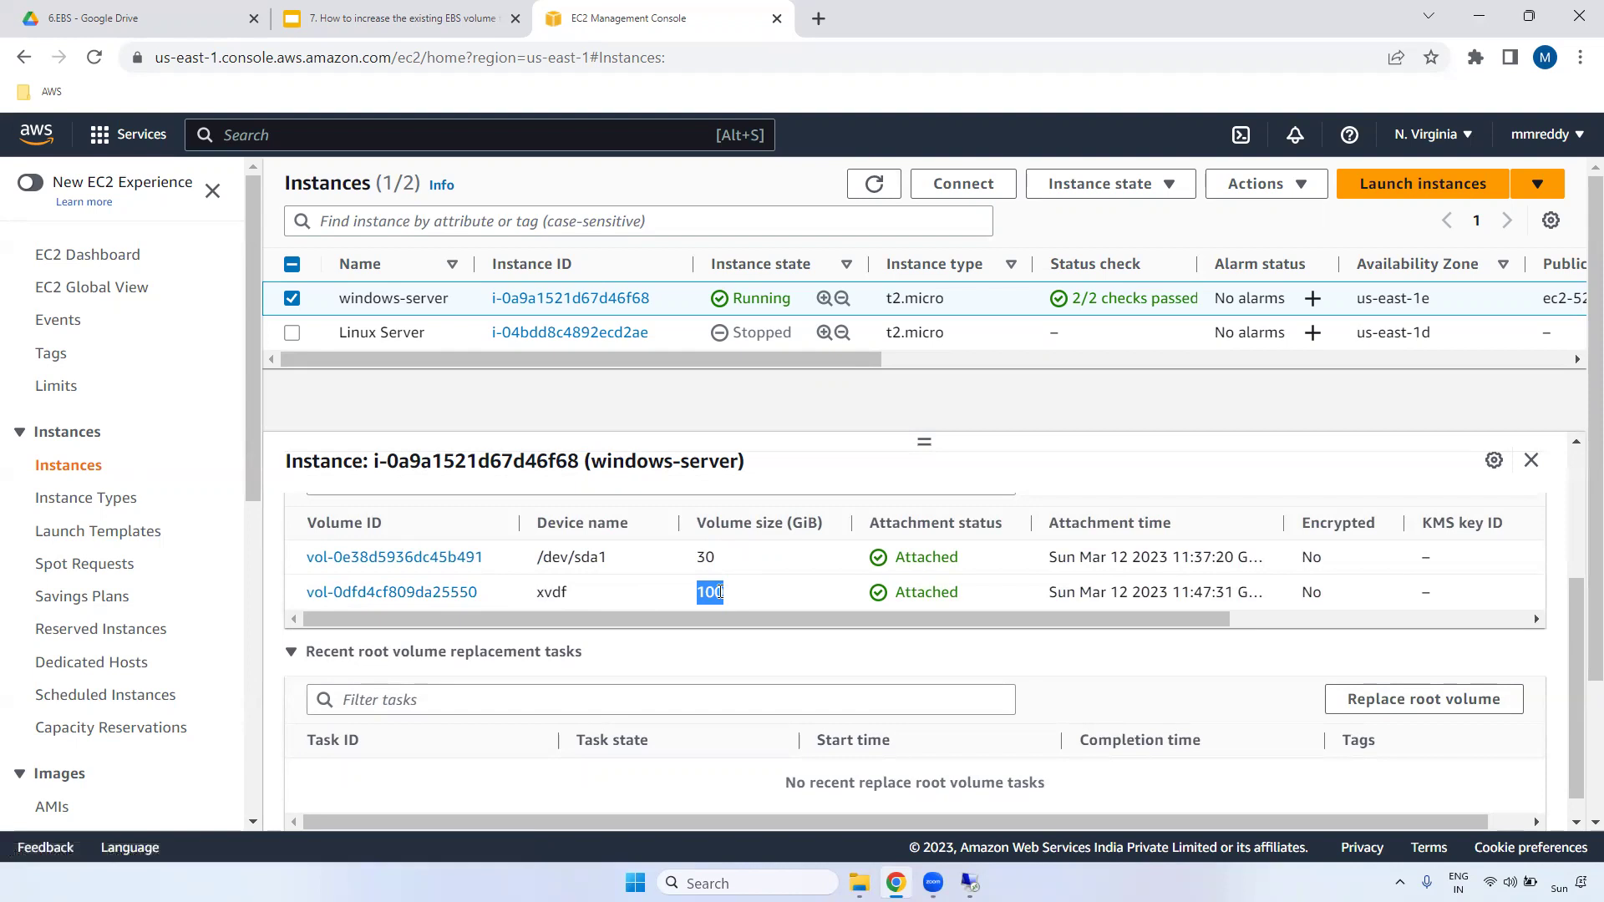
pyautogui.rightClick(419, 595)
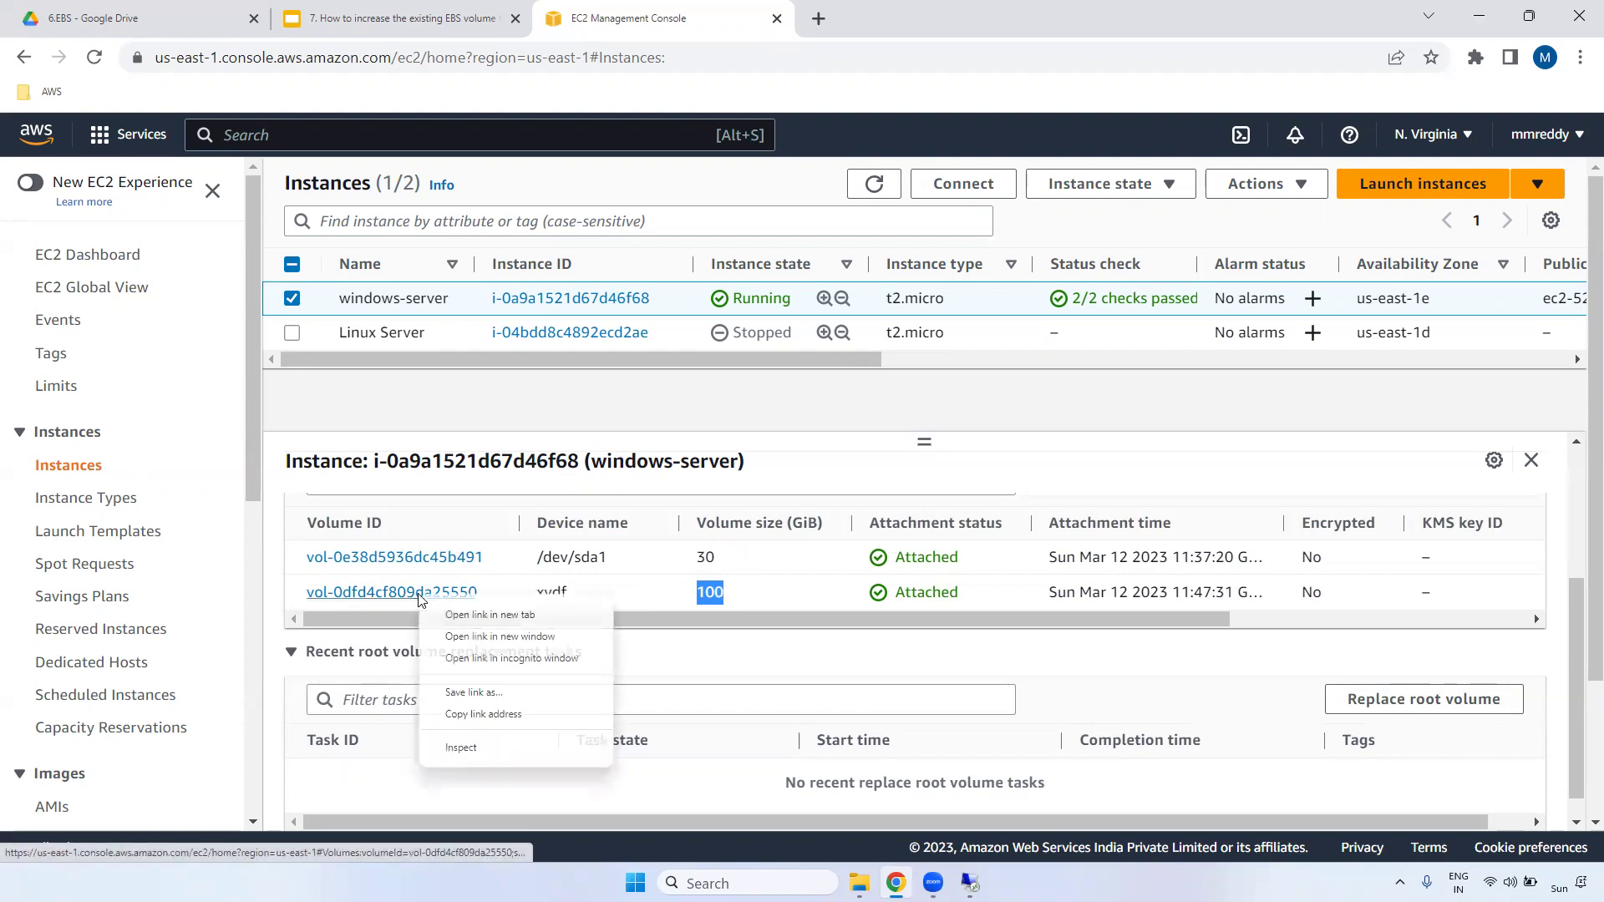
pyautogui.click(472, 614)
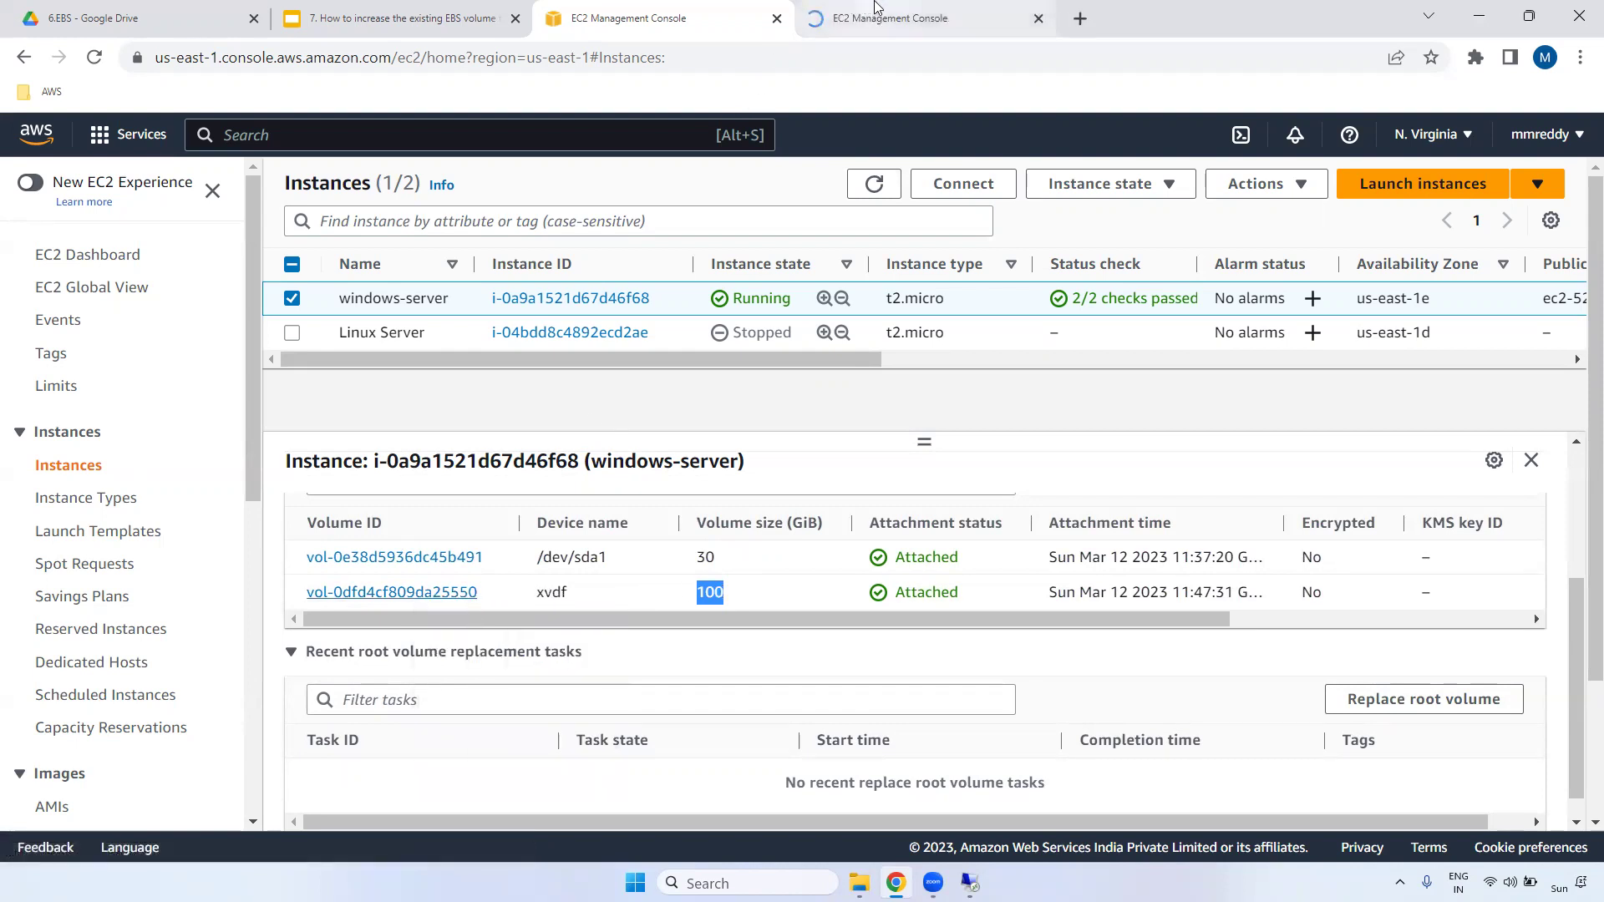
pyautogui.click(888, 17)
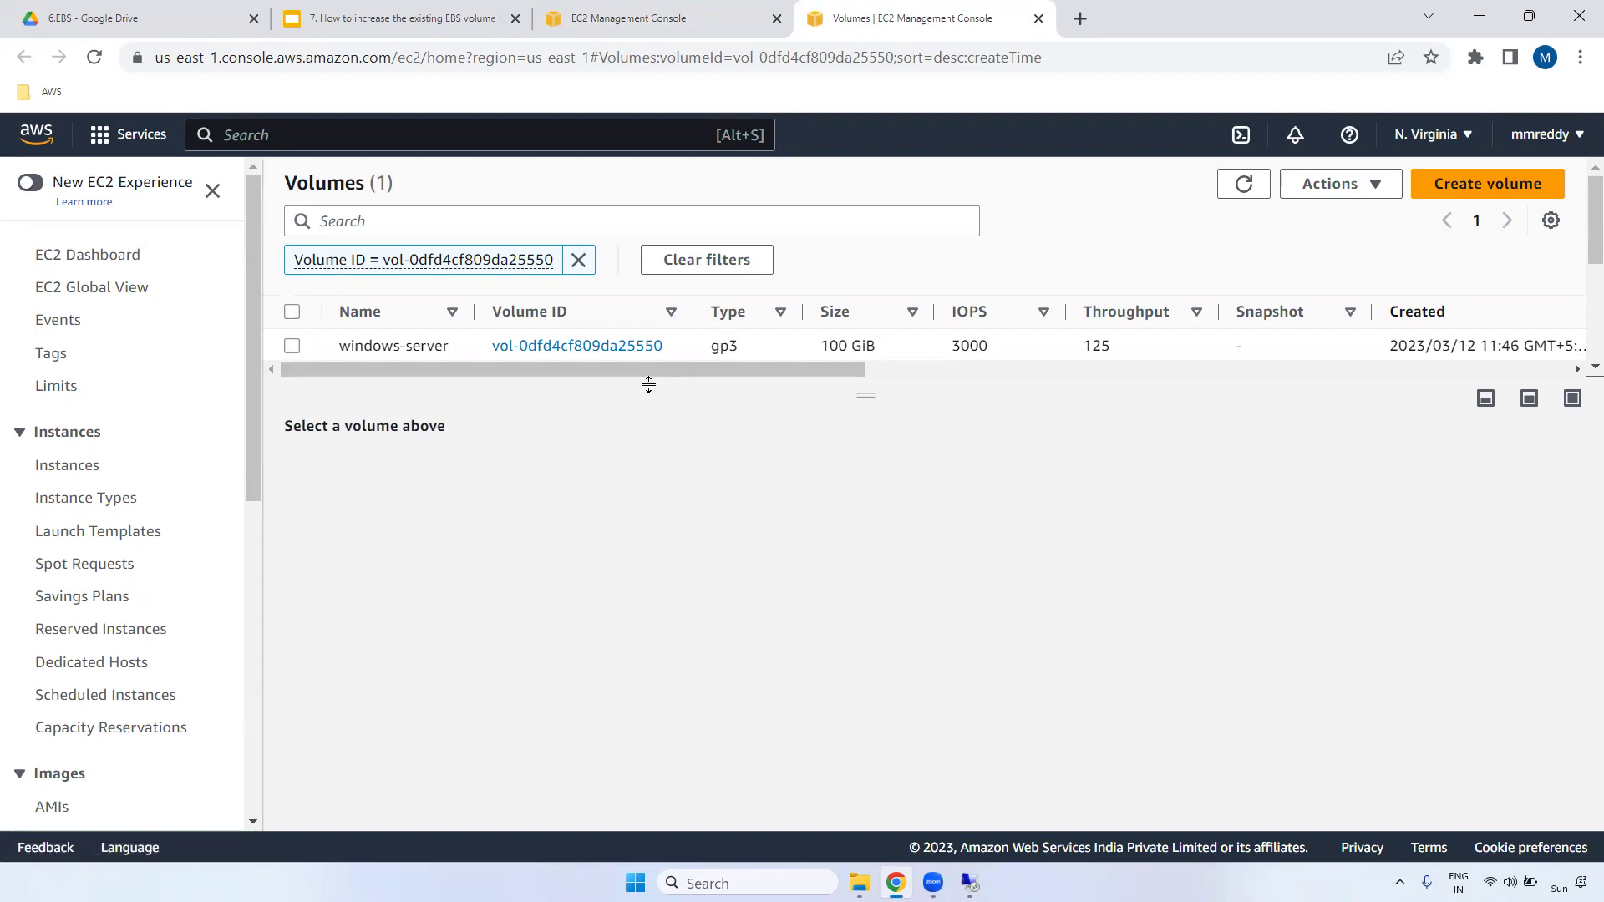
# - Start modifying the windows-server volume and enter a size of 150 GiB
pyautogui.click(292, 347)
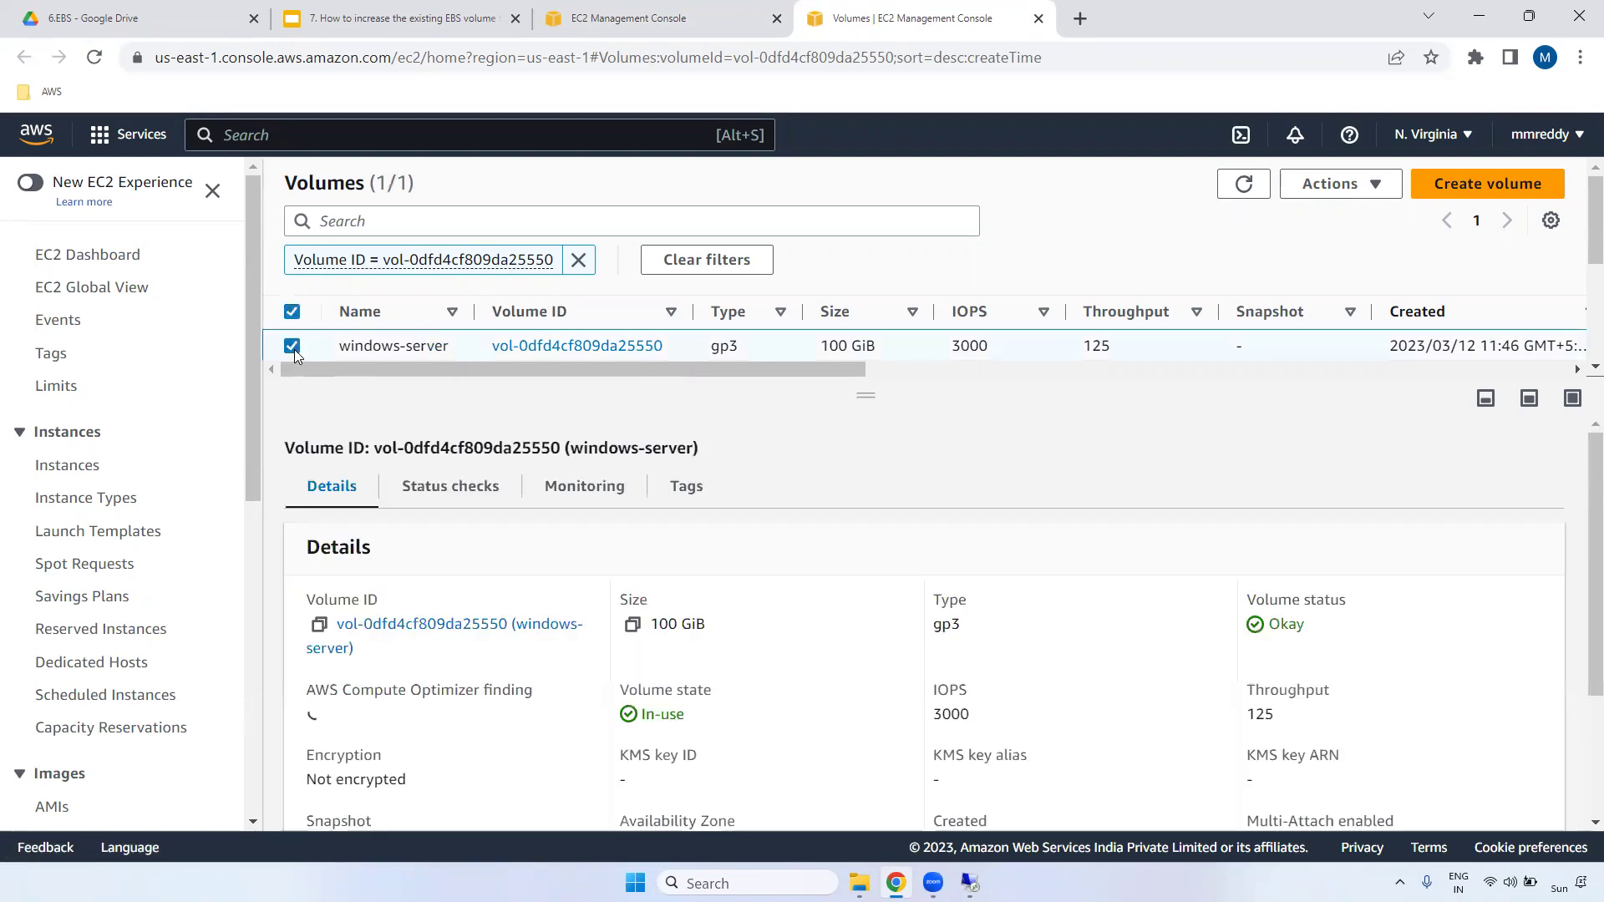
pyautogui.click(1324, 185)
pyautogui.click(1340, 219)
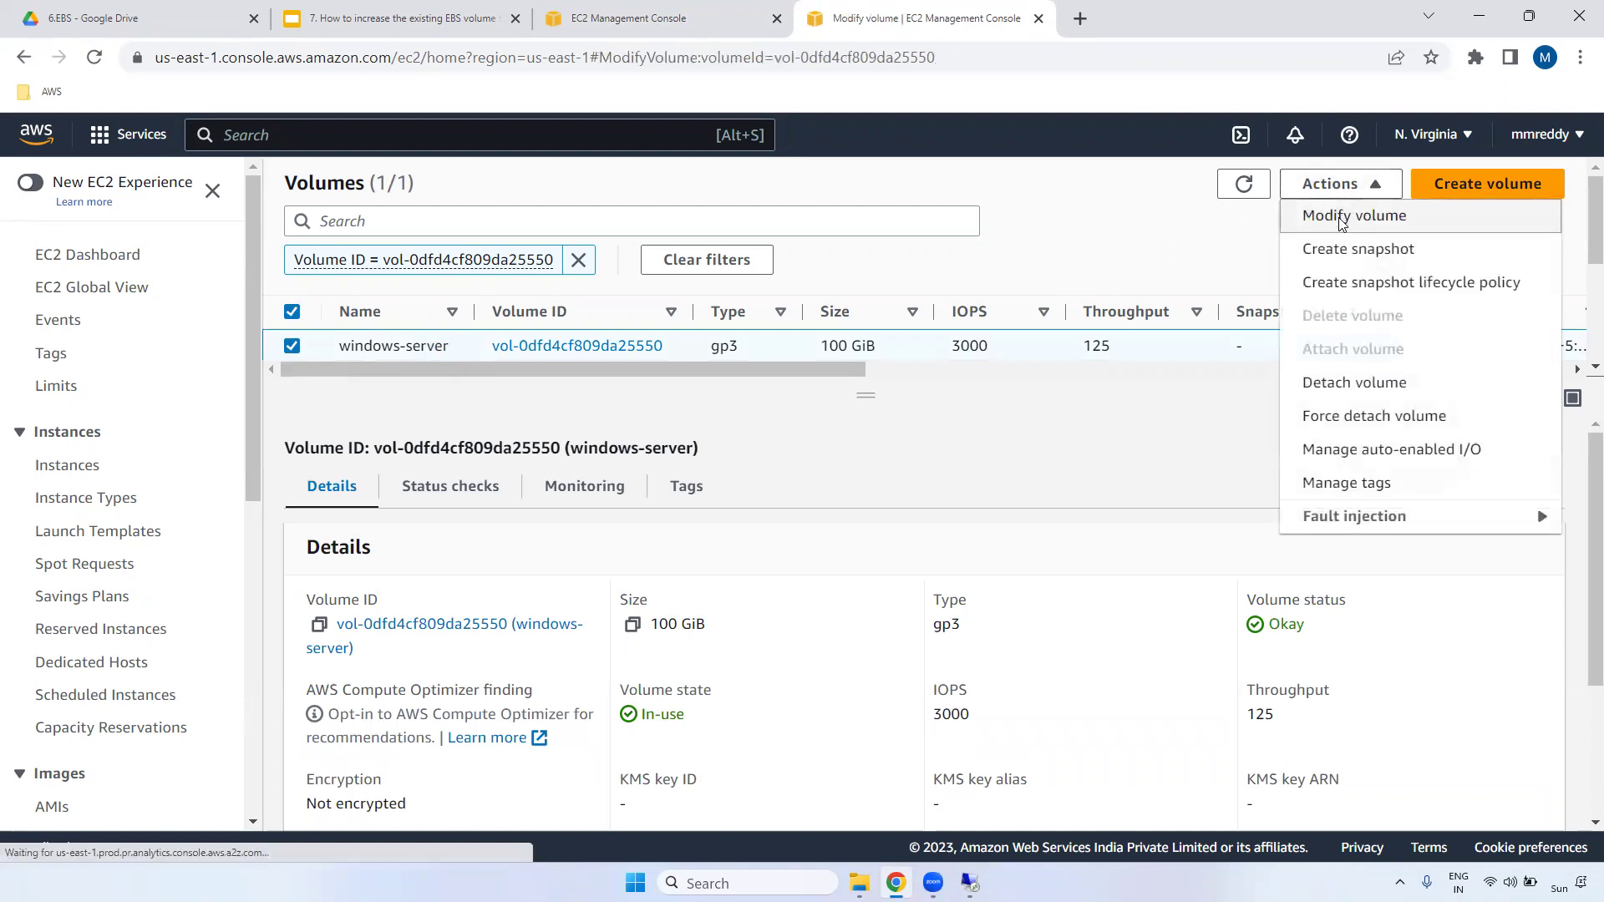
pyautogui.moveTo(1552, 218); pyautogui.dragTo(1556, 415)
pyautogui.moveTo(167, 477); pyautogui.dragTo(88, 472)
pyautogui.write('150')
pyautogui.click(723, 504)
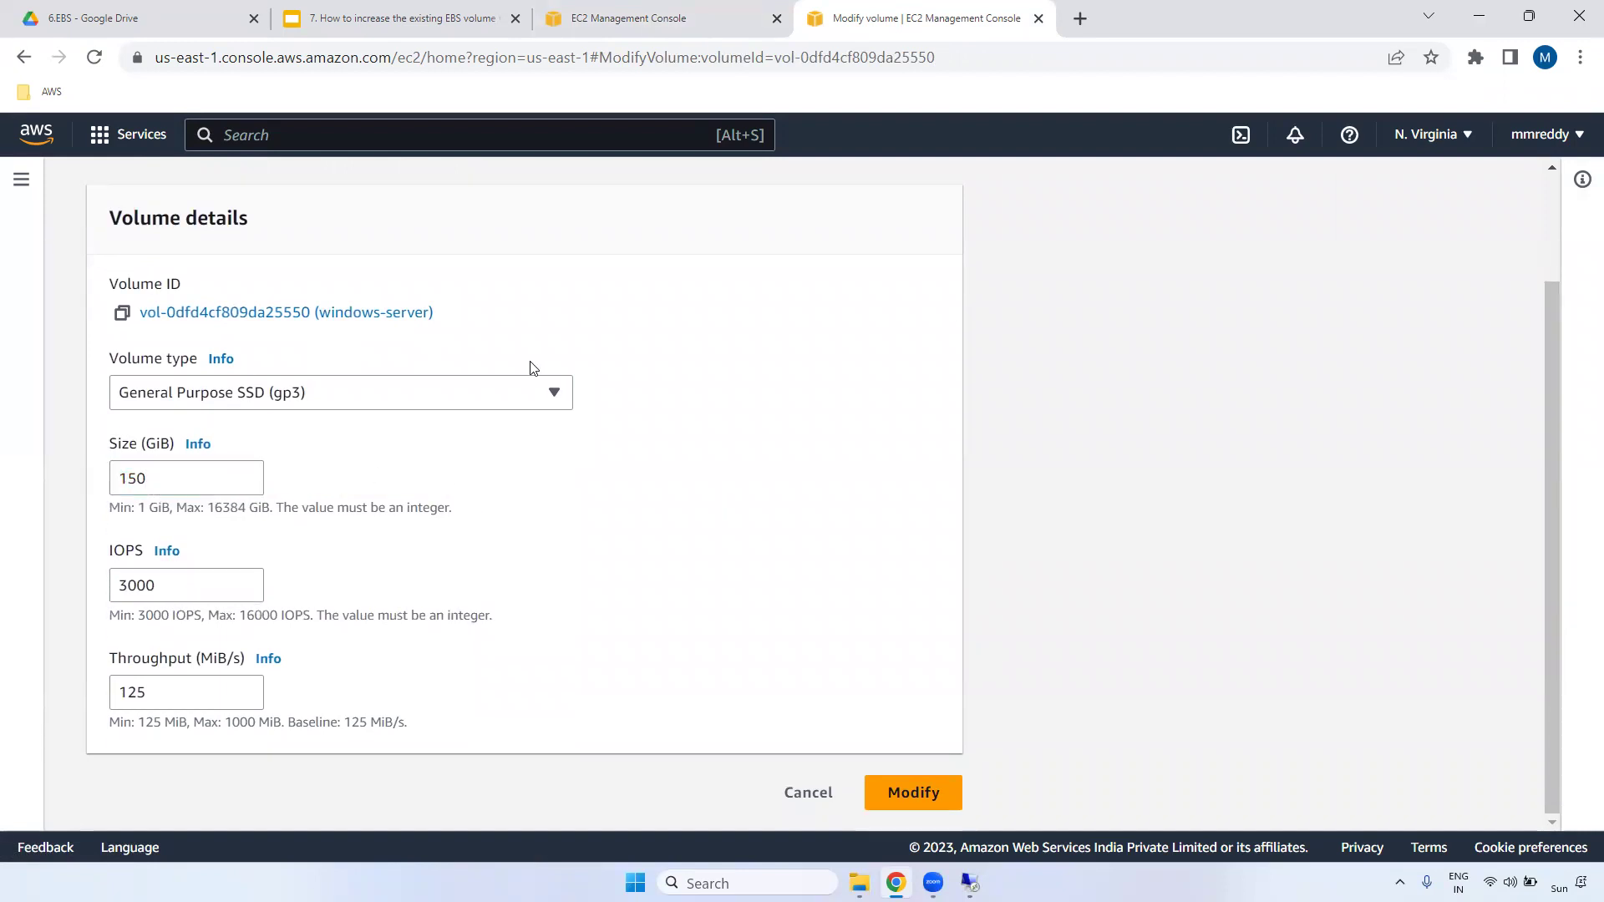
# - Try to reduce the volume's size to 90 GiB
pyautogui.doubleClick(130, 478)
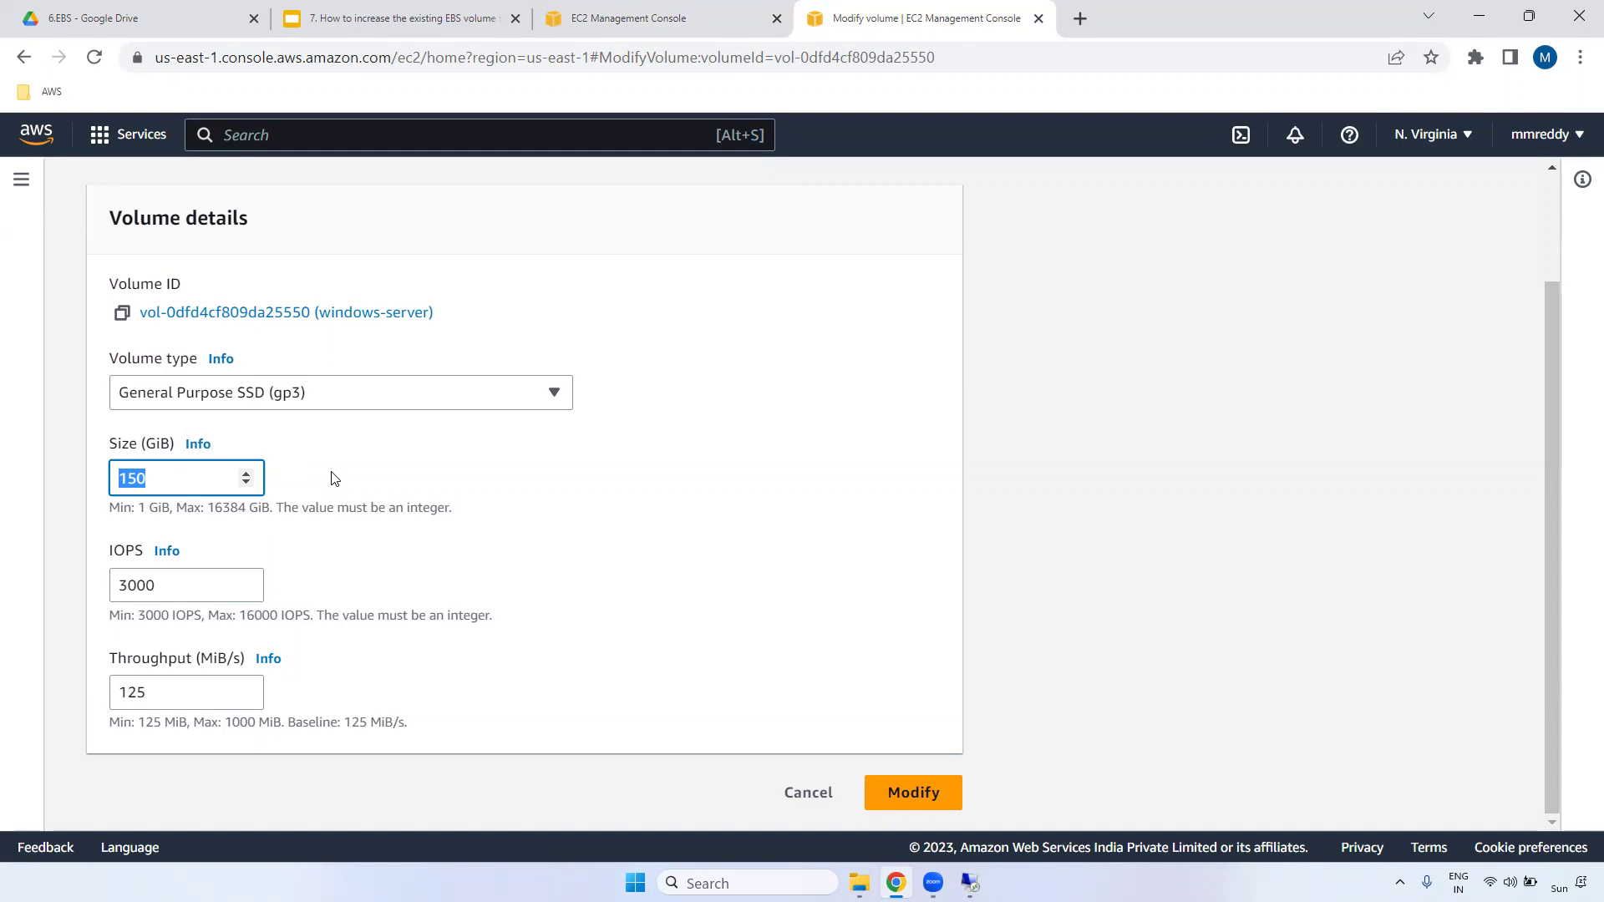
pyautogui.click(161, 481)
pyautogui.doubleClick(161, 481)
pyautogui.write('90')
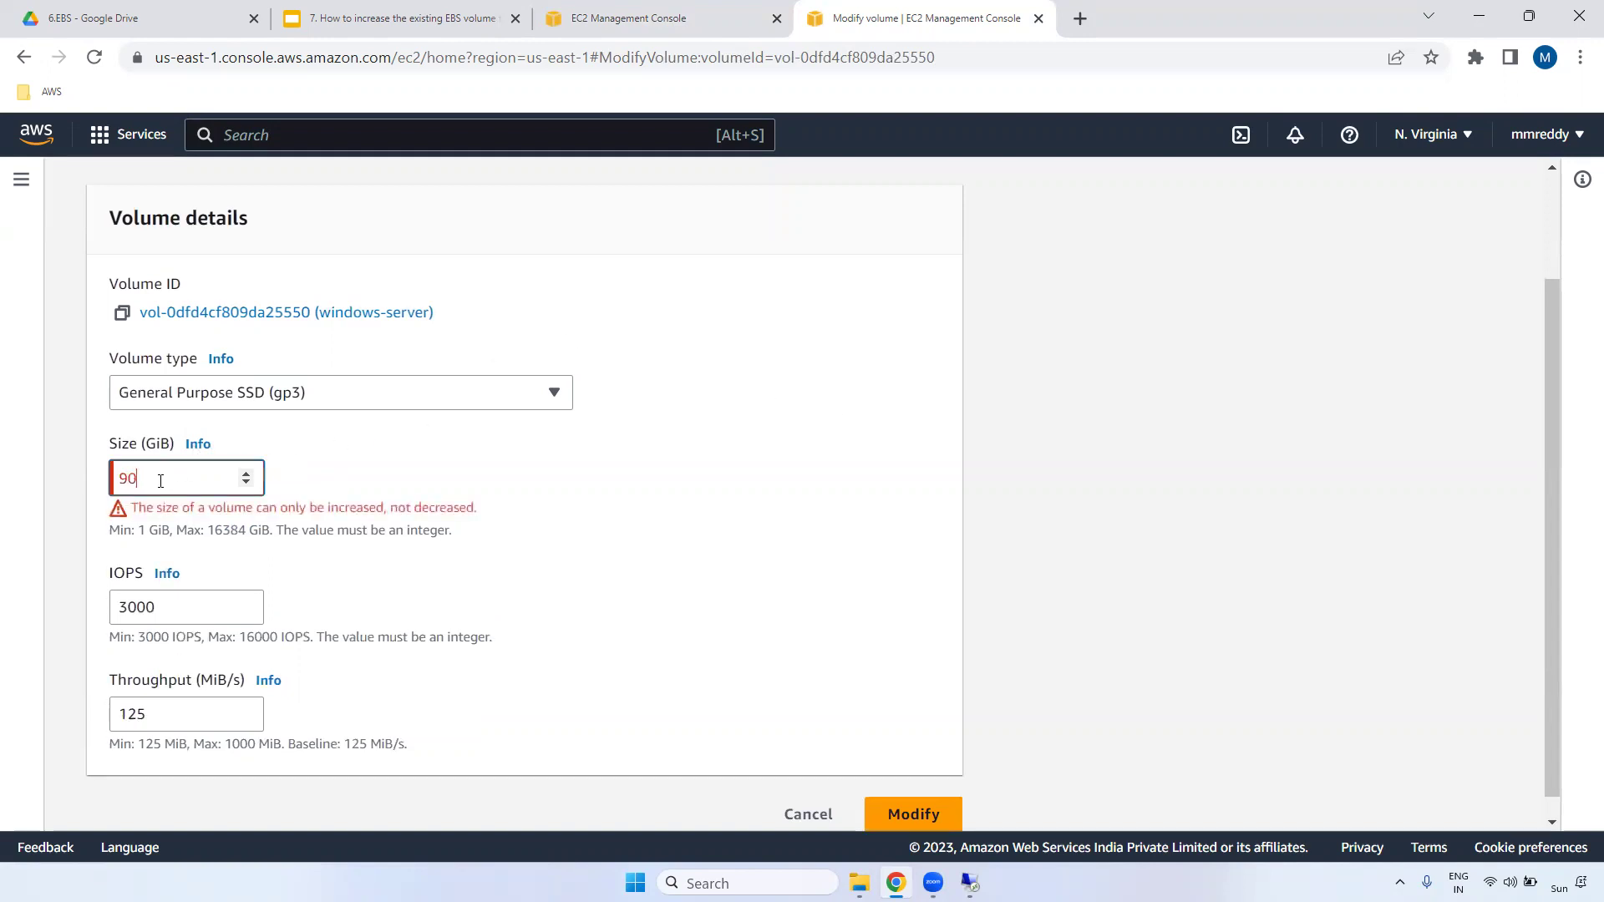
pyautogui.click(473, 525)
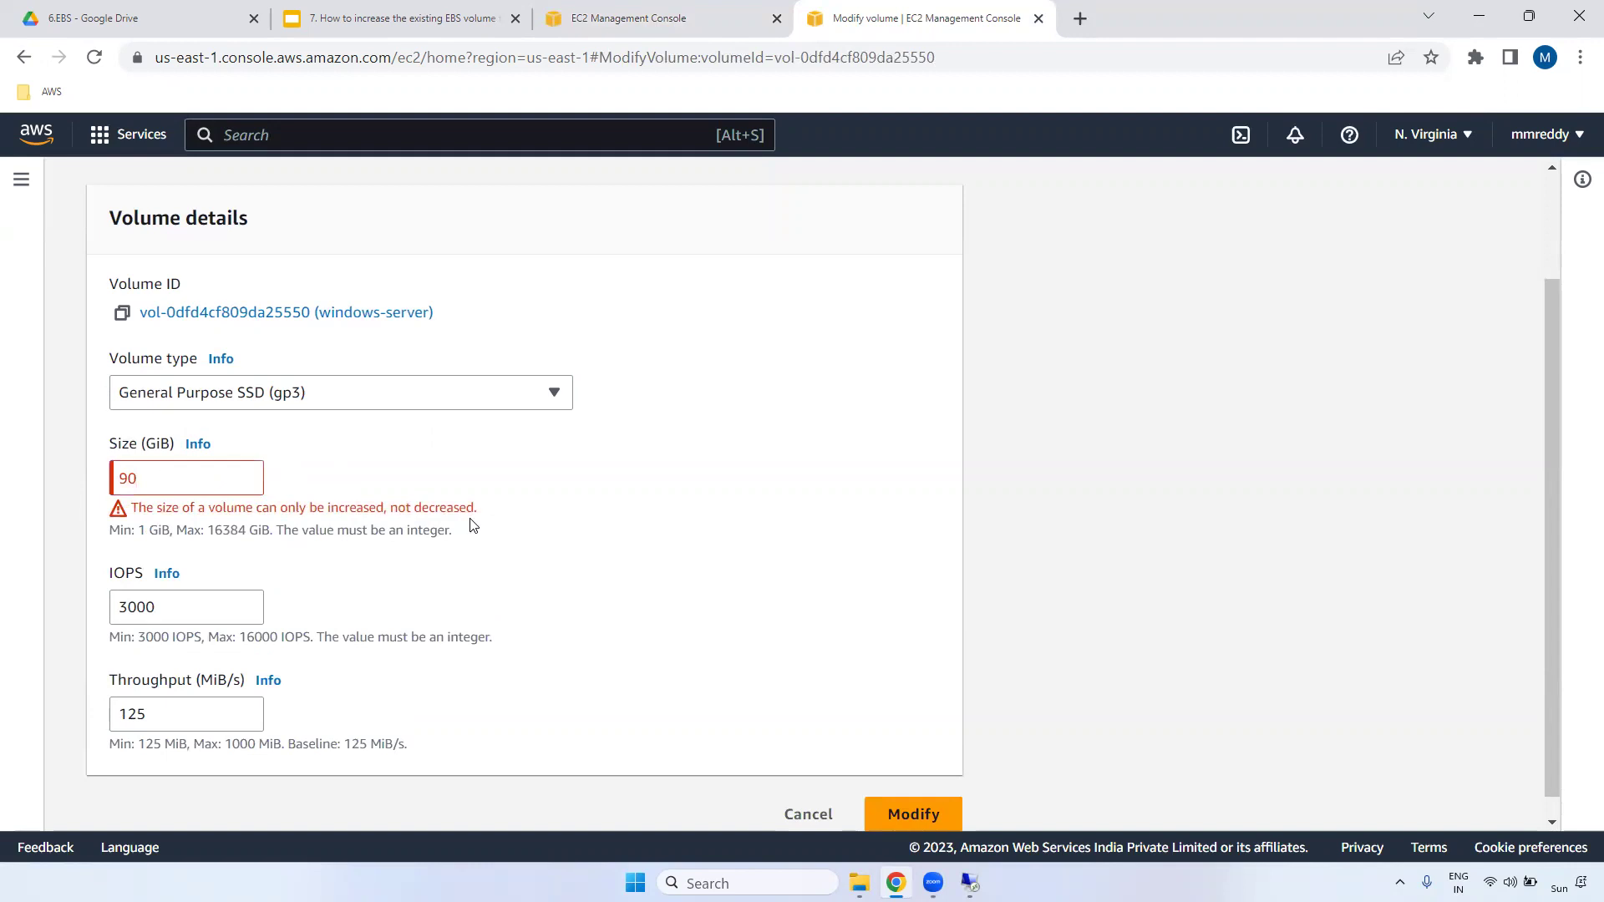
pyautogui.tripleClick(405, 510)
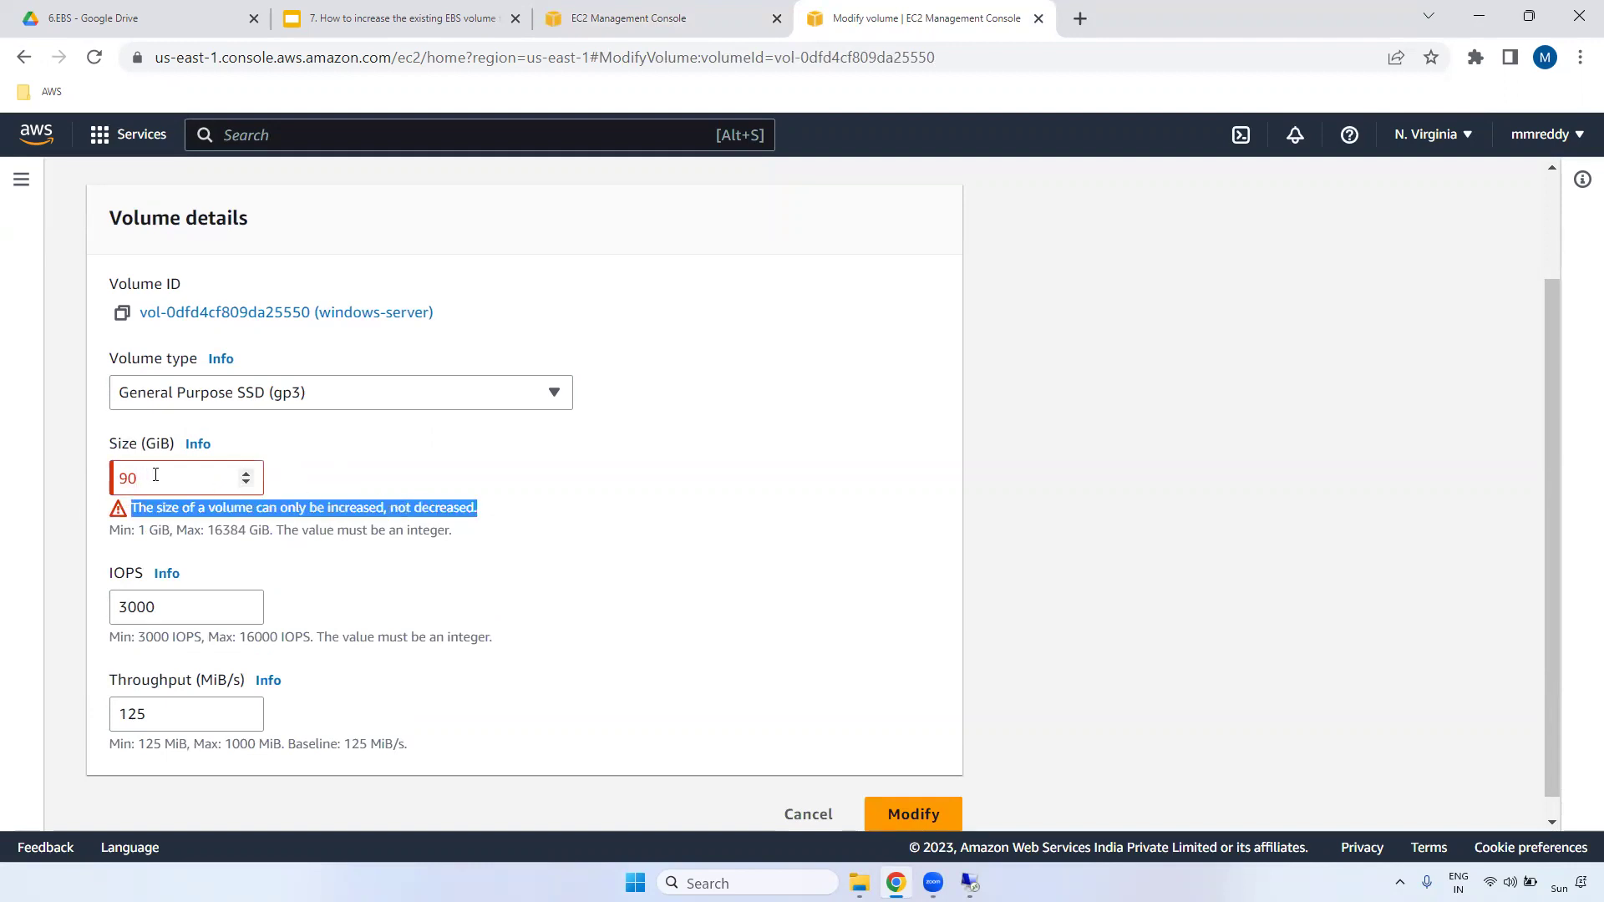
# - Set the volume's size to 150 GiB, keep its IOPS and throughput, and submit and confirm the modification
pyautogui.moveTo(156, 475); pyautogui.dragTo(92, 478)
pyautogui.write('150')
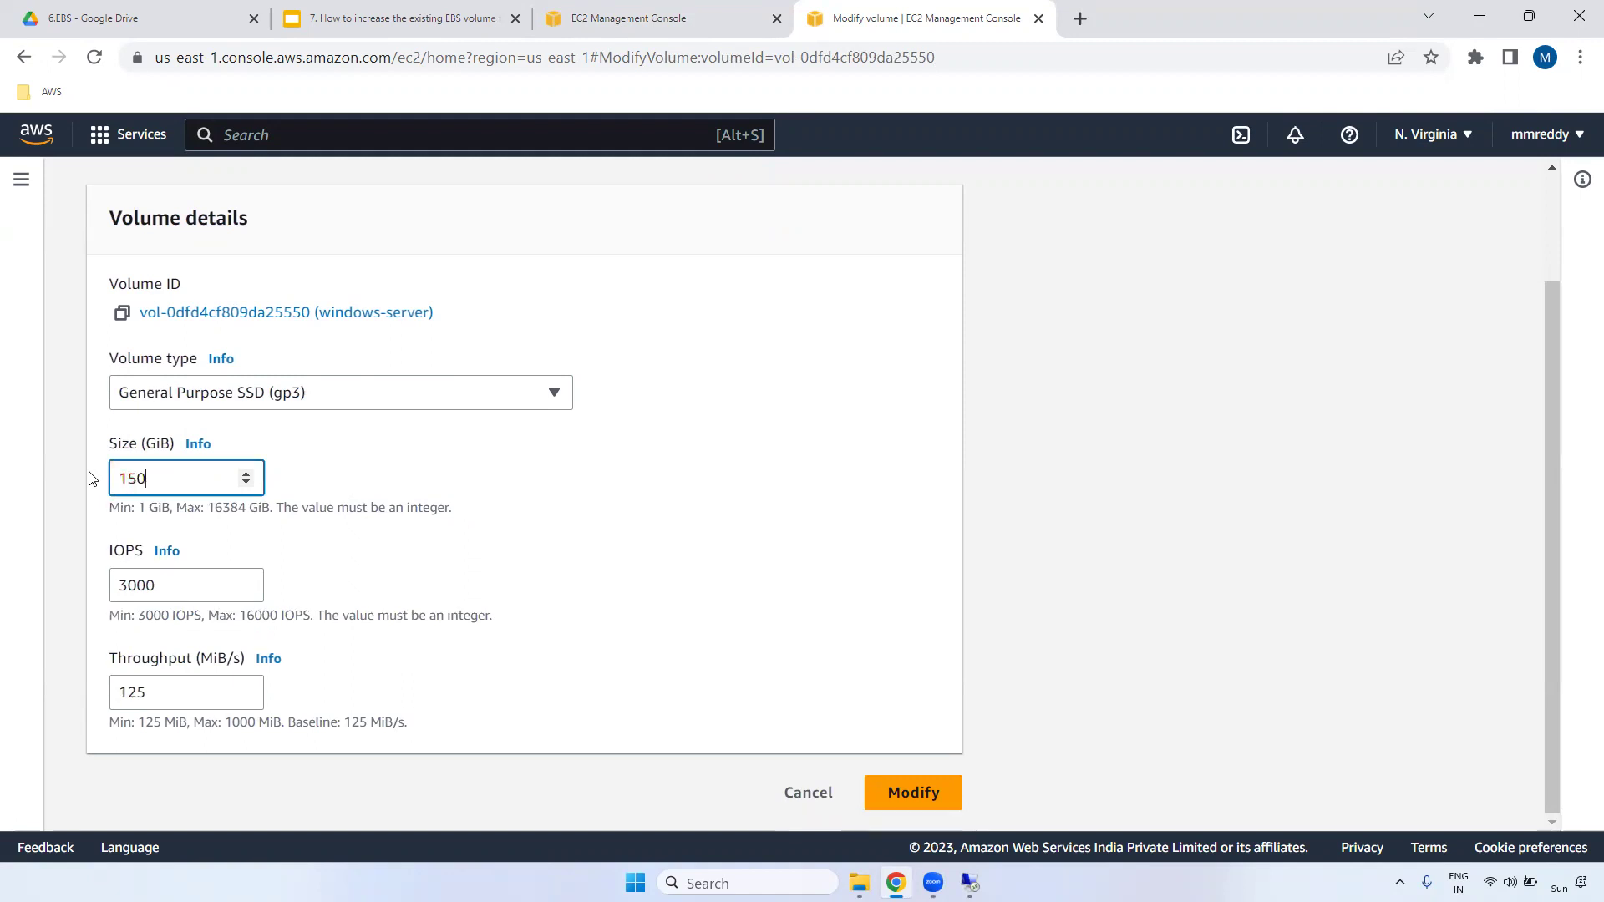
pyautogui.click(626, 533)
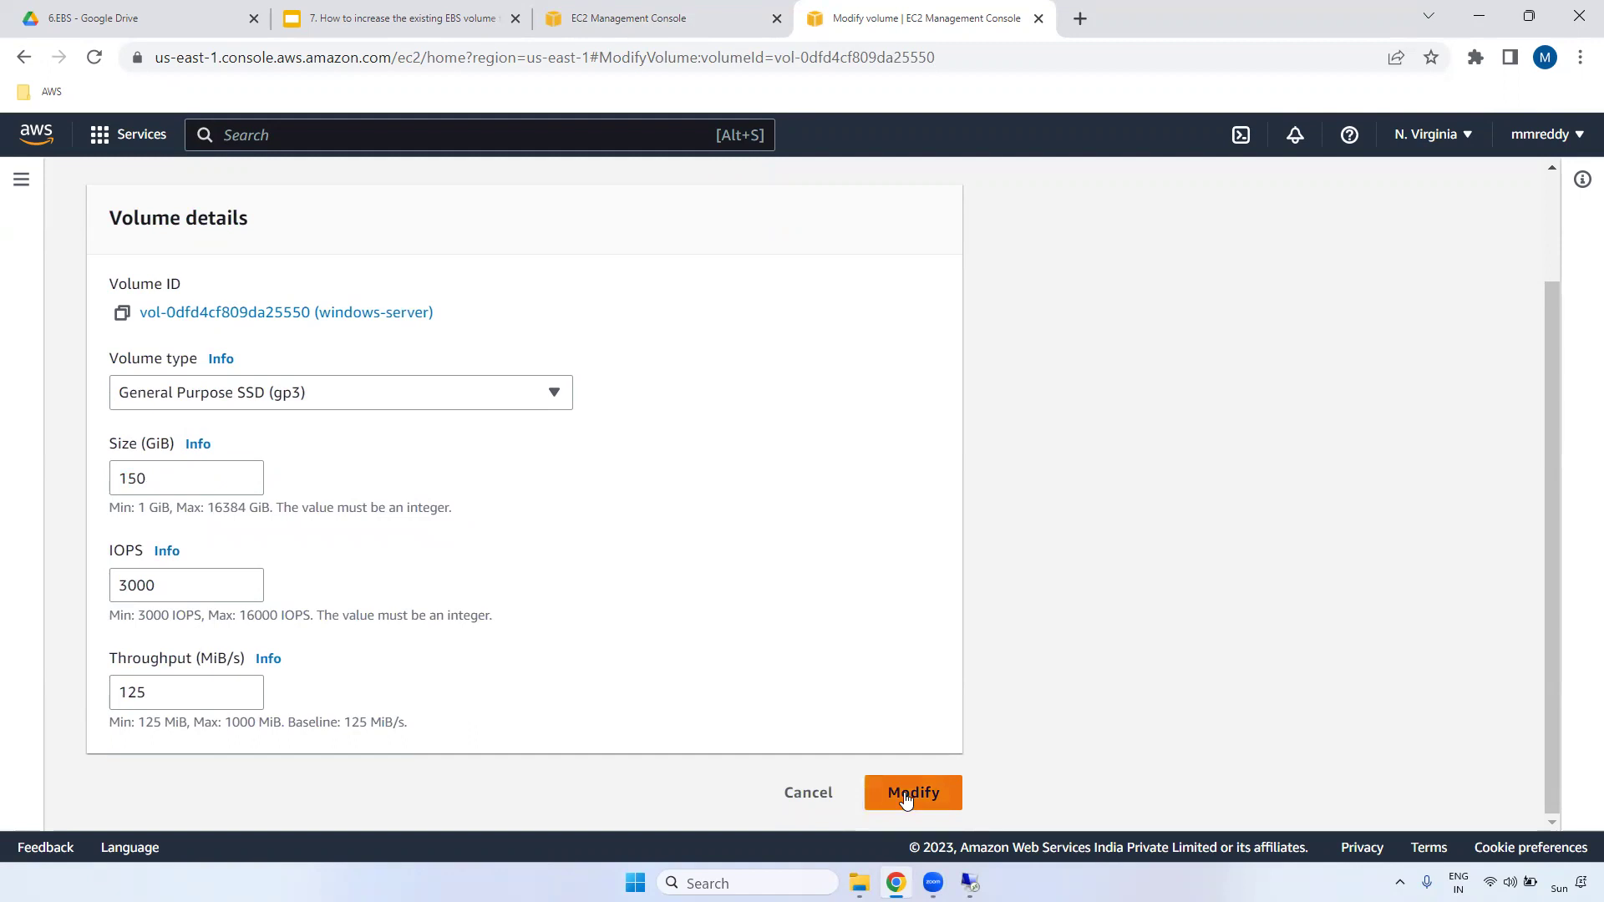
pyautogui.doubleClick(152, 576)
pyautogui.doubleClick(138, 696)
pyautogui.click(587, 566)
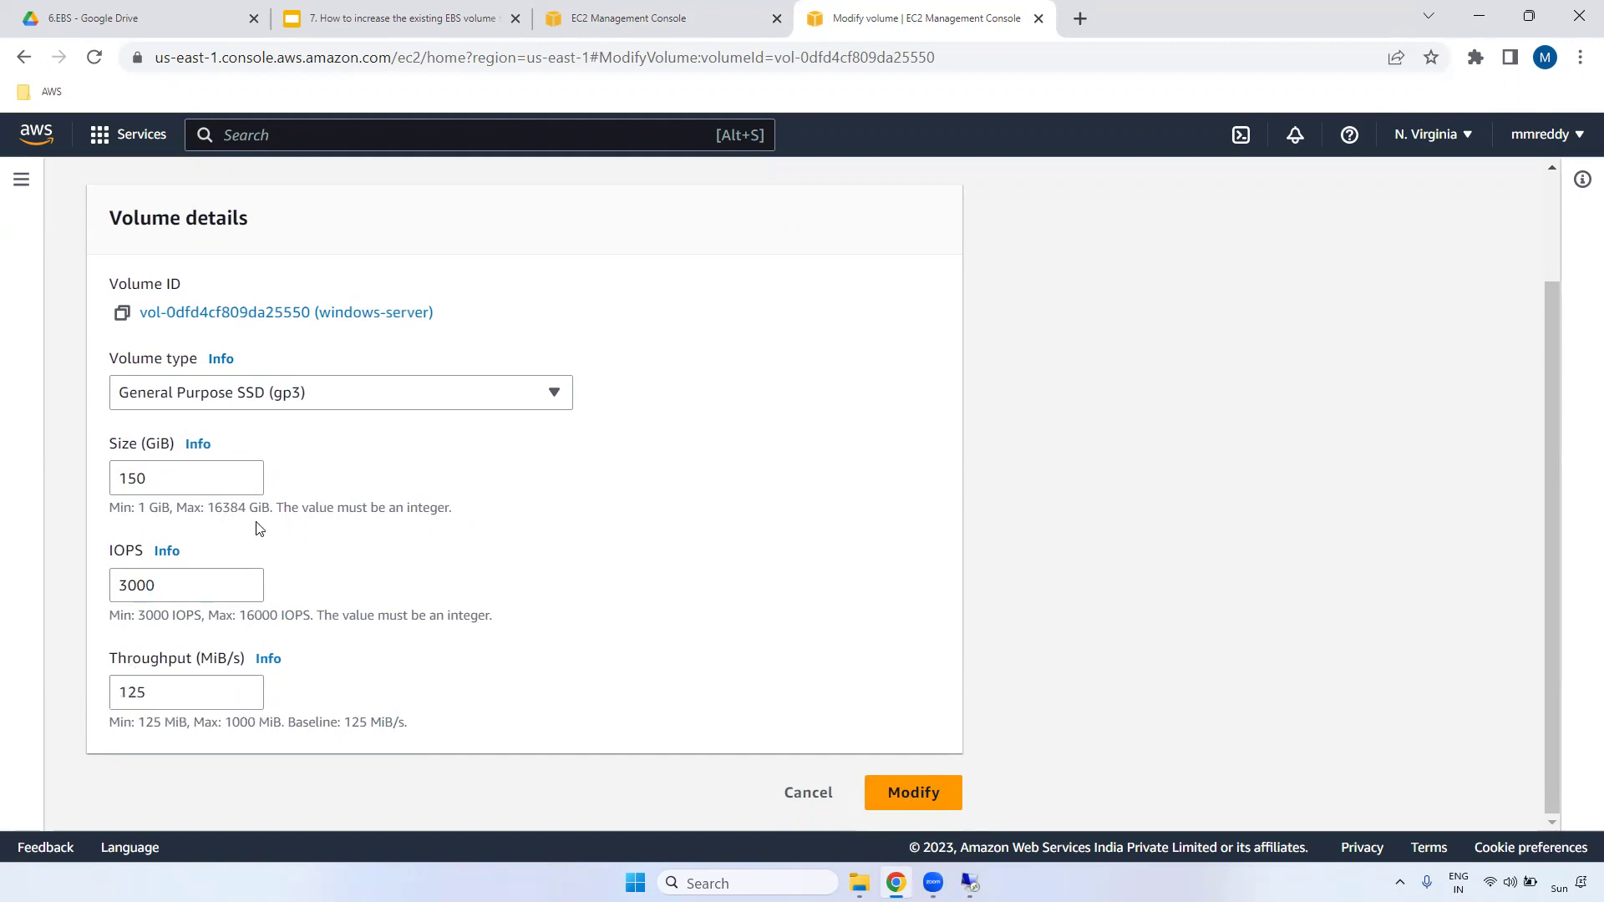
pyautogui.click(923, 800)
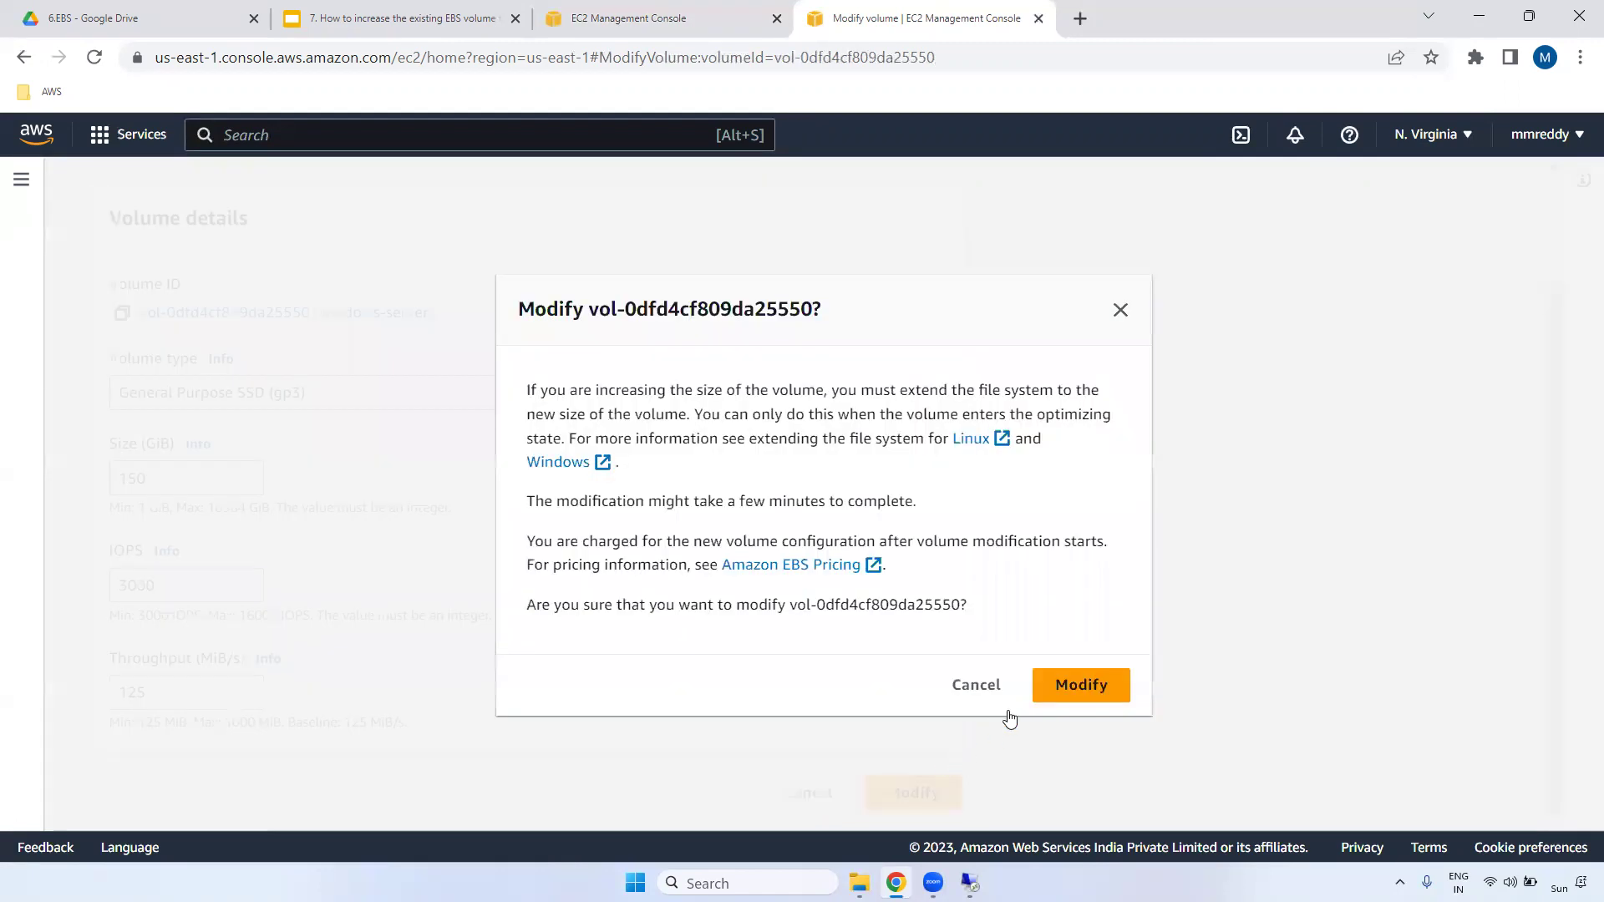
pyautogui.click(1079, 685)
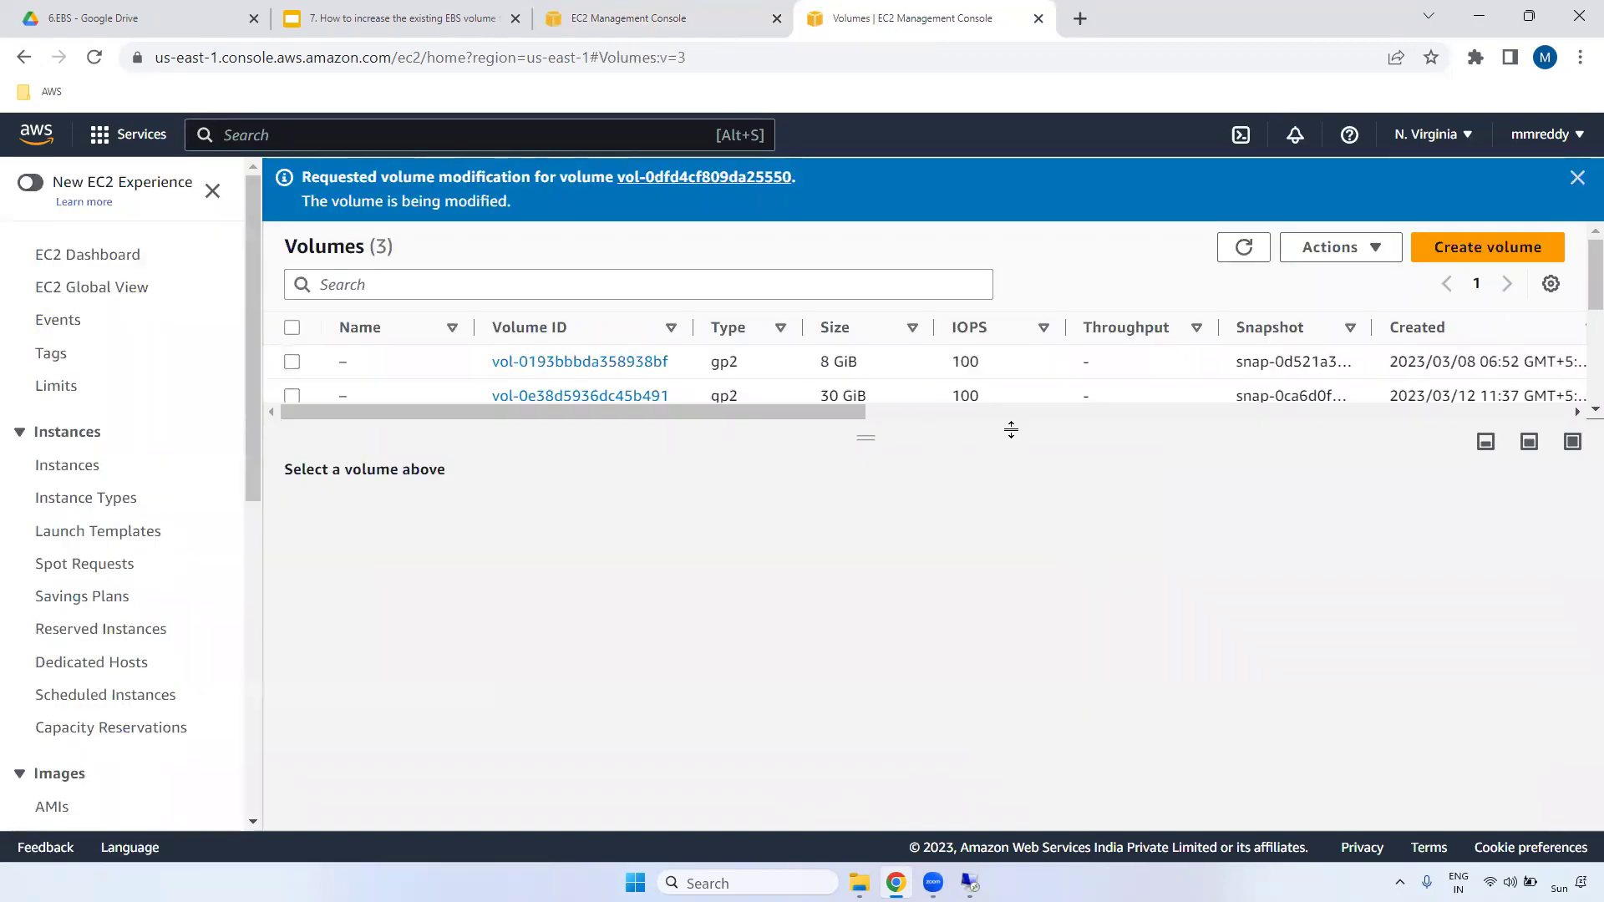
# - Enlarge the volumes list and refresh it to check the windows-server volume's modification state
pyautogui.moveTo(863, 434); pyautogui.dragTo(857, 524)
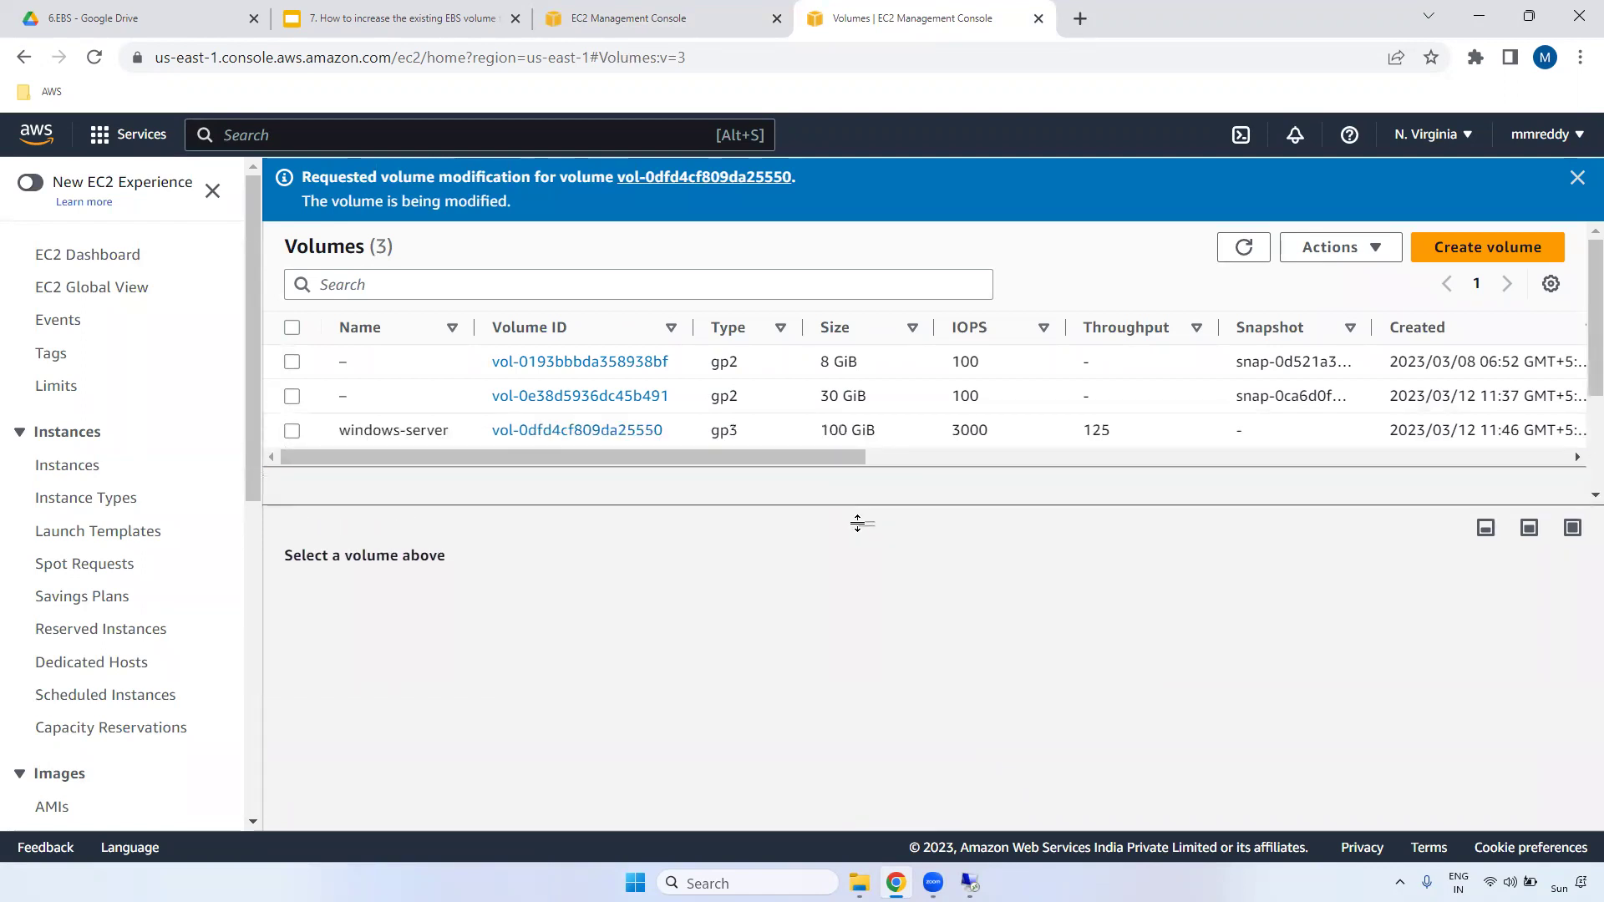
pyautogui.click(292, 430)
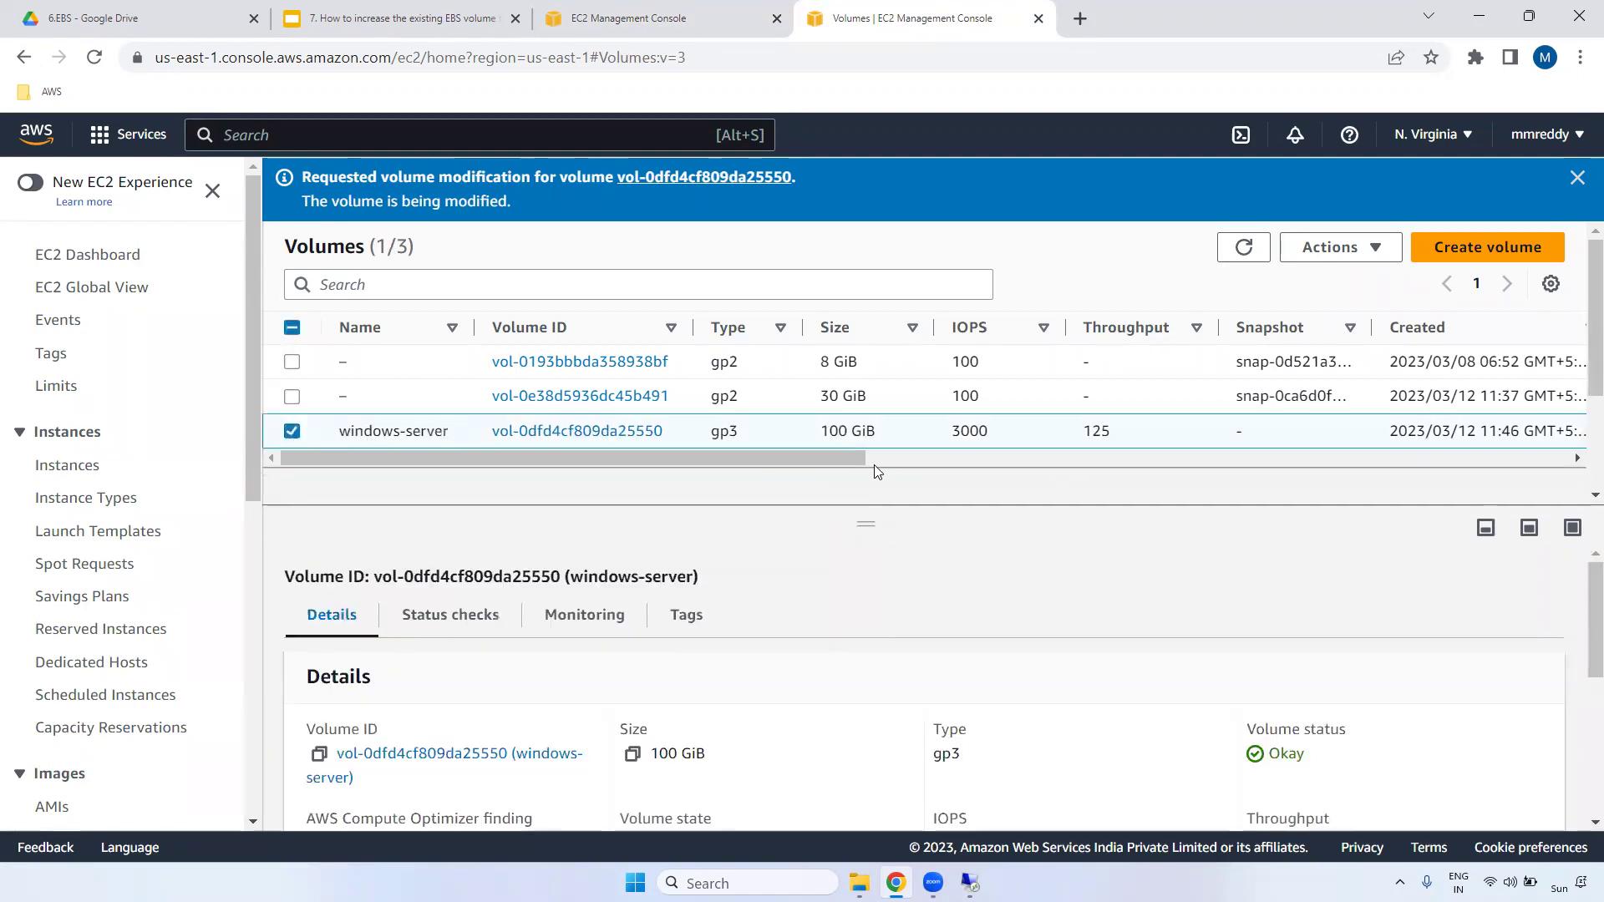
pyautogui.moveTo(844, 455); pyautogui.dragTo(1138, 465)
pyautogui.doubleClick(1242, 248)
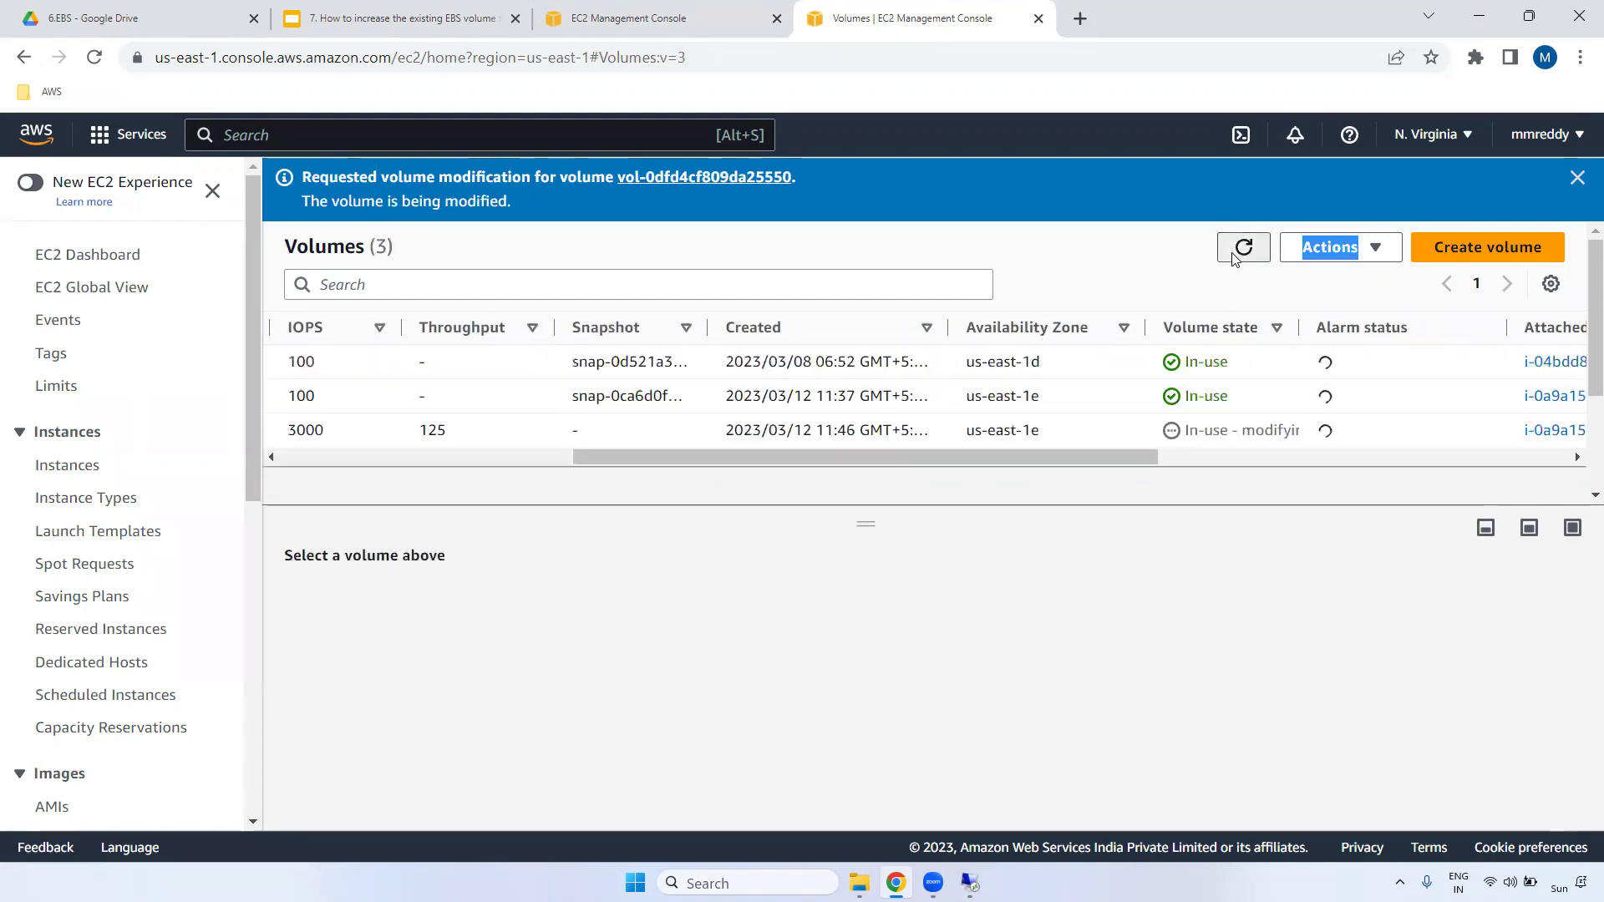
pyautogui.click(1235, 260)
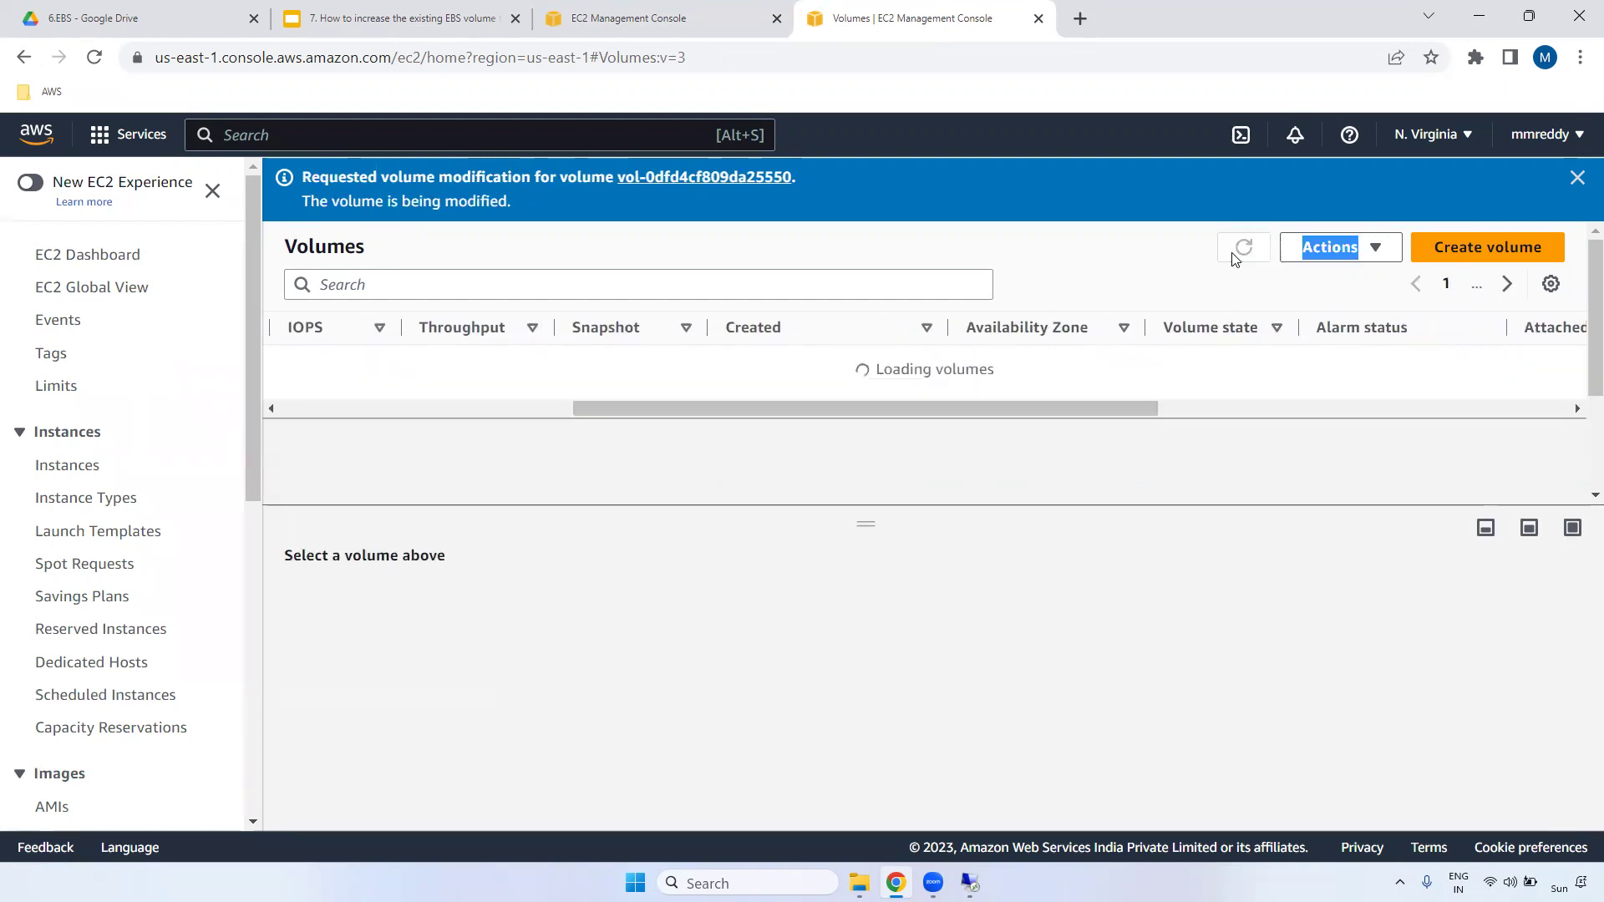
pyautogui.click(1235, 260)
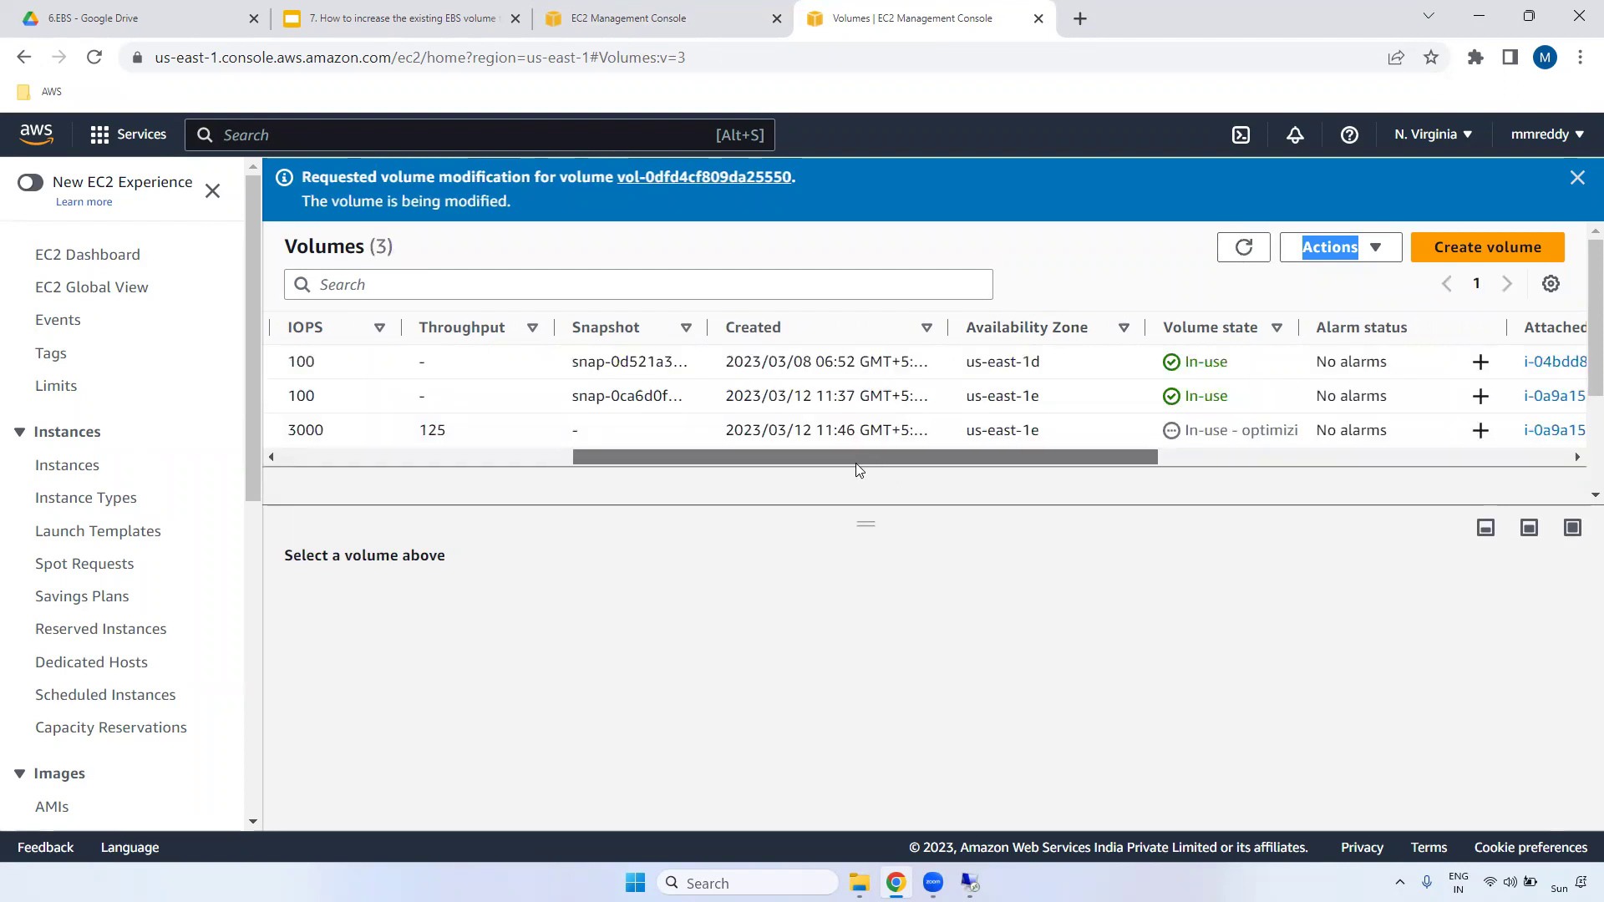
# - Select the windows-server volume and check its size and the actions available for it
pyautogui.moveTo(879, 463); pyautogui.dragTo(445, 467)
pyautogui.click(294, 431)
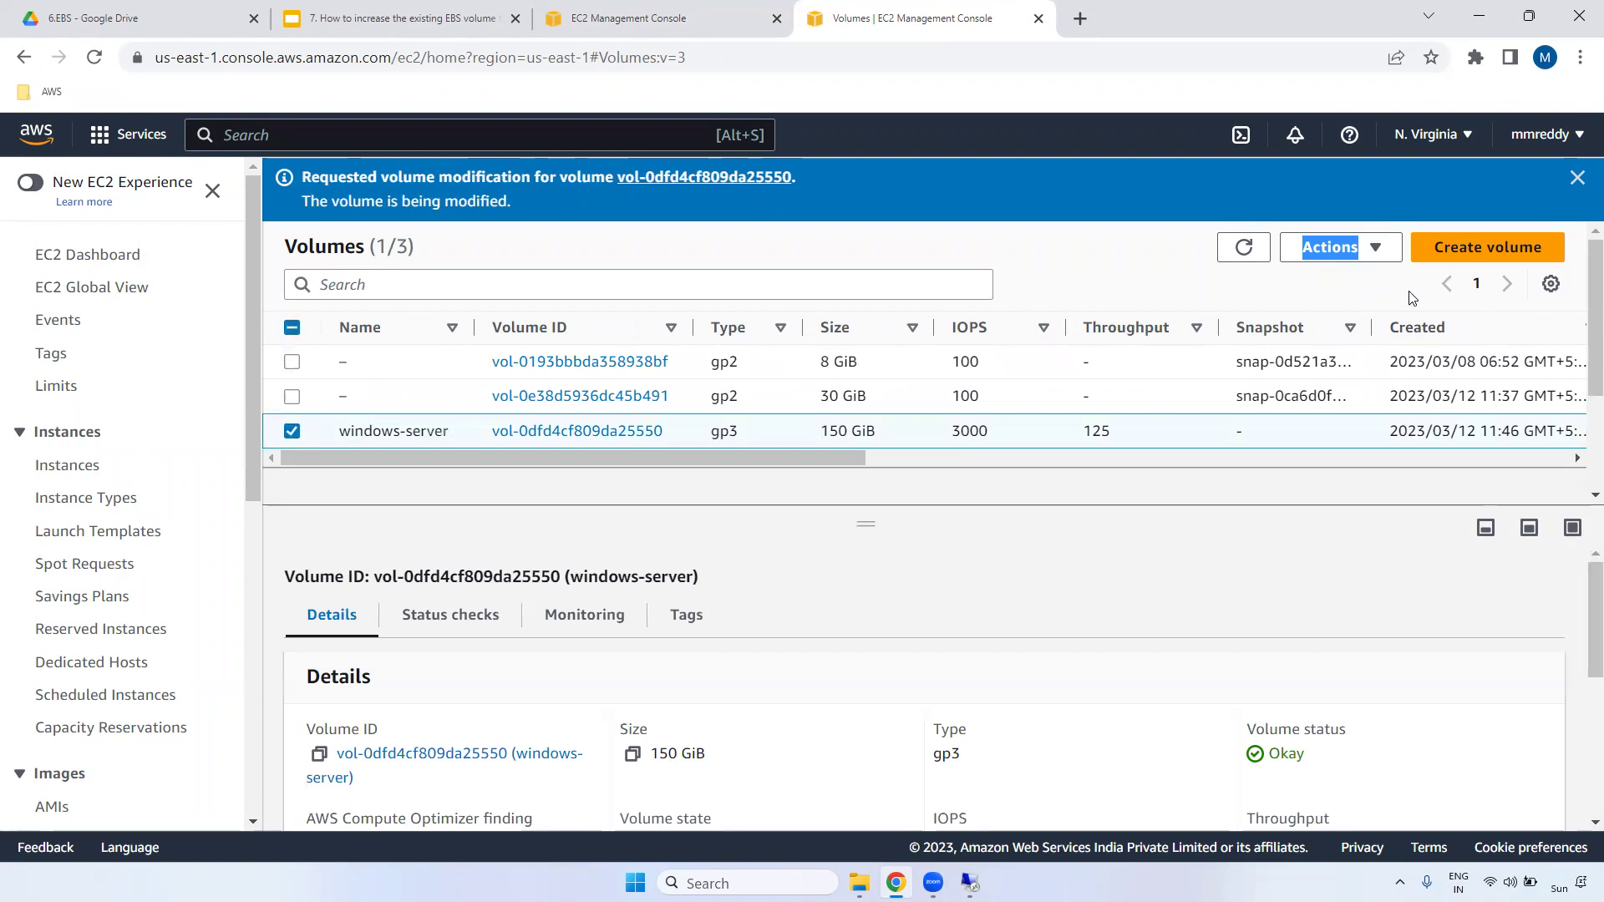
pyautogui.click(1348, 260)
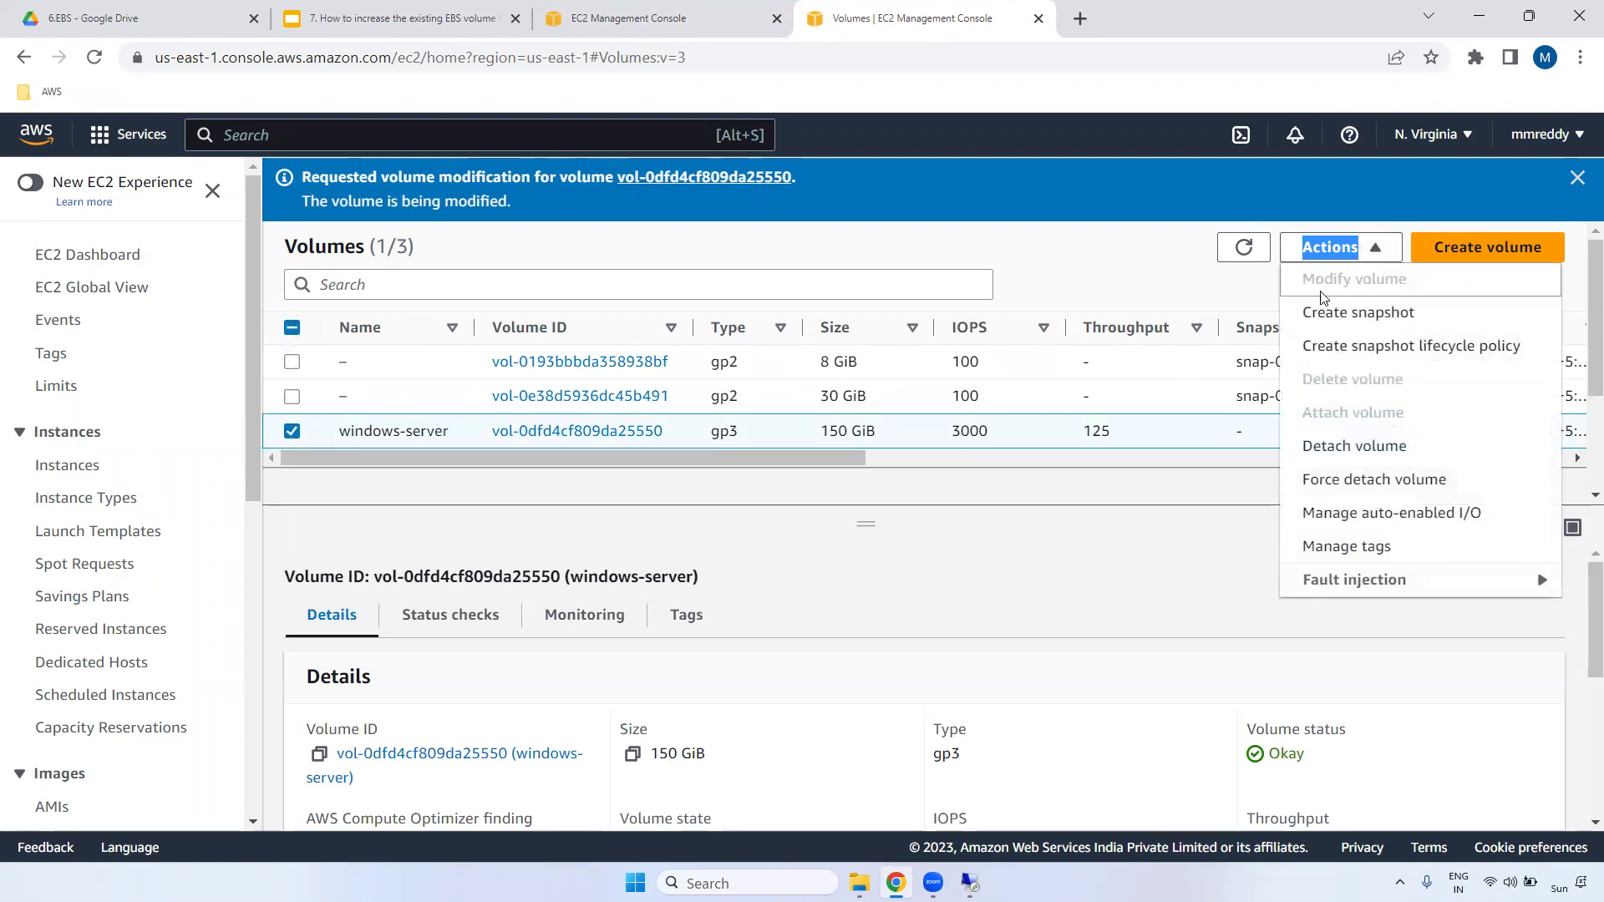
# - Refresh the volumes list and compare the windows-server volume's state with its size
pyautogui.moveTo(842, 465); pyautogui.dragTo(1222, 458)
pyautogui.doubleClick(1244, 247)
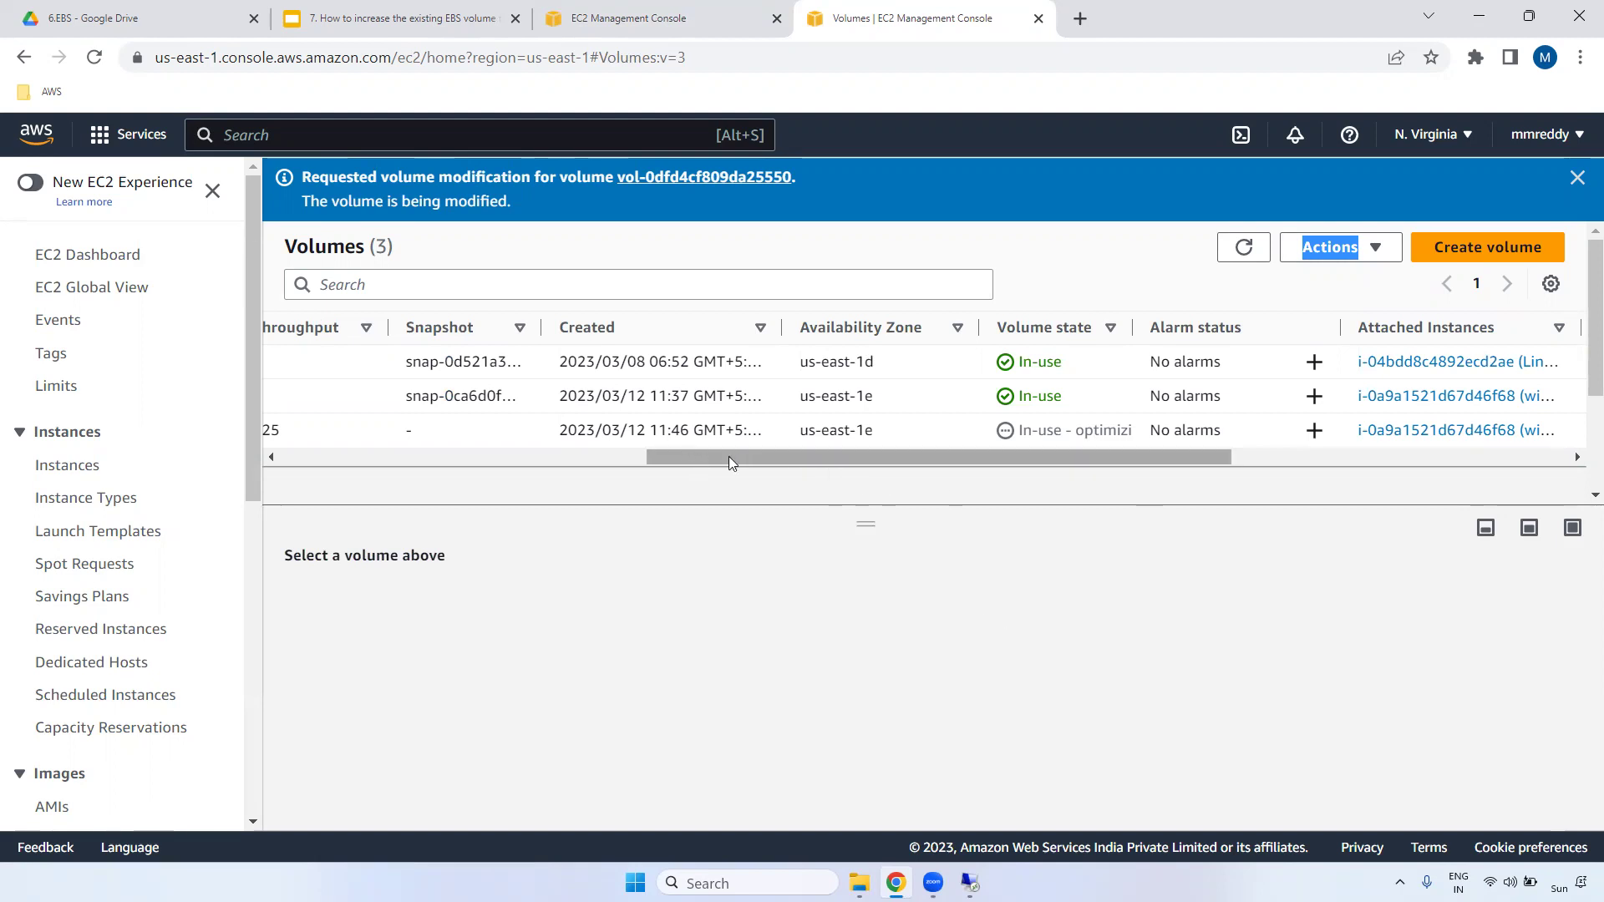
pyautogui.moveTo(740, 454); pyautogui.dragTo(481, 463)
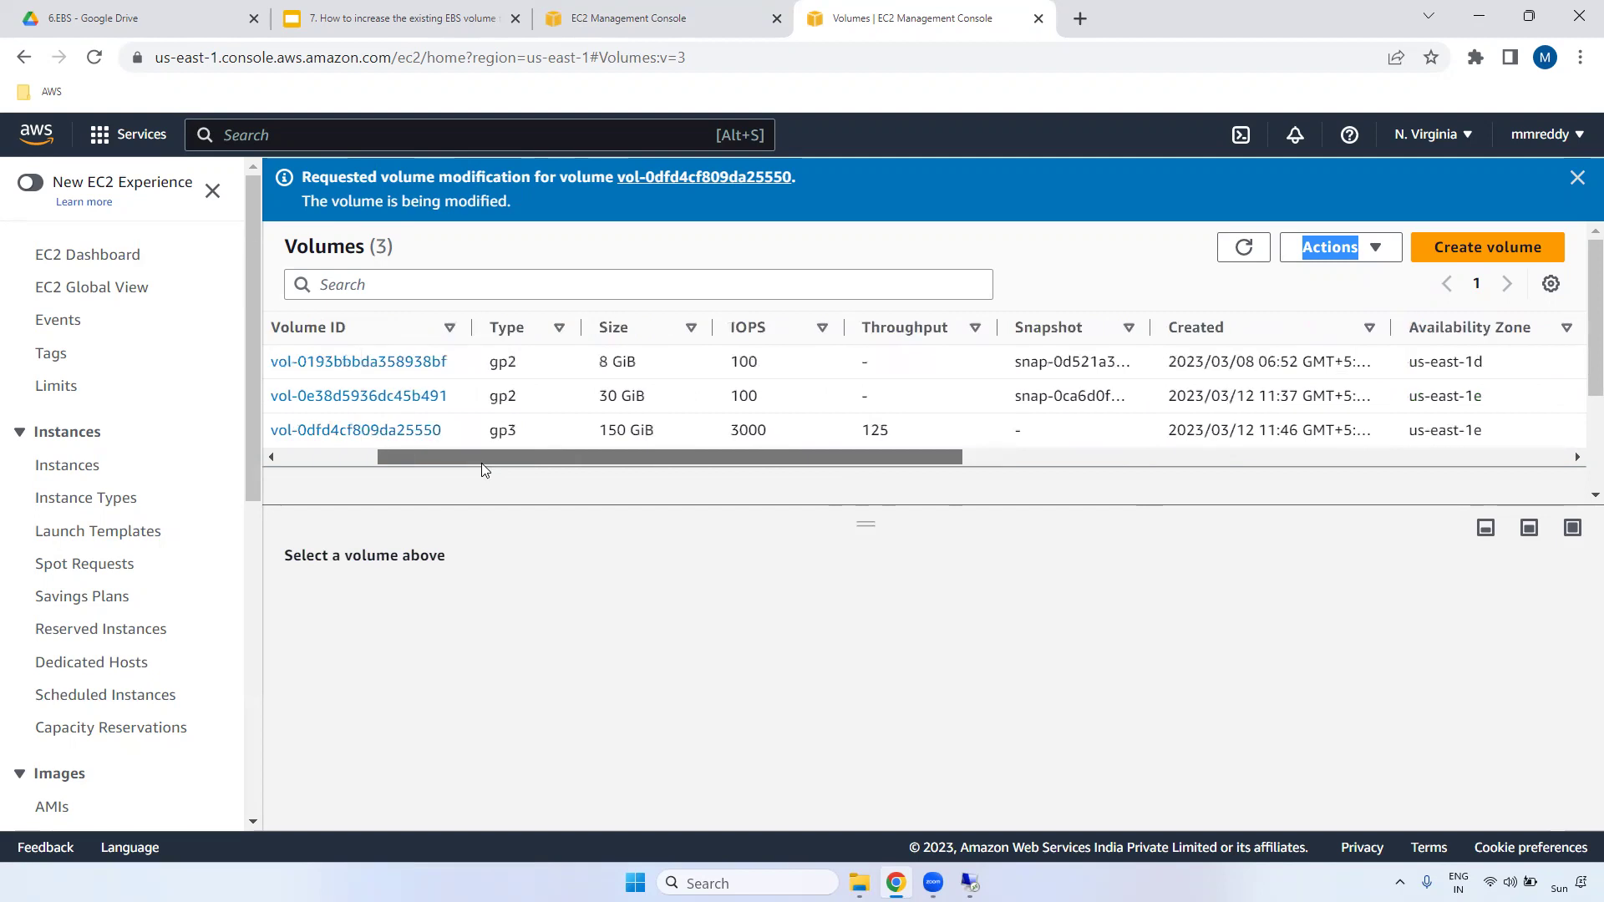
pyautogui.tripleClick(632, 429)
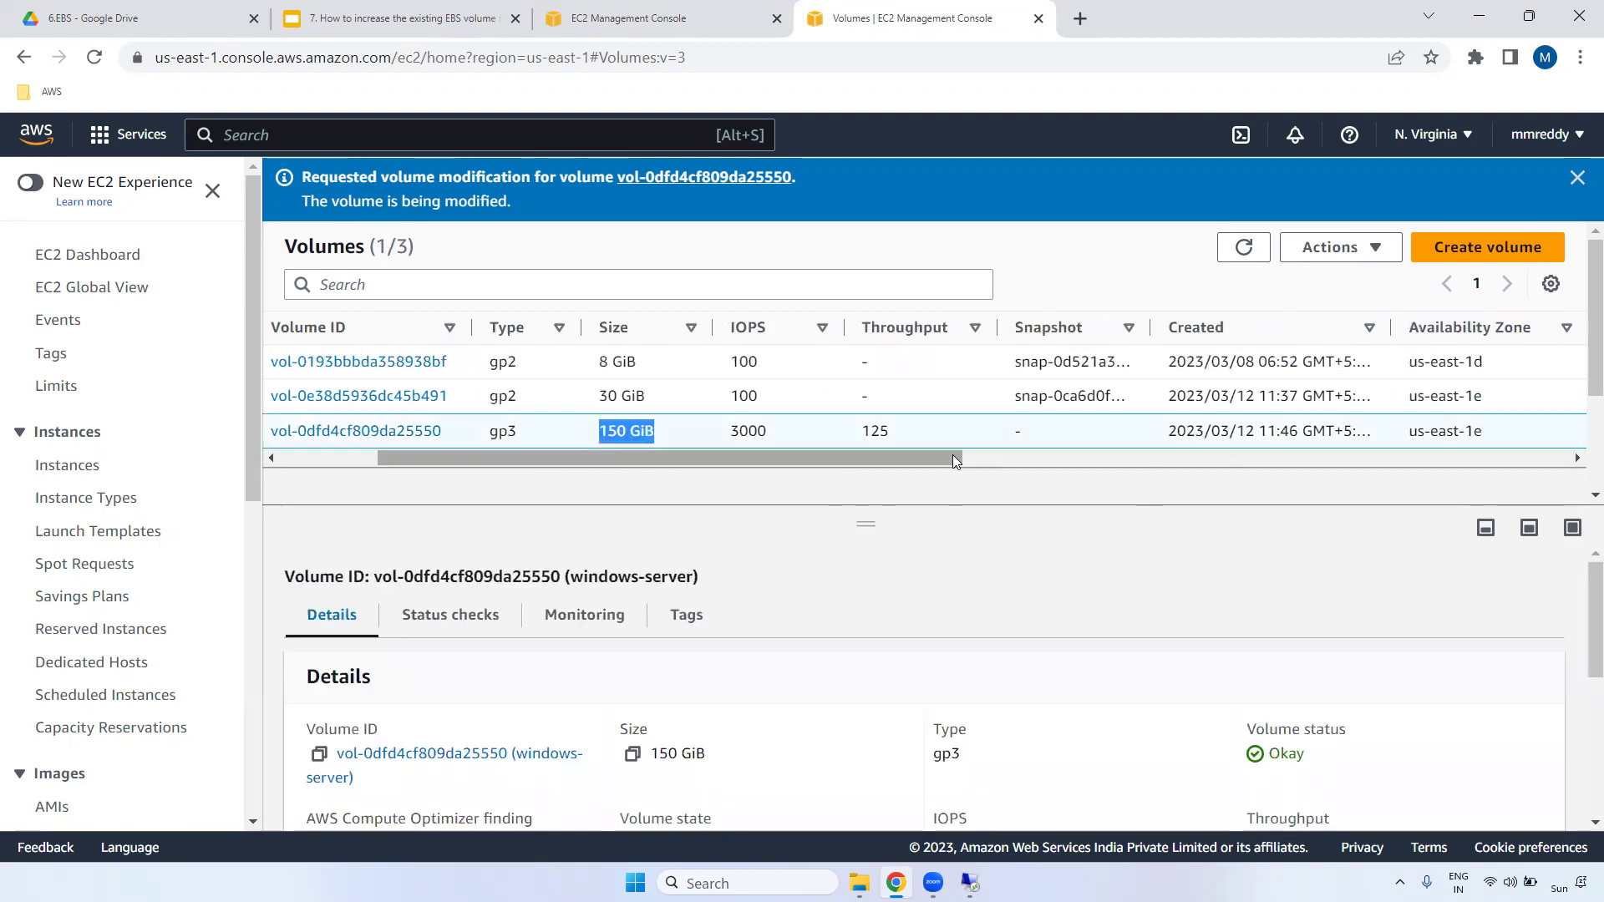
# - Refresh the volumes list repeatedly and check the Volume state value of the windows-server volume
pyautogui.moveTo(952, 454); pyautogui.dragTo(1266, 463)
pyautogui.doubleClick(1250, 266)
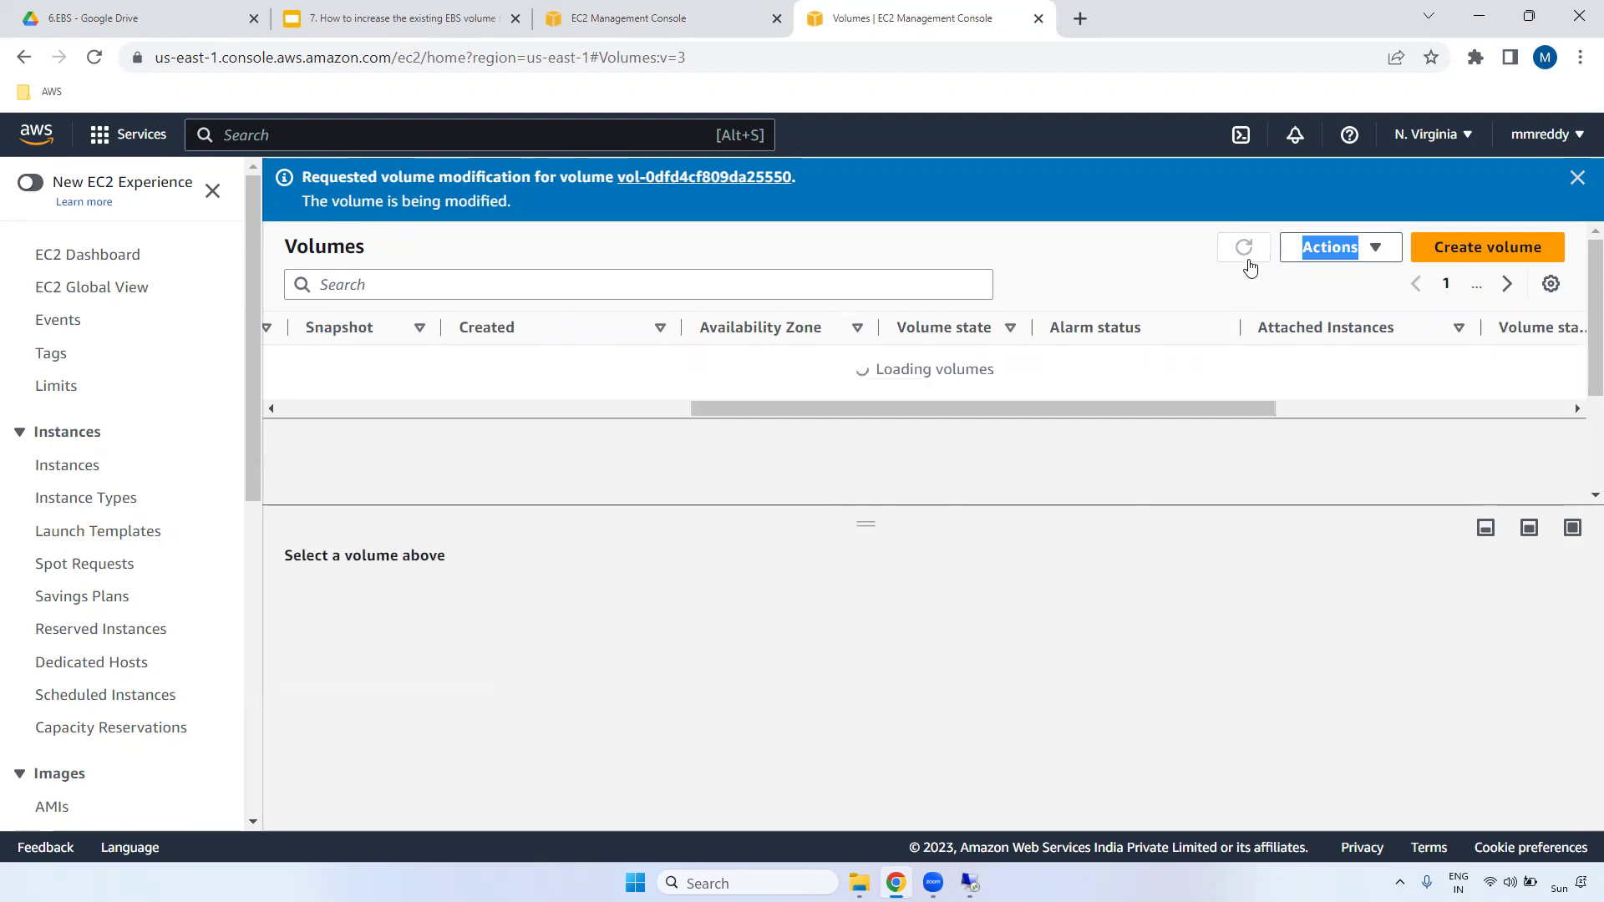
pyautogui.click(1247, 262)
pyautogui.click(1244, 248)
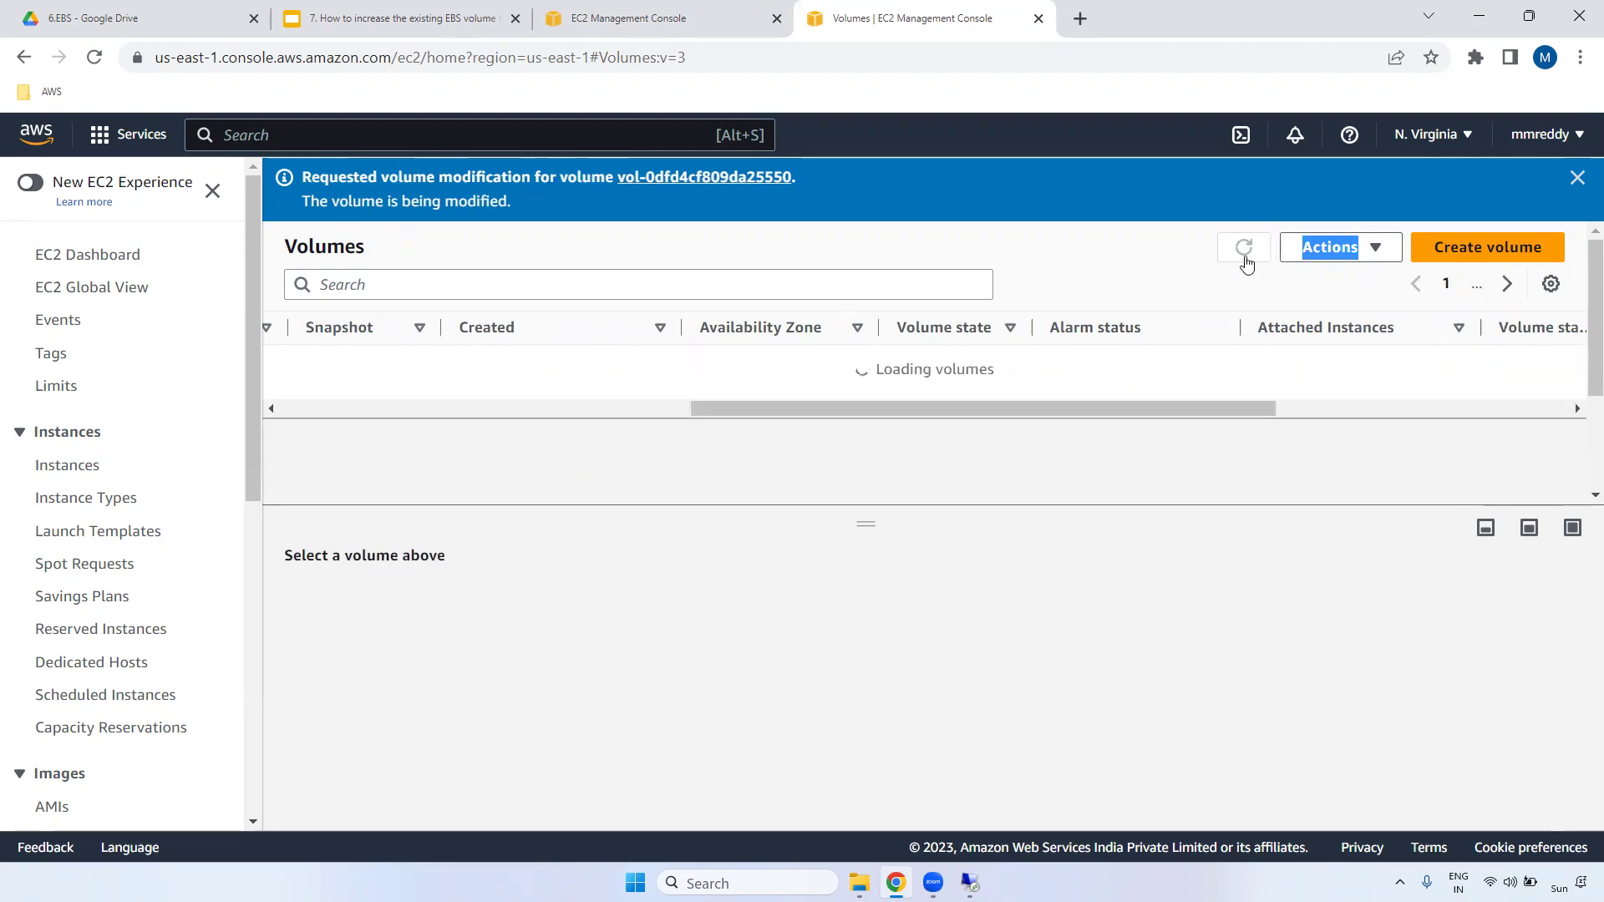
pyautogui.click(1244, 248)
pyautogui.tripleClick(952, 431)
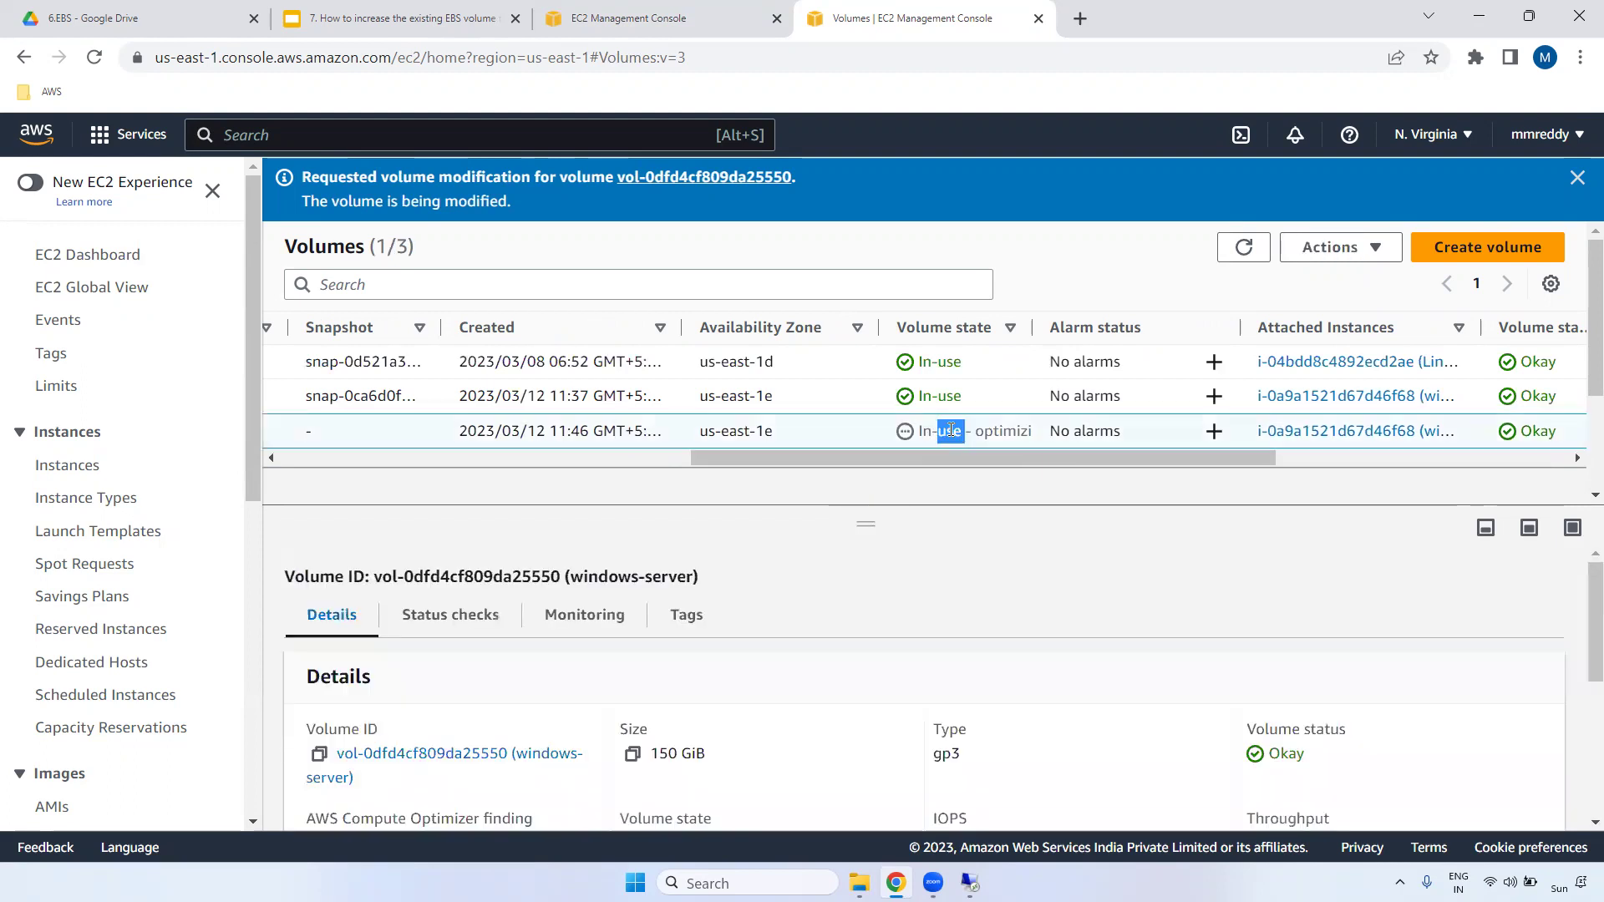
# - Widen the Volume state column to show its full text and refresh the volumes list to follow the modification progress
pyautogui.click(1244, 248)
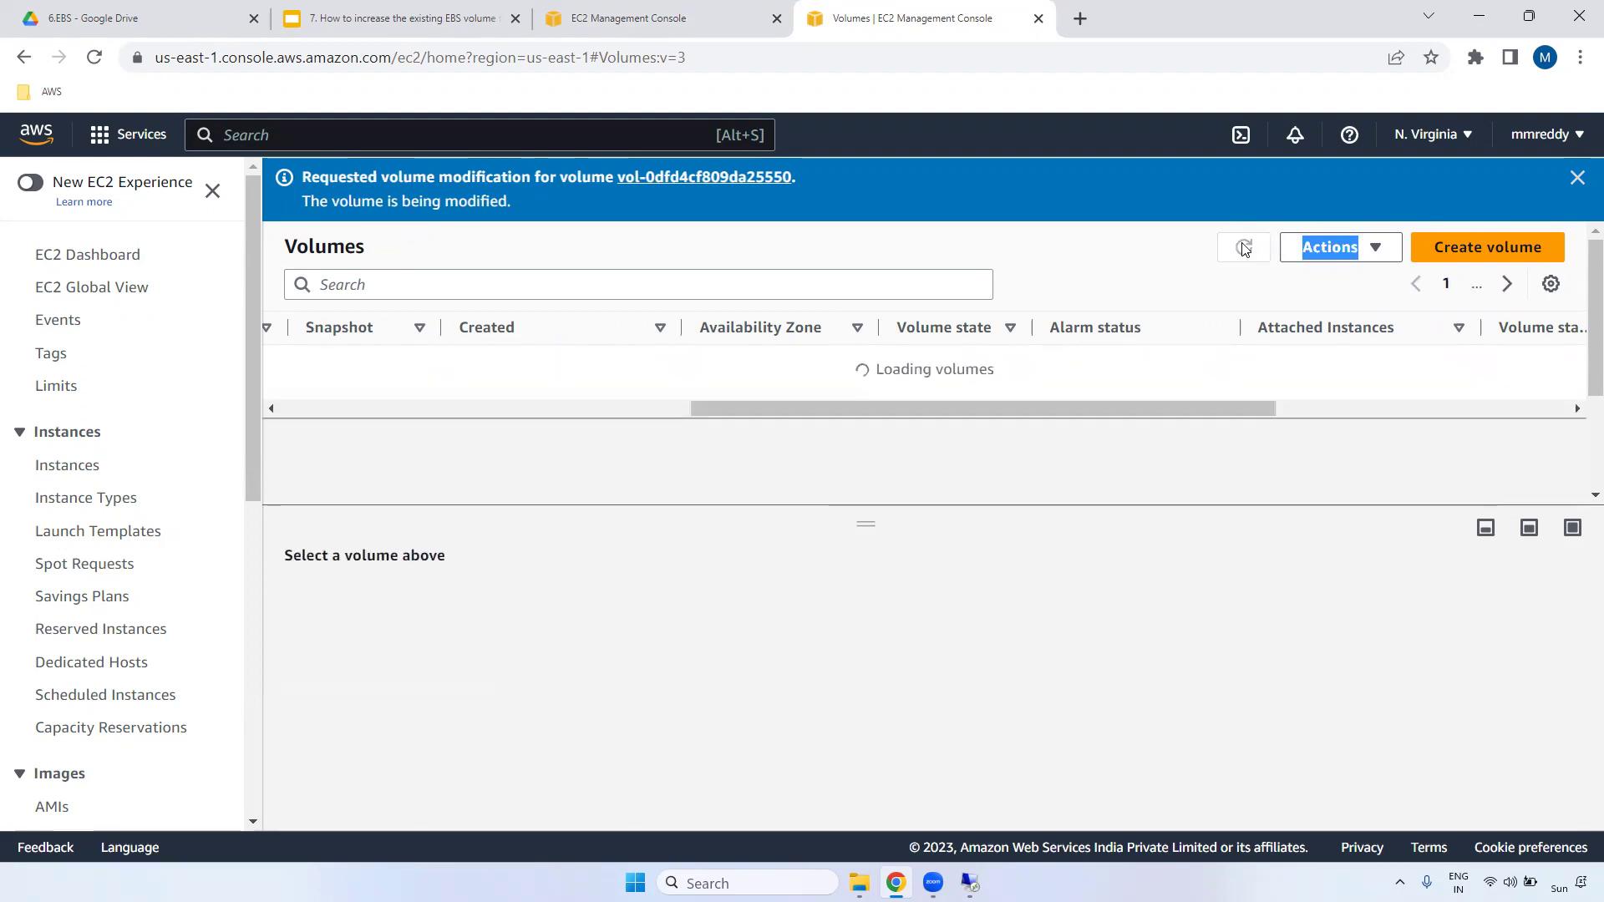
pyautogui.moveTo(1033, 328); pyautogui.dragTo(1191, 327)
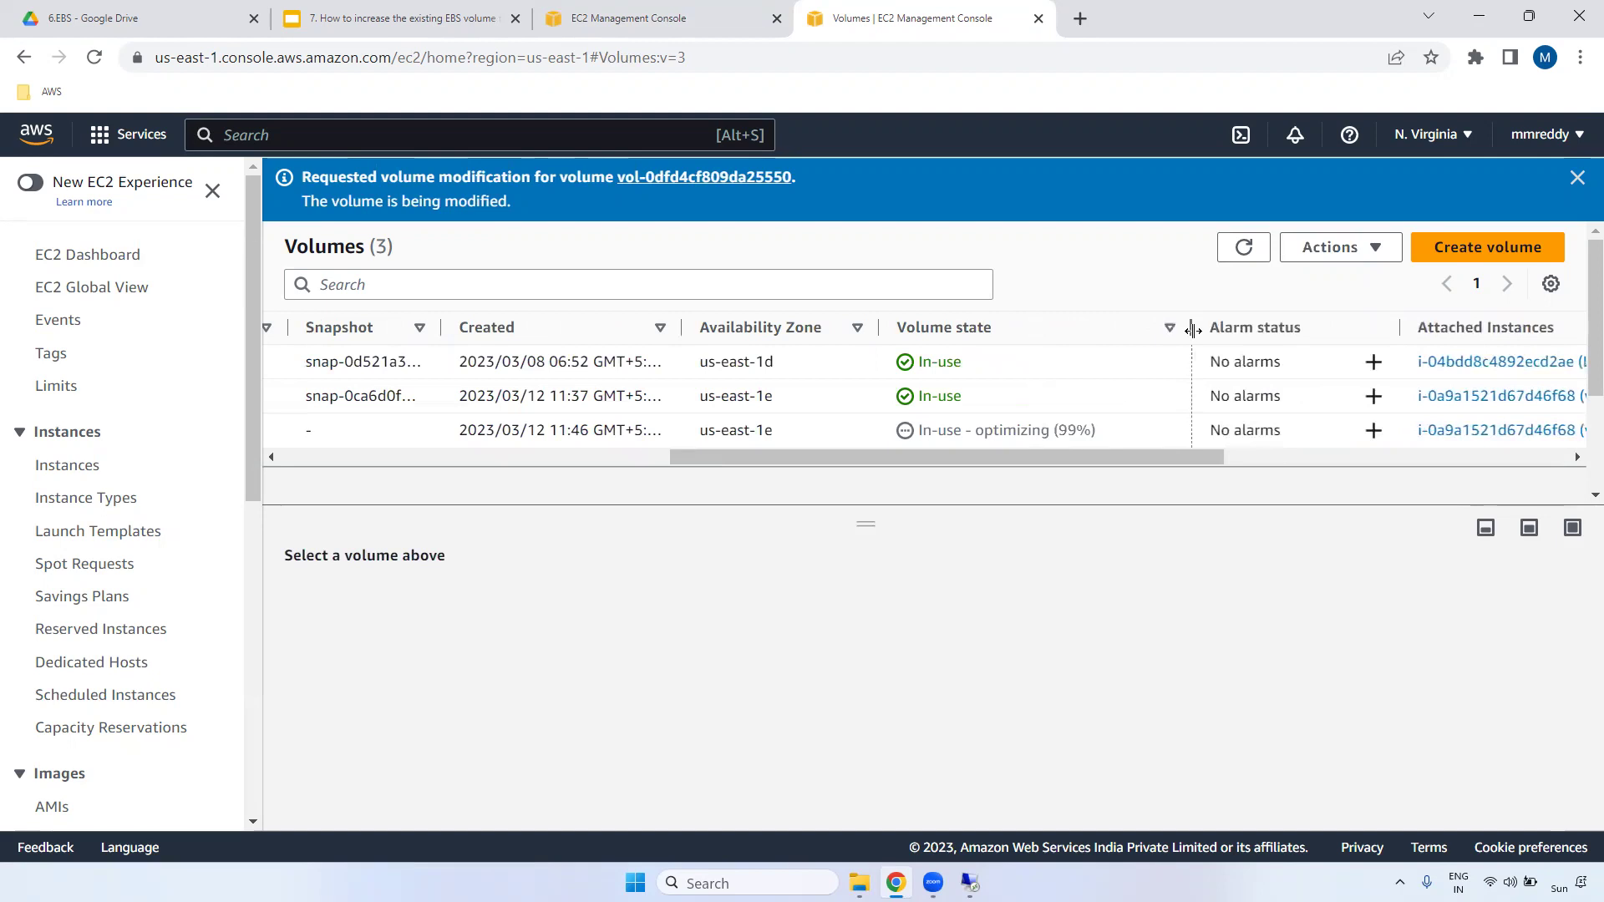
pyautogui.doubleClick(1251, 249)
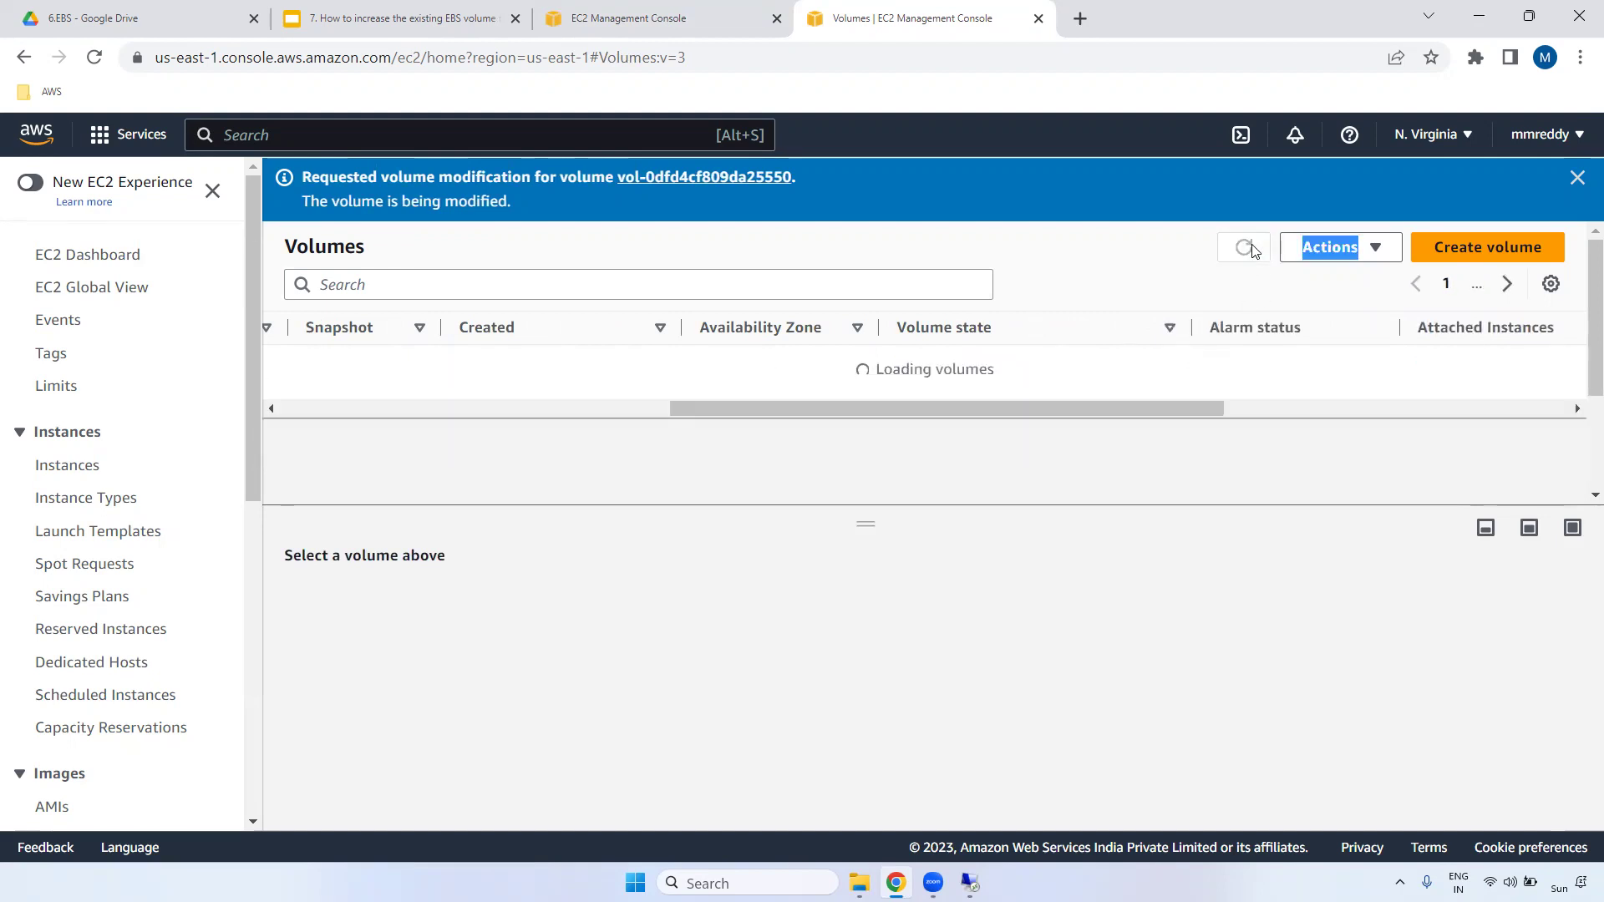
pyautogui.click(1251, 249)
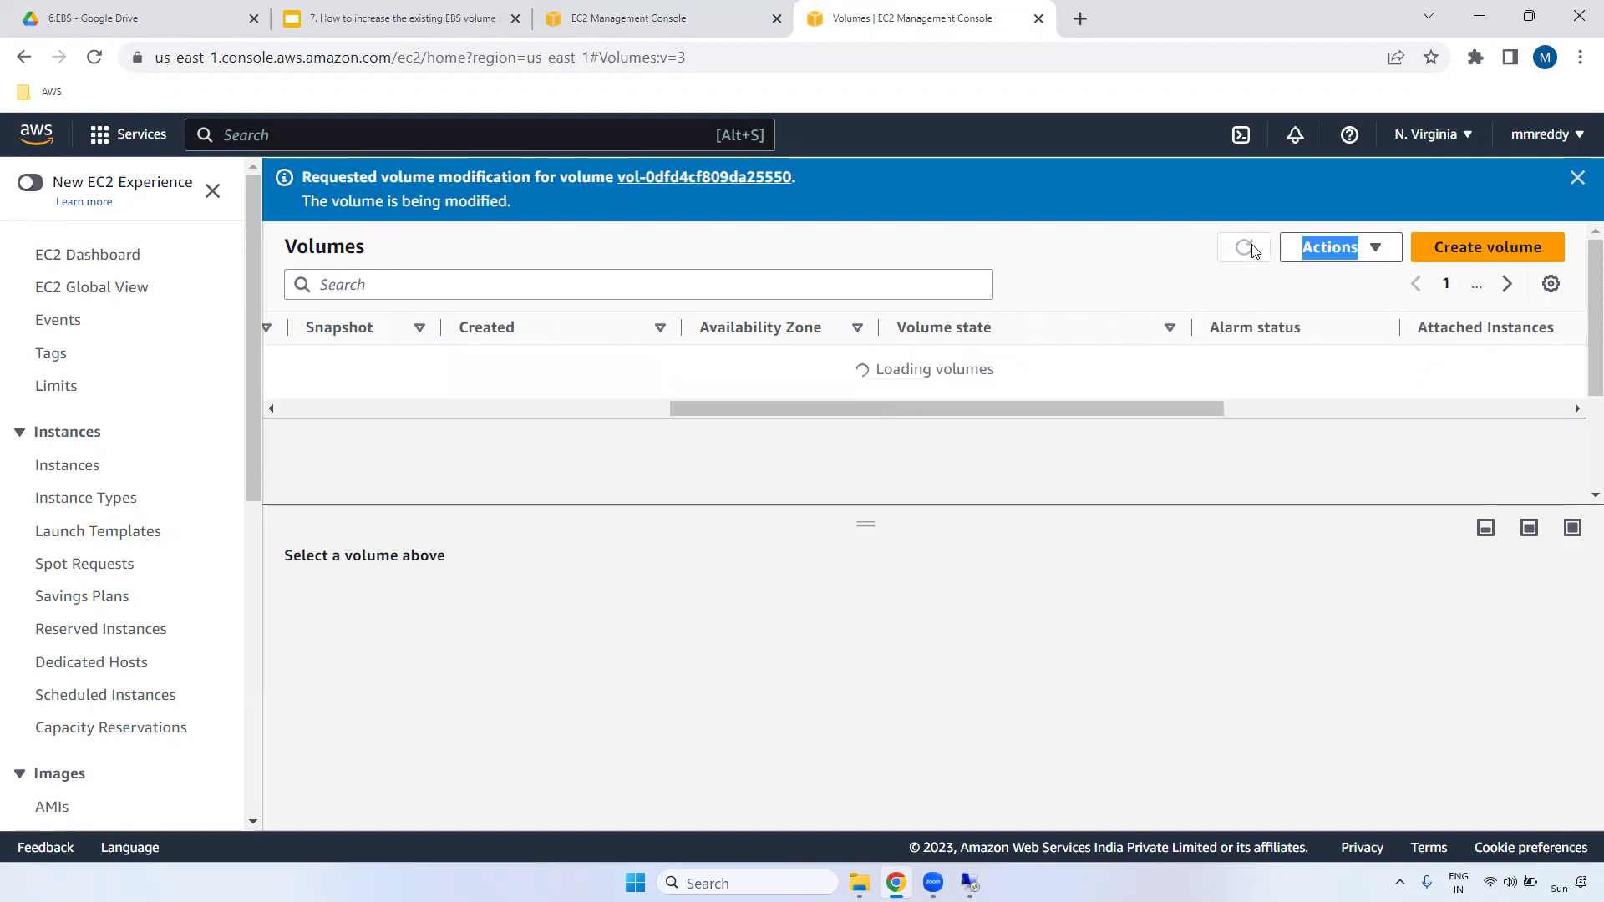
# - Switch to the remote desktop session, close Disk Management, and reopen it in a maximized window
pyautogui.click(969, 883)
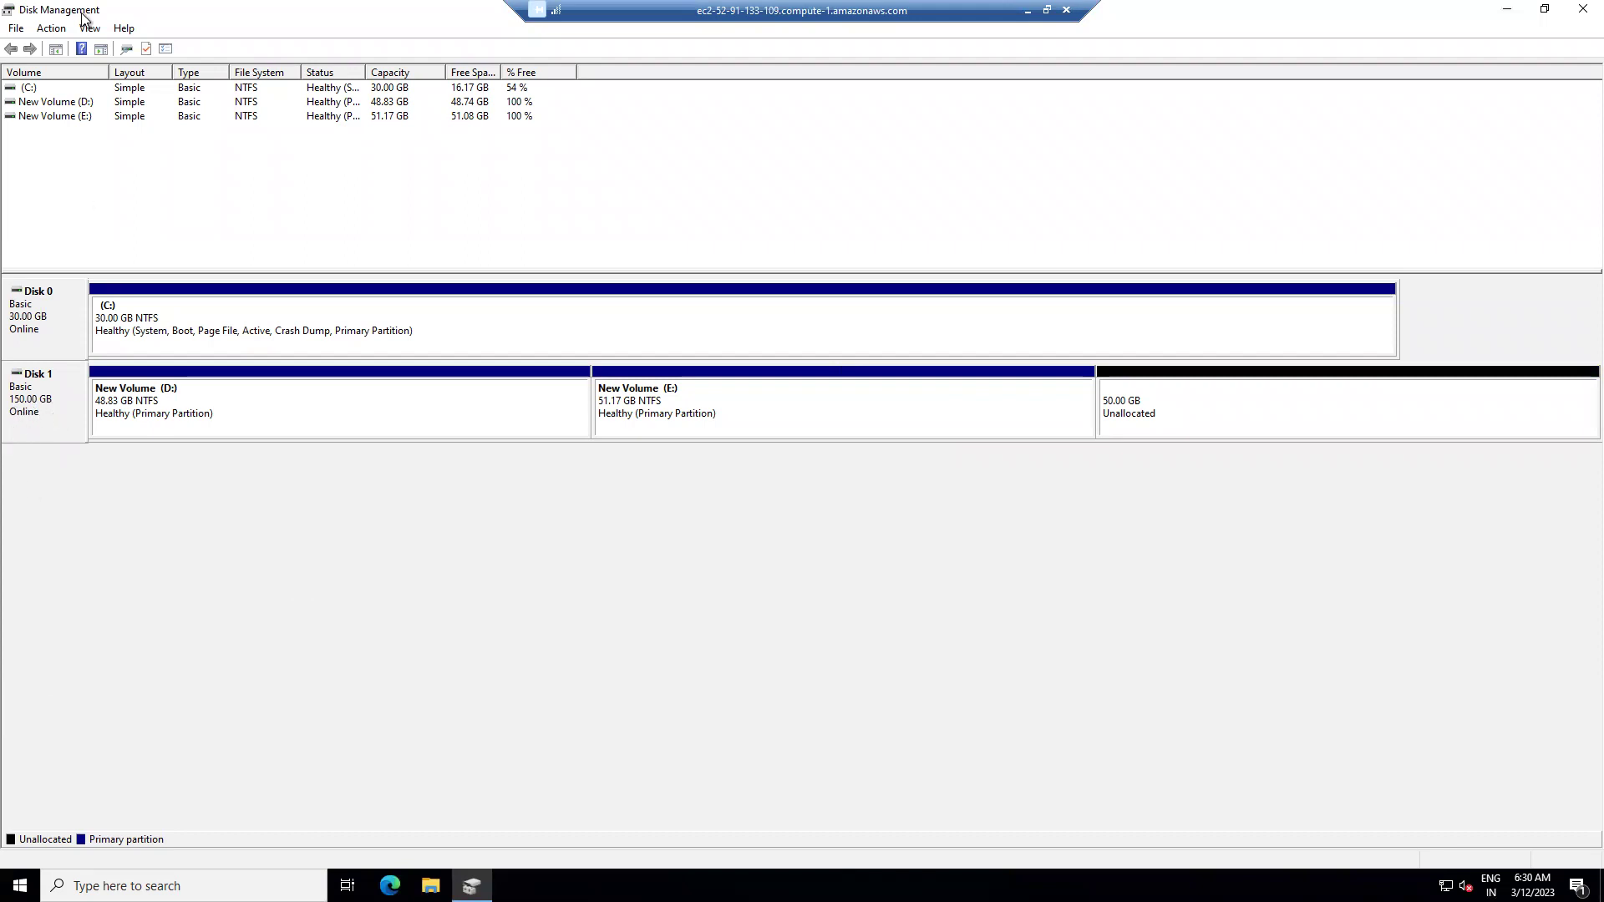
pyautogui.click(1575, 10)
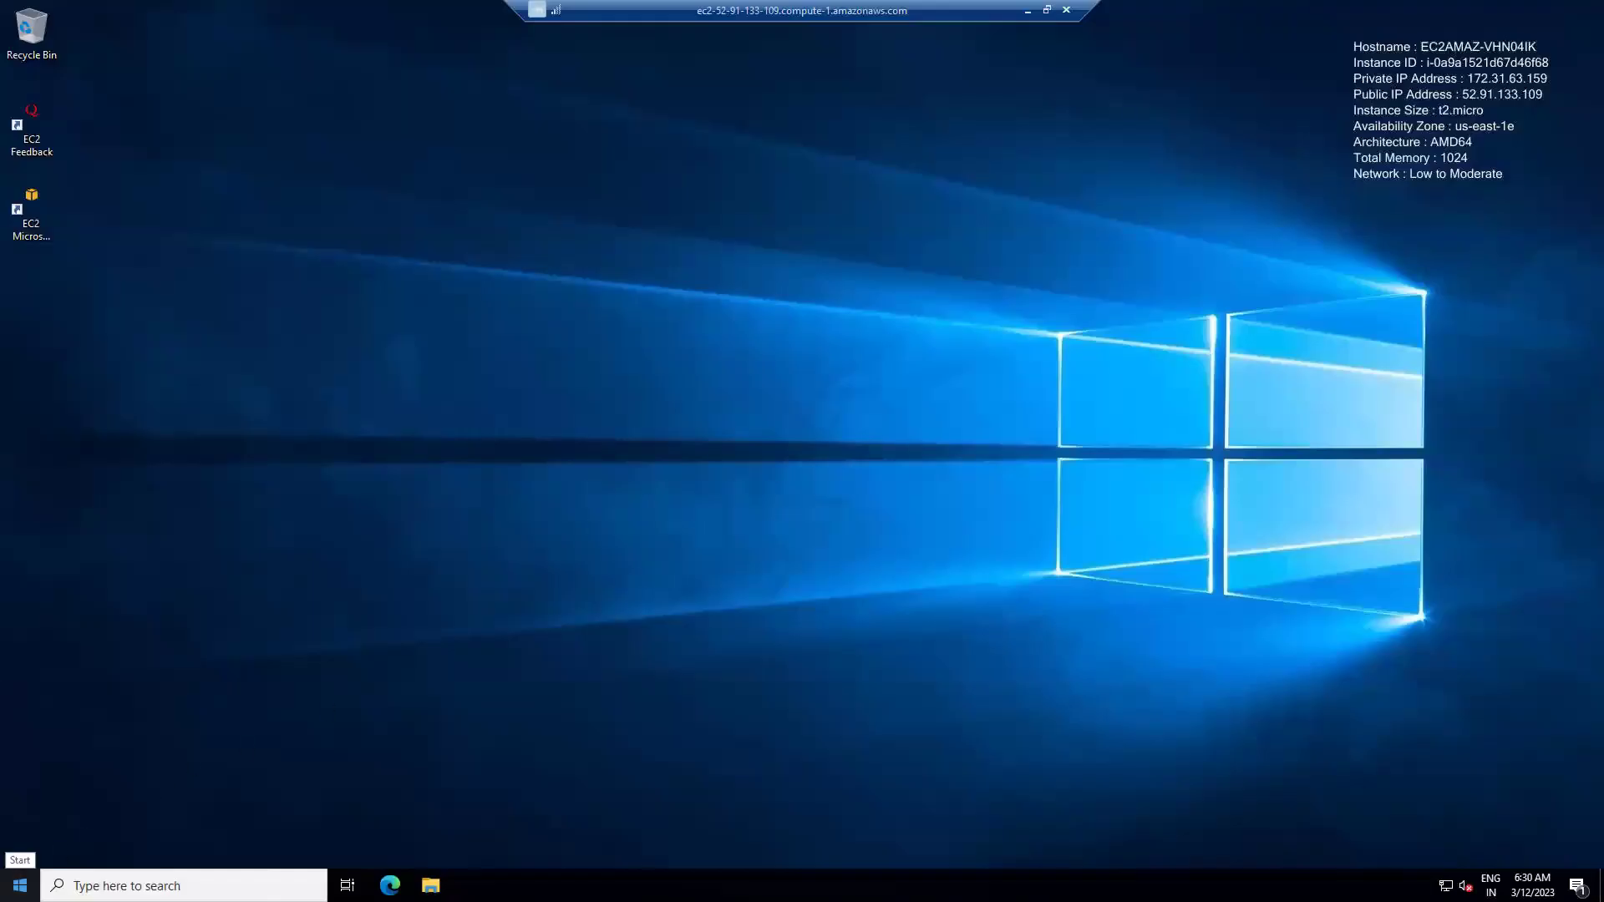
pyautogui.rightClick(20, 884)
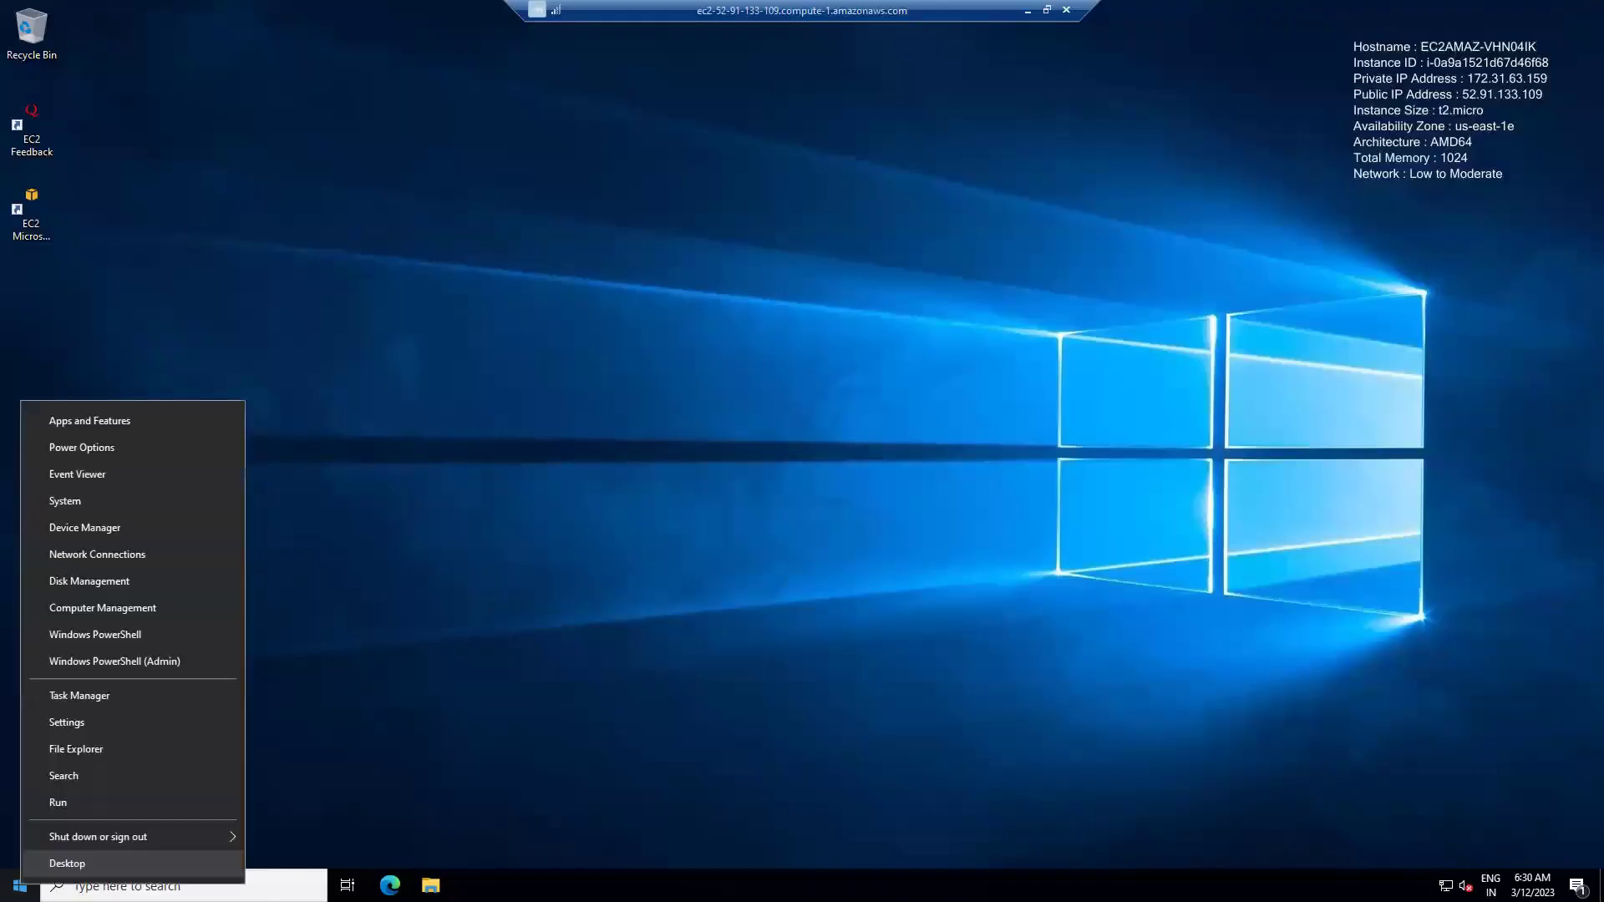
pyautogui.click(102, 580)
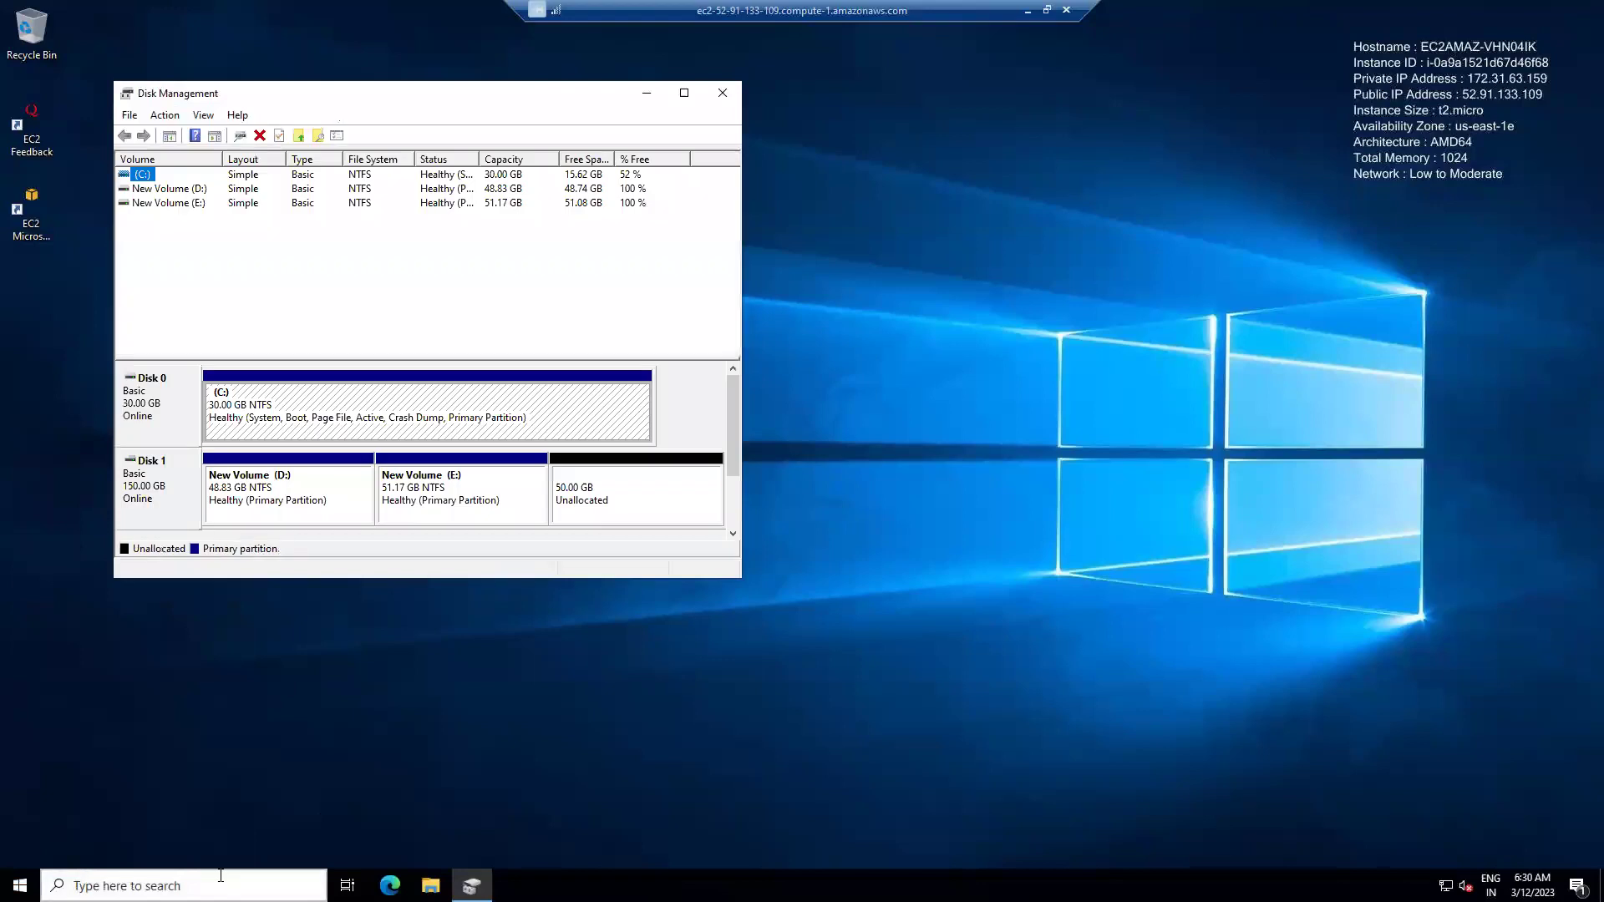
pyautogui.click(684, 92)
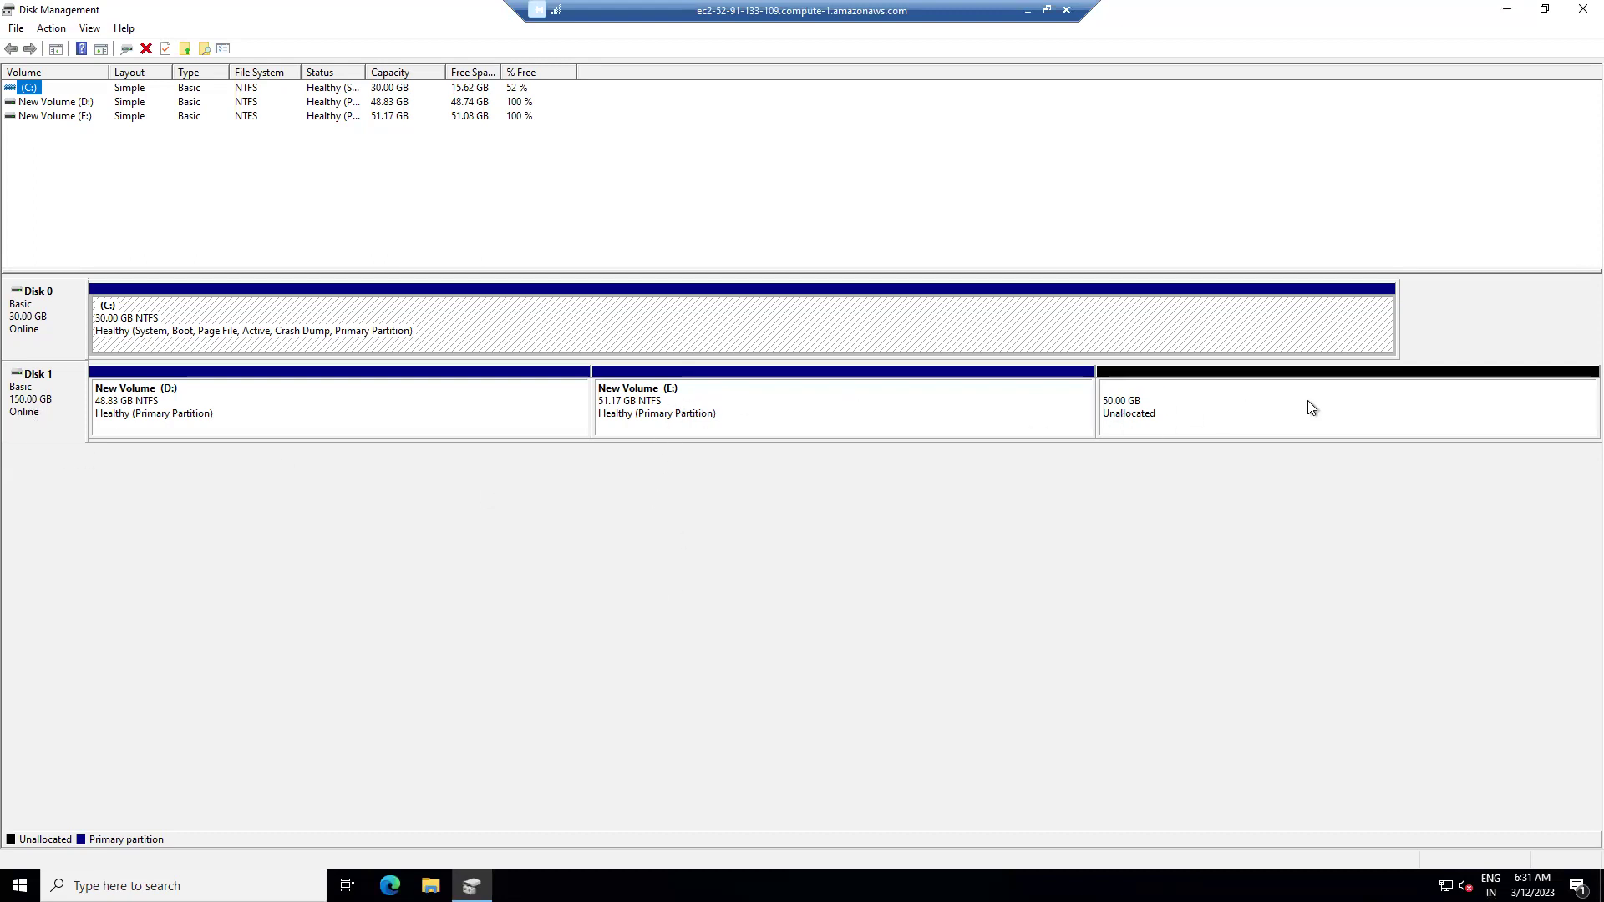
# - Extend the E: volume with 51200 MB of unallocated space from Disk 1 and check the drives under This PC in File Explorer
pyautogui.rightClick(709, 414)
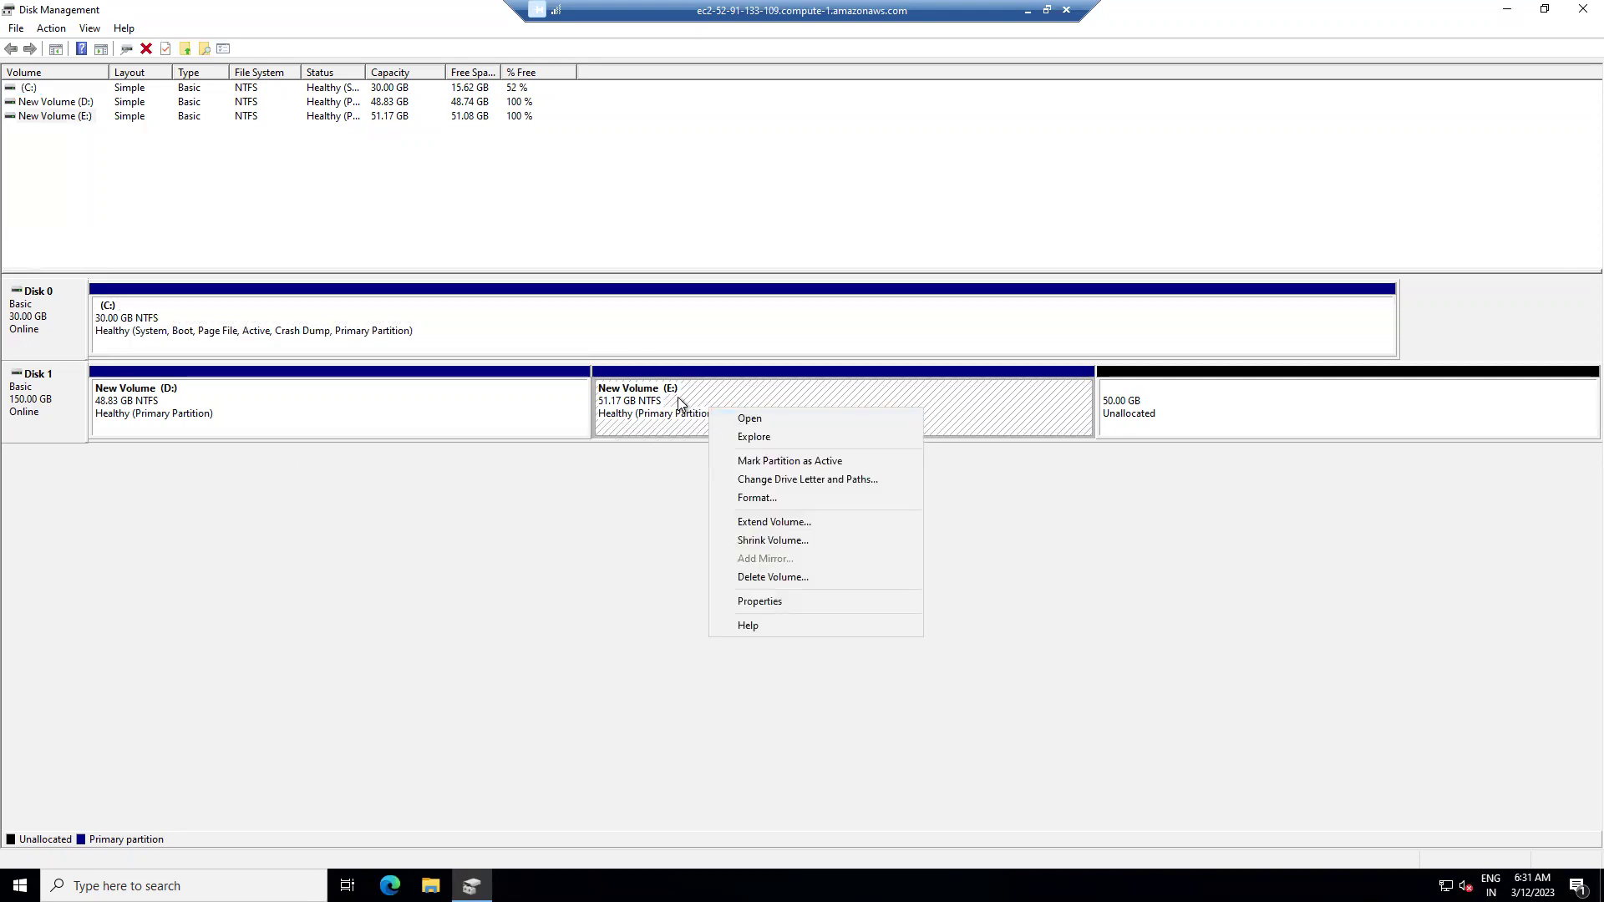
pyautogui.click(797, 516)
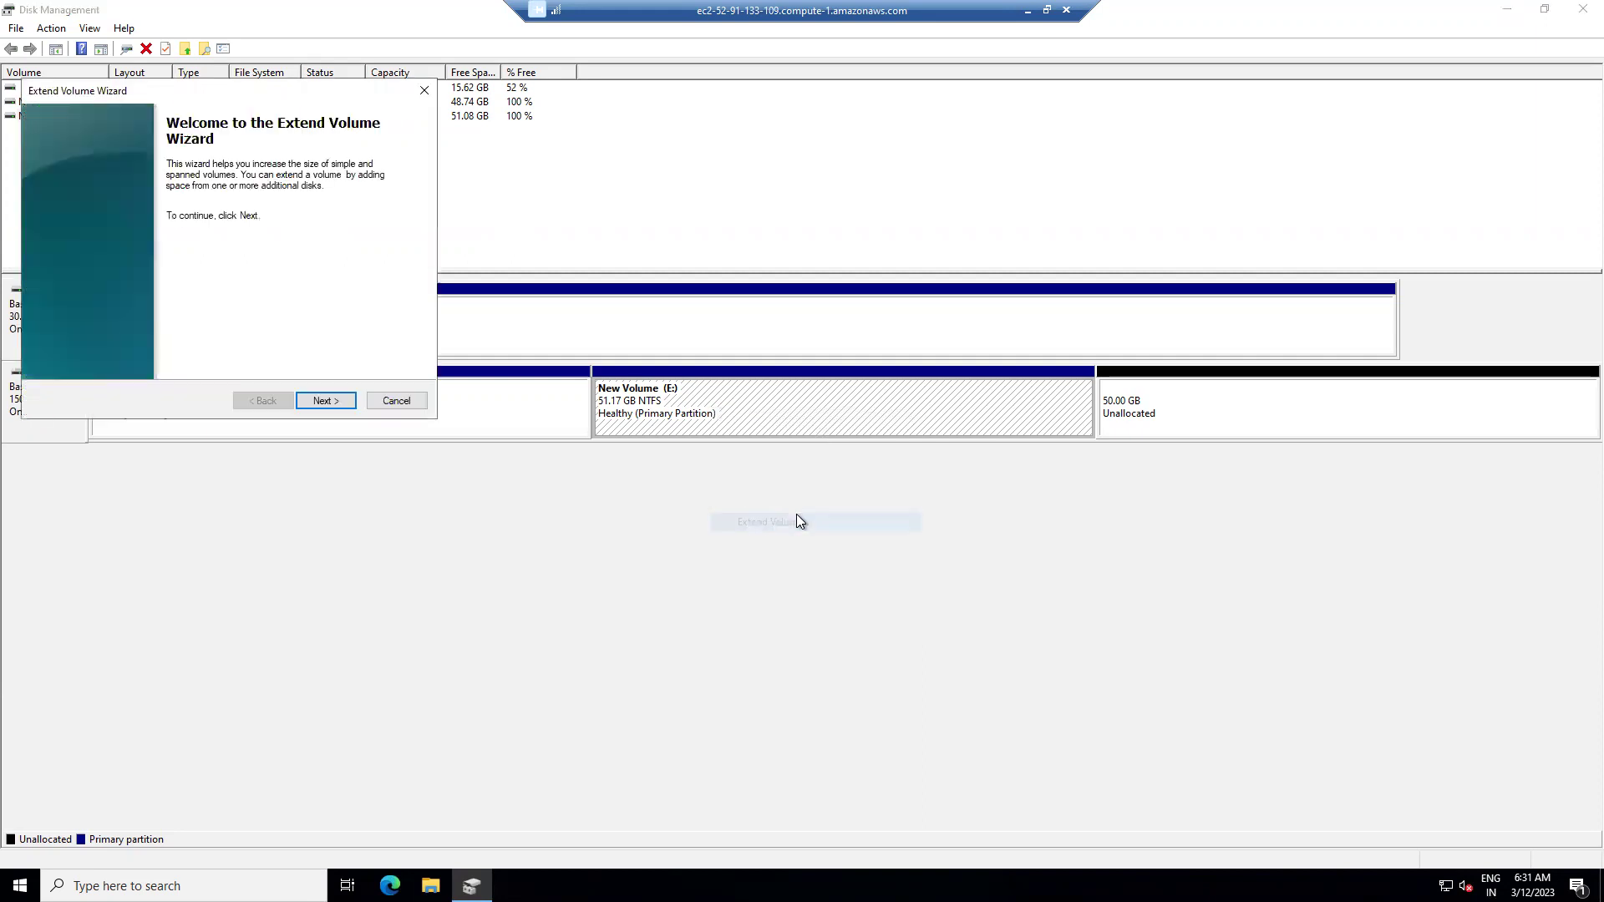
pyautogui.click(333, 401)
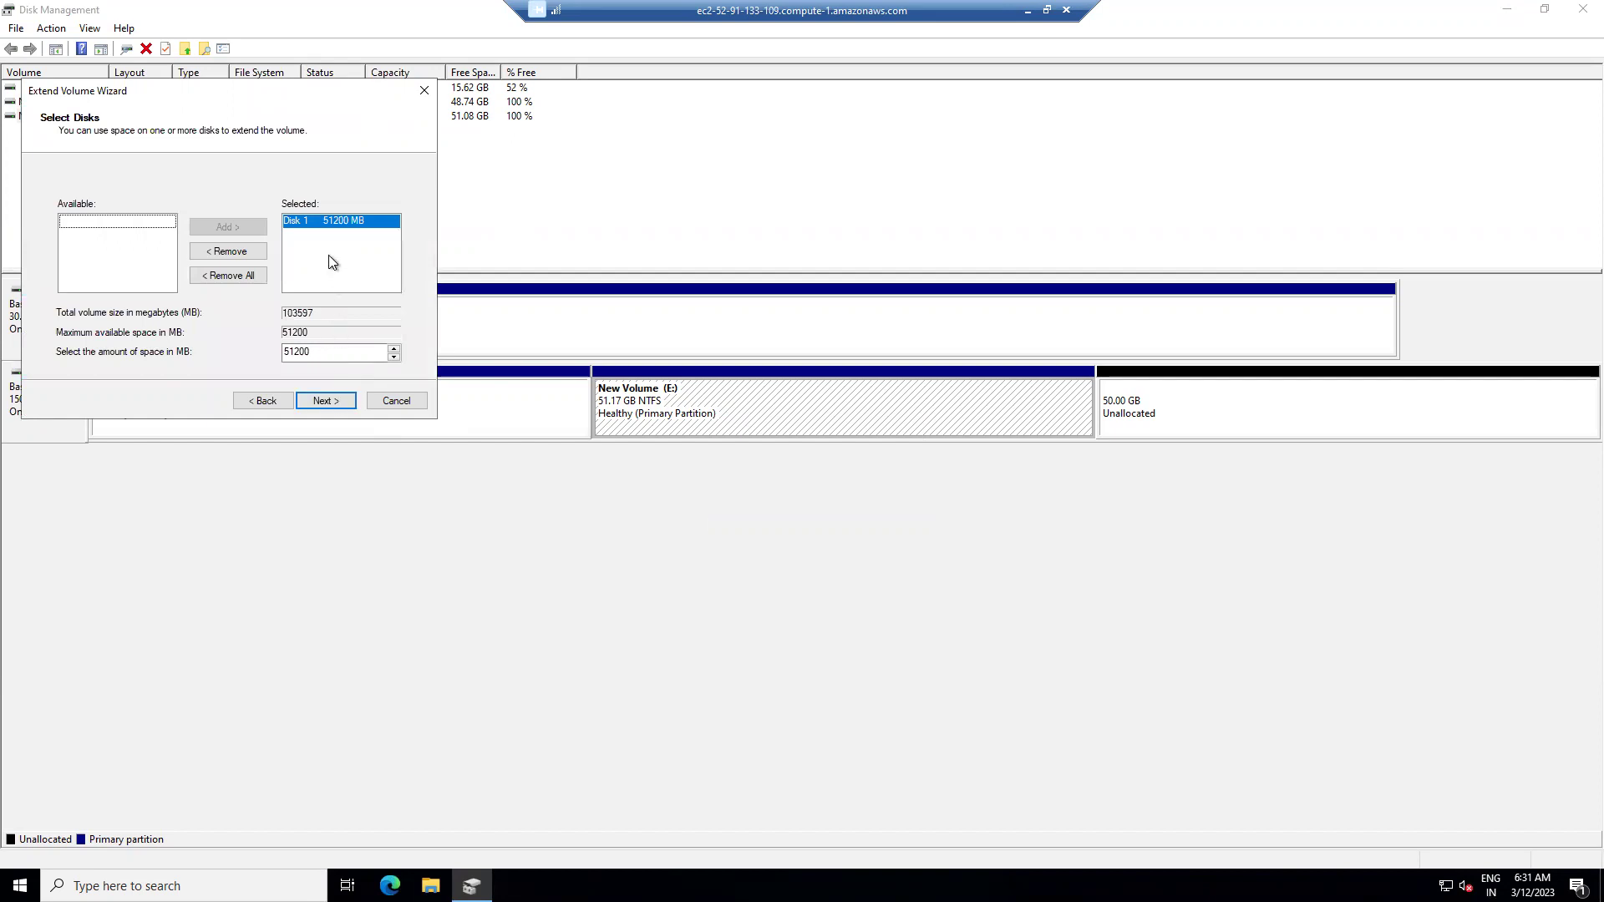
pyautogui.click(294, 353)
pyautogui.doubleClick(296, 353)
pyautogui.click(294, 353)
pyautogui.doubleClick(313, 351)
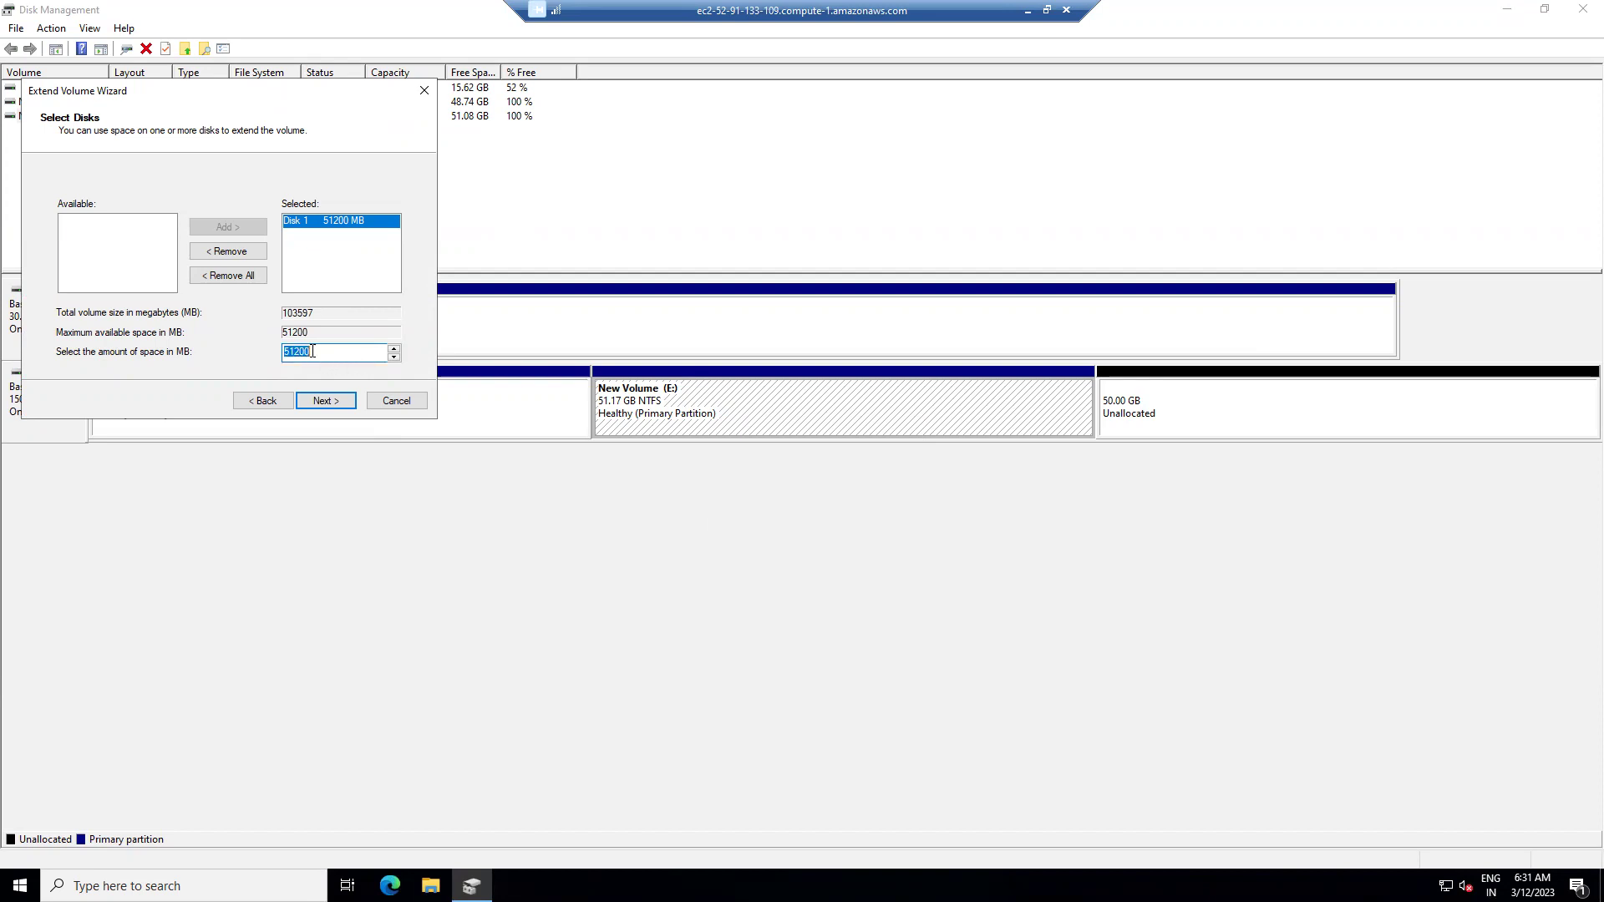
pyautogui.click(327, 402)
pyautogui.click(328, 402)
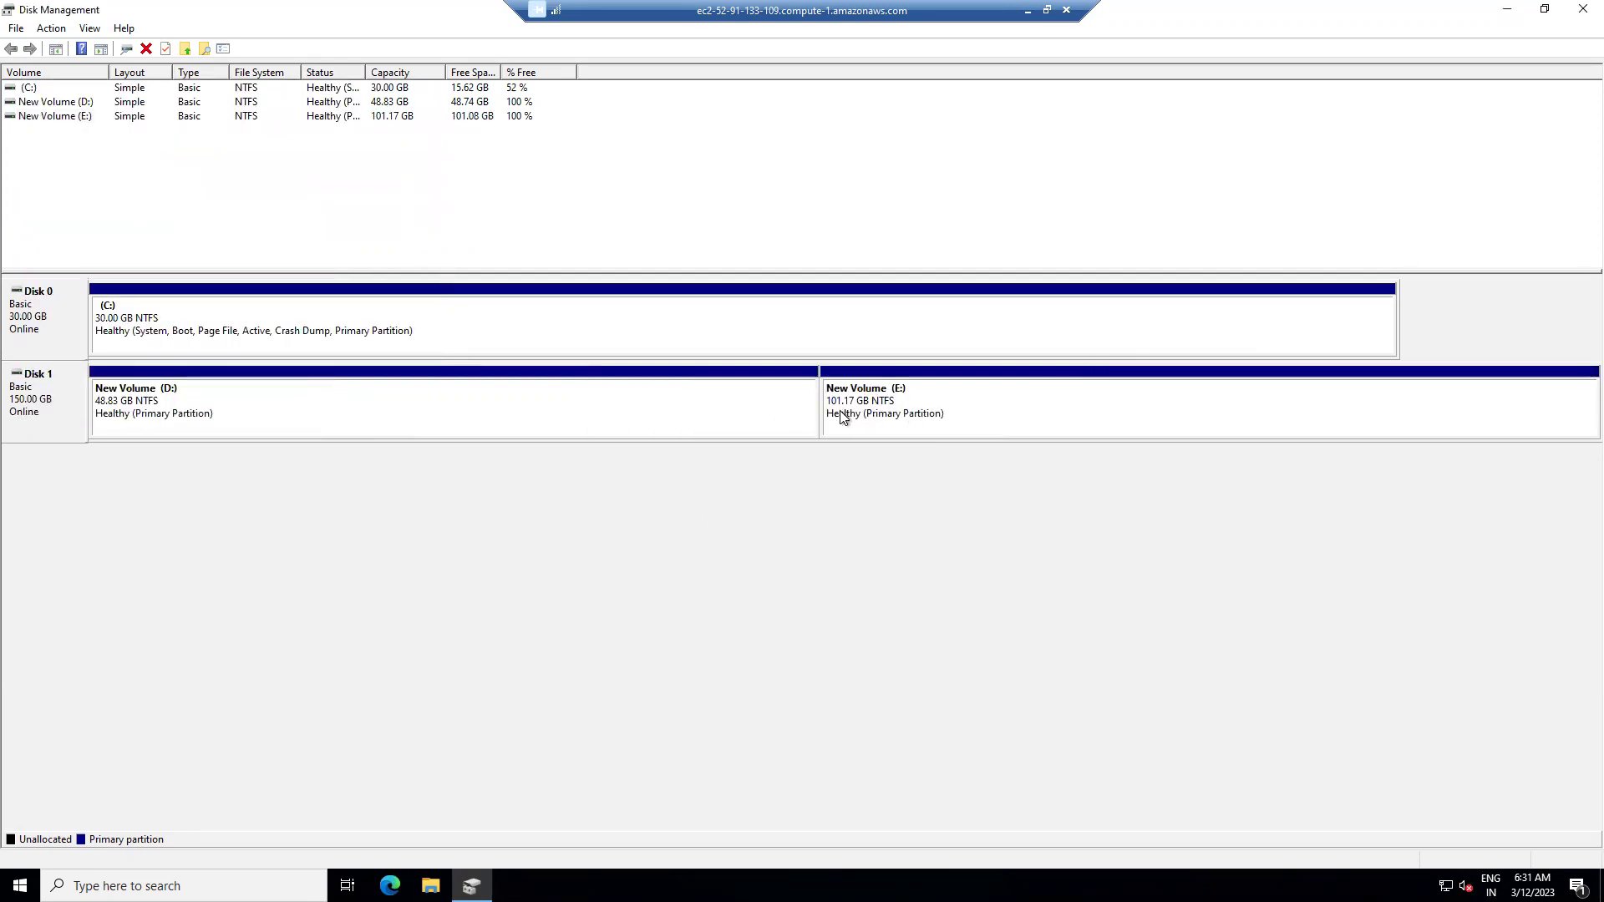
pyautogui.click(431, 885)
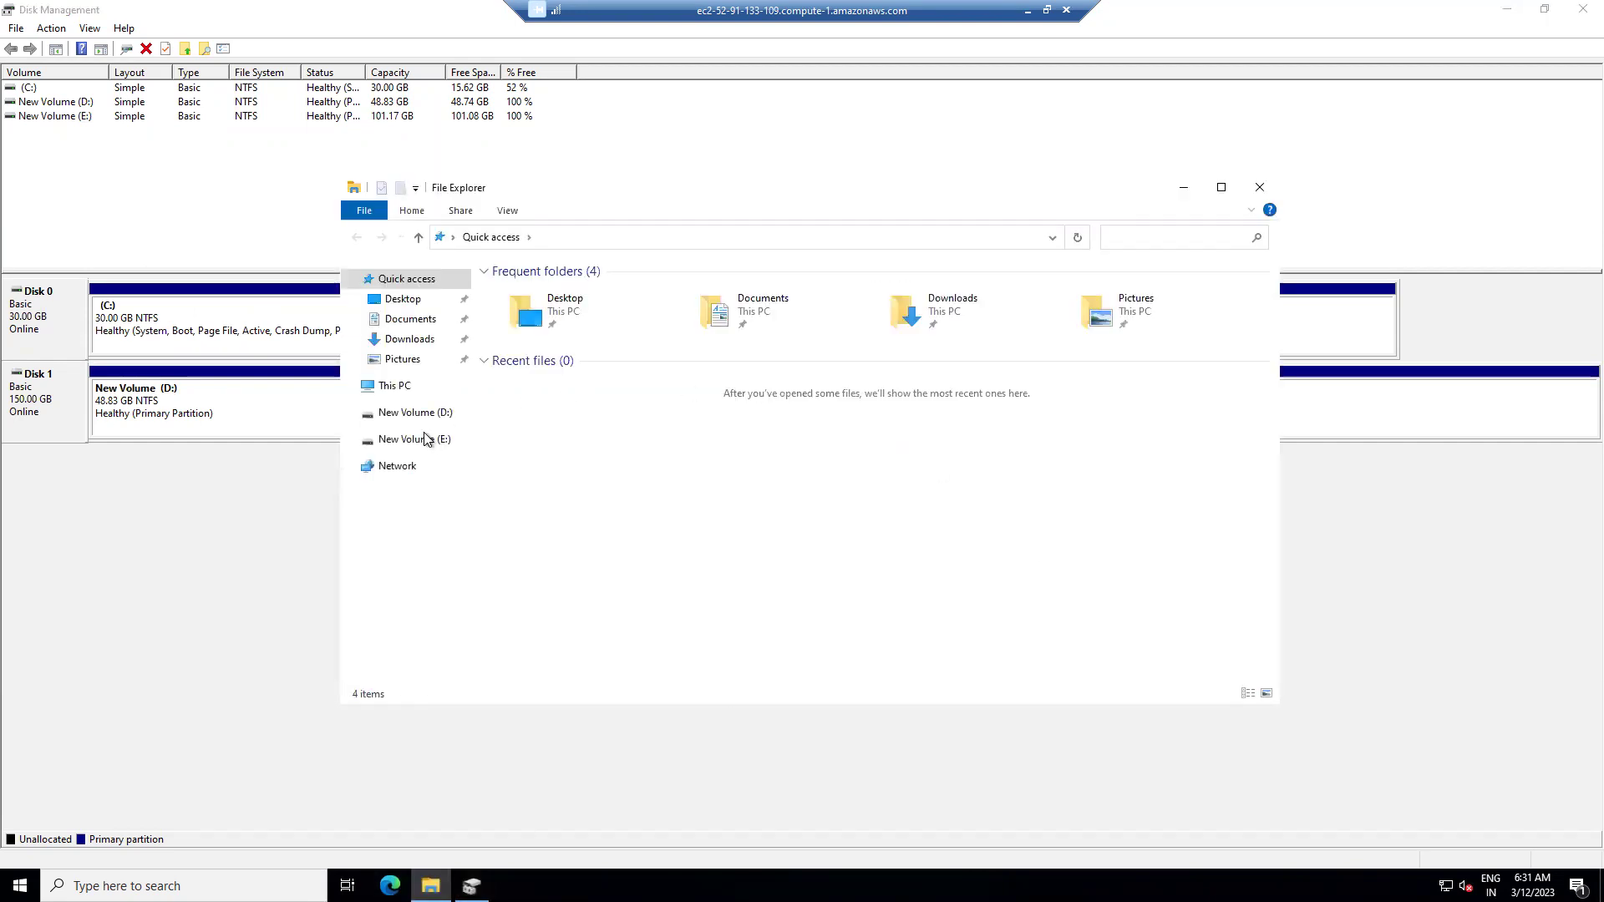
pyautogui.click(403, 390)
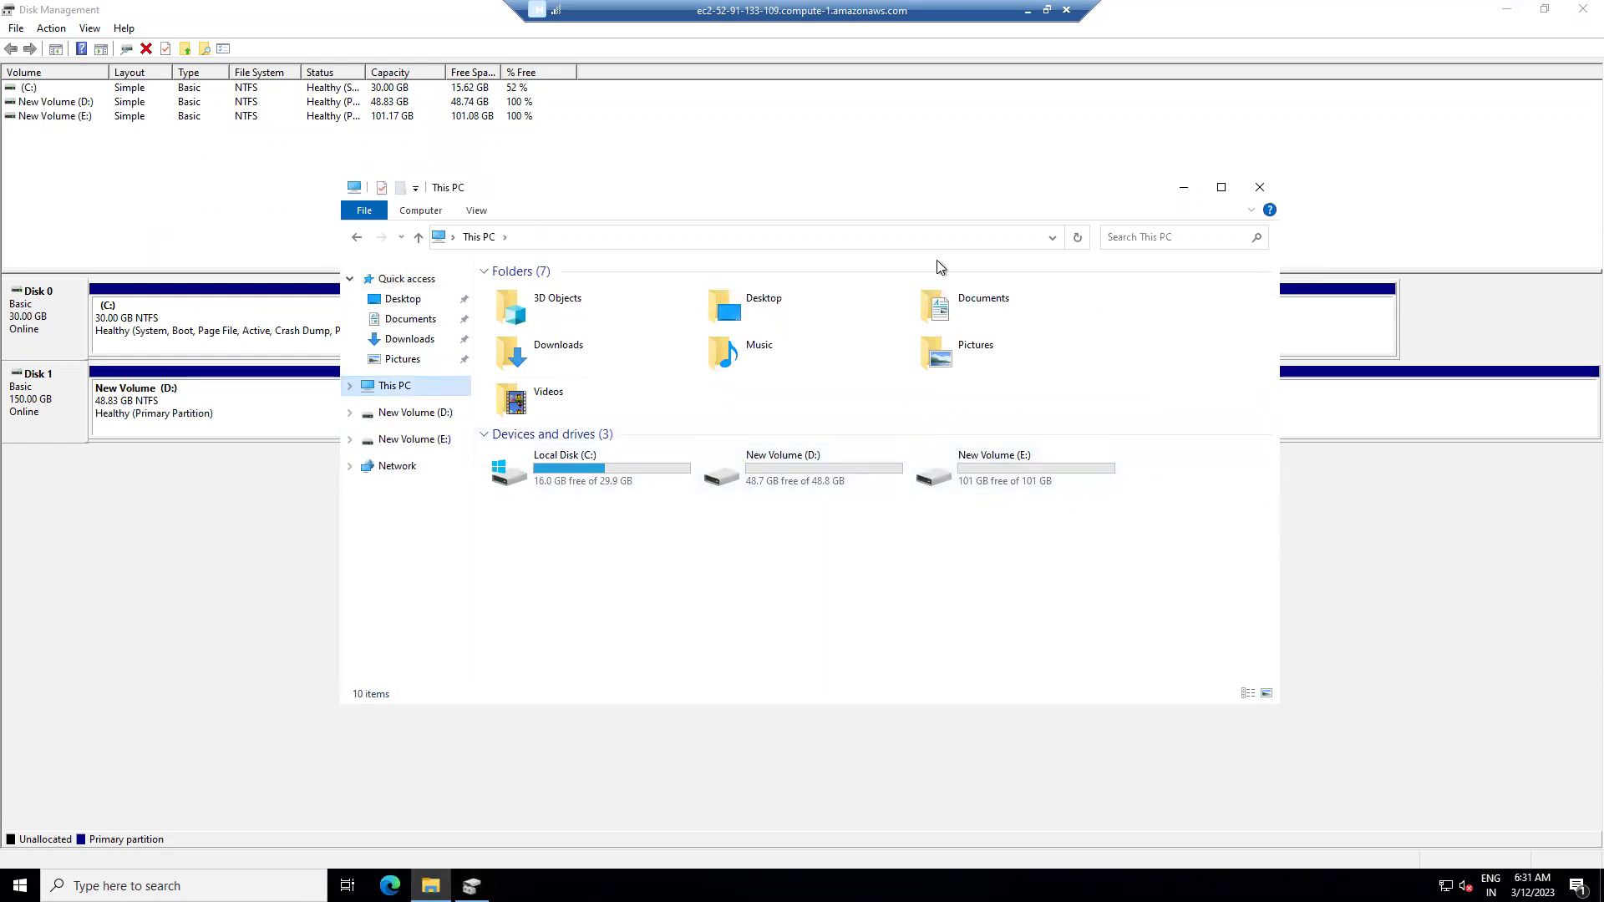
# - Switch to the EC2 console, refresh the volumes list to check the modification state, and return to the remote desktop
pyautogui.click(1028, 10)
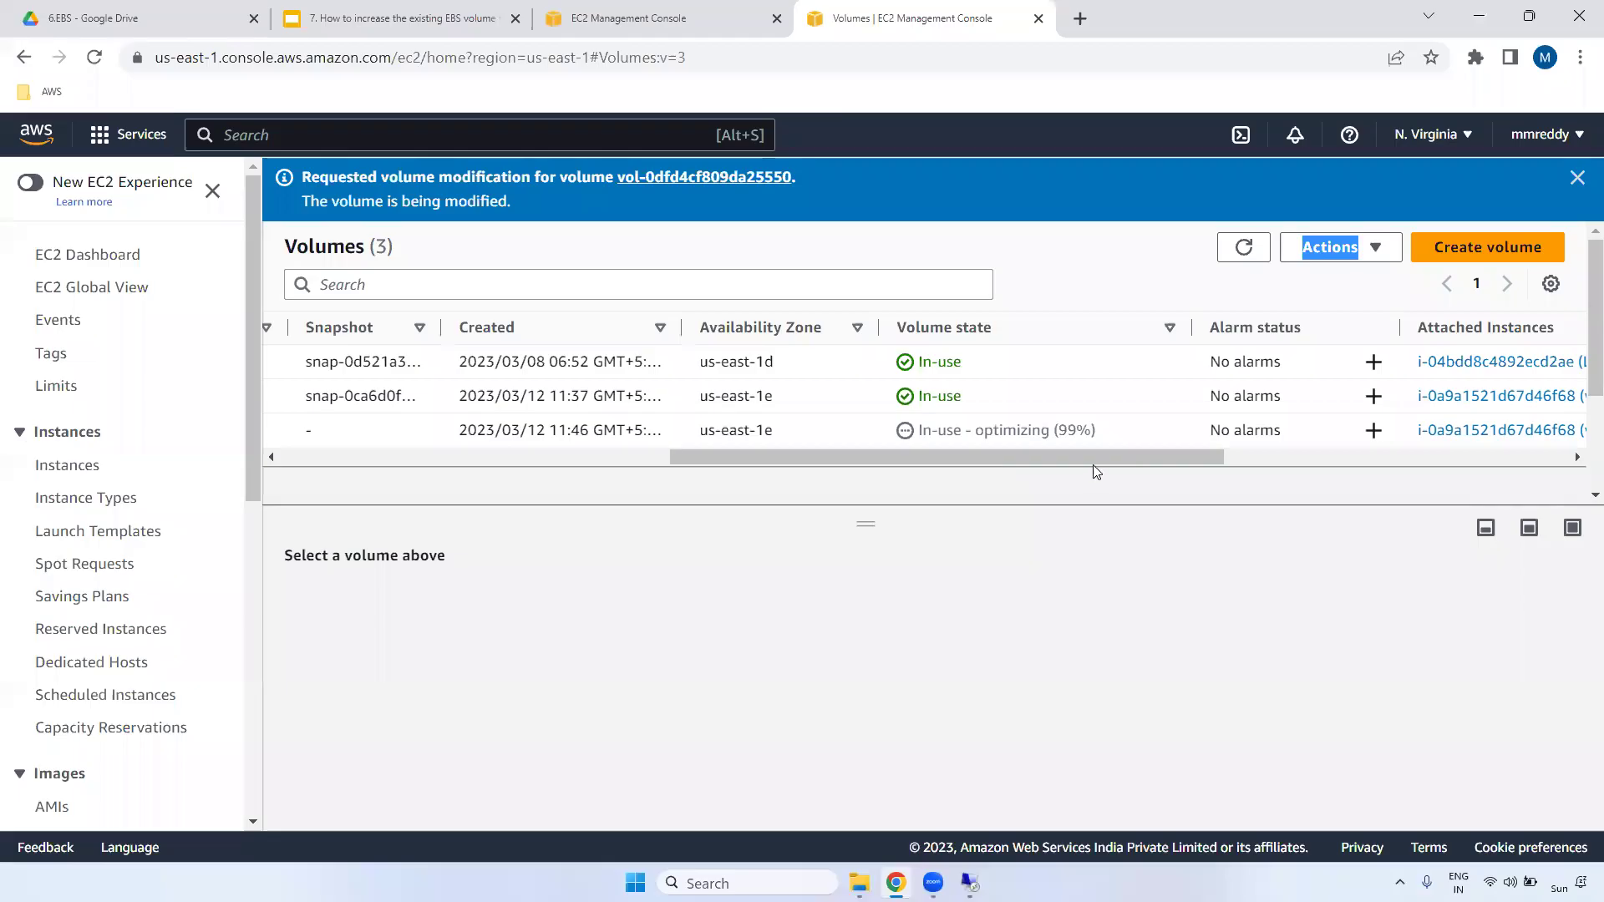
pyautogui.click(1247, 248)
pyautogui.click(1256, 245)
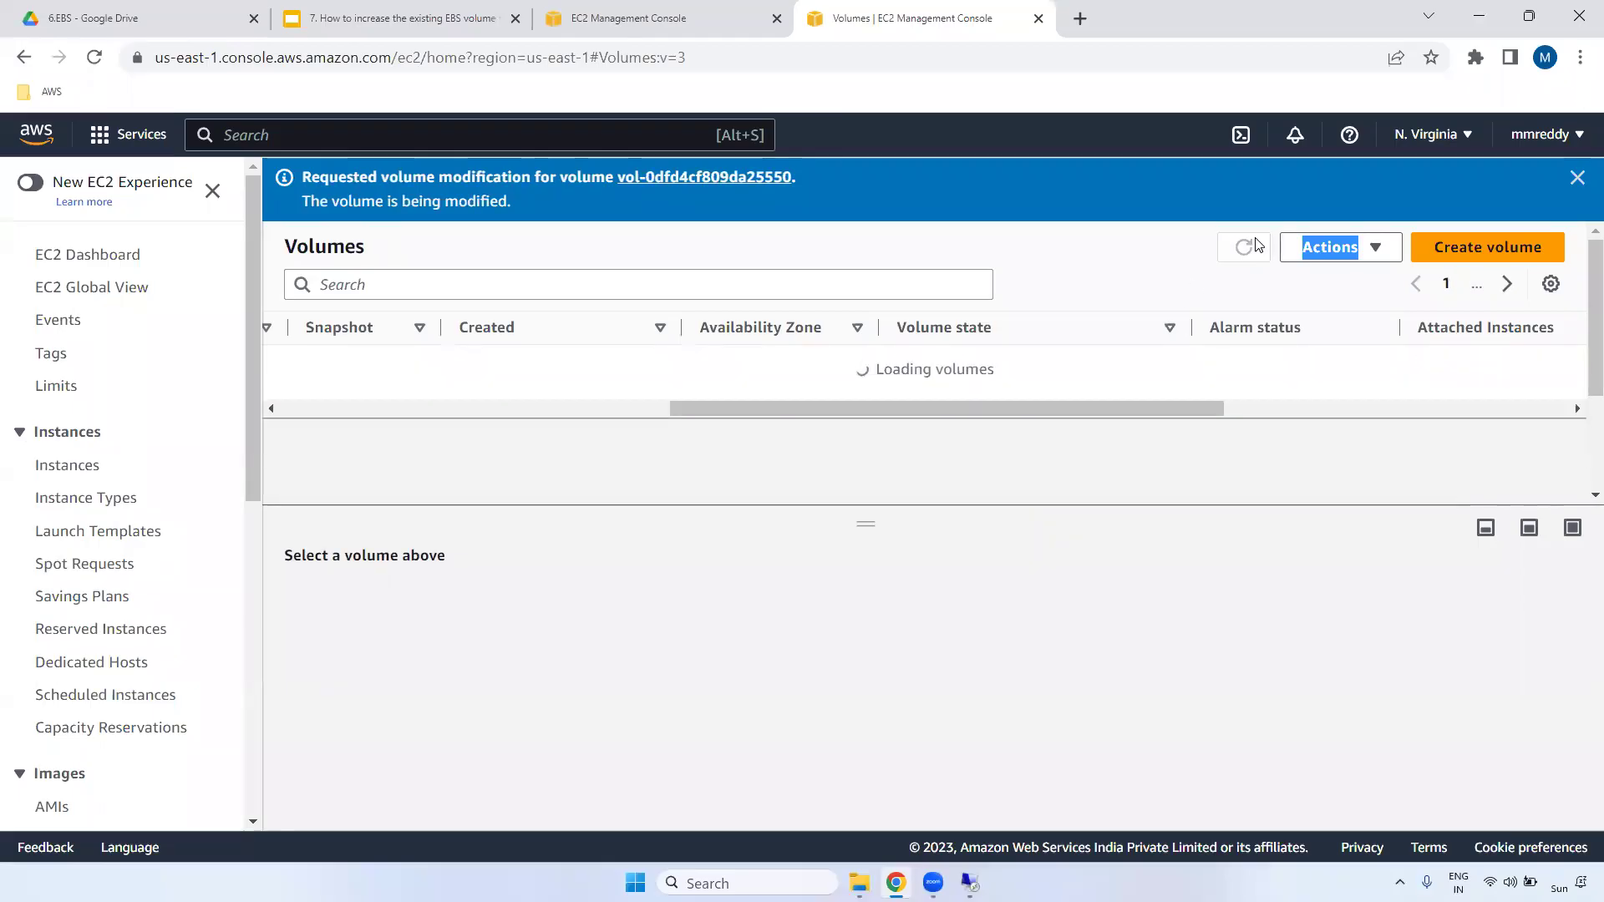
pyautogui.click(1256, 245)
pyautogui.click(1244, 247)
pyautogui.hotkey('alt', 'Tab')
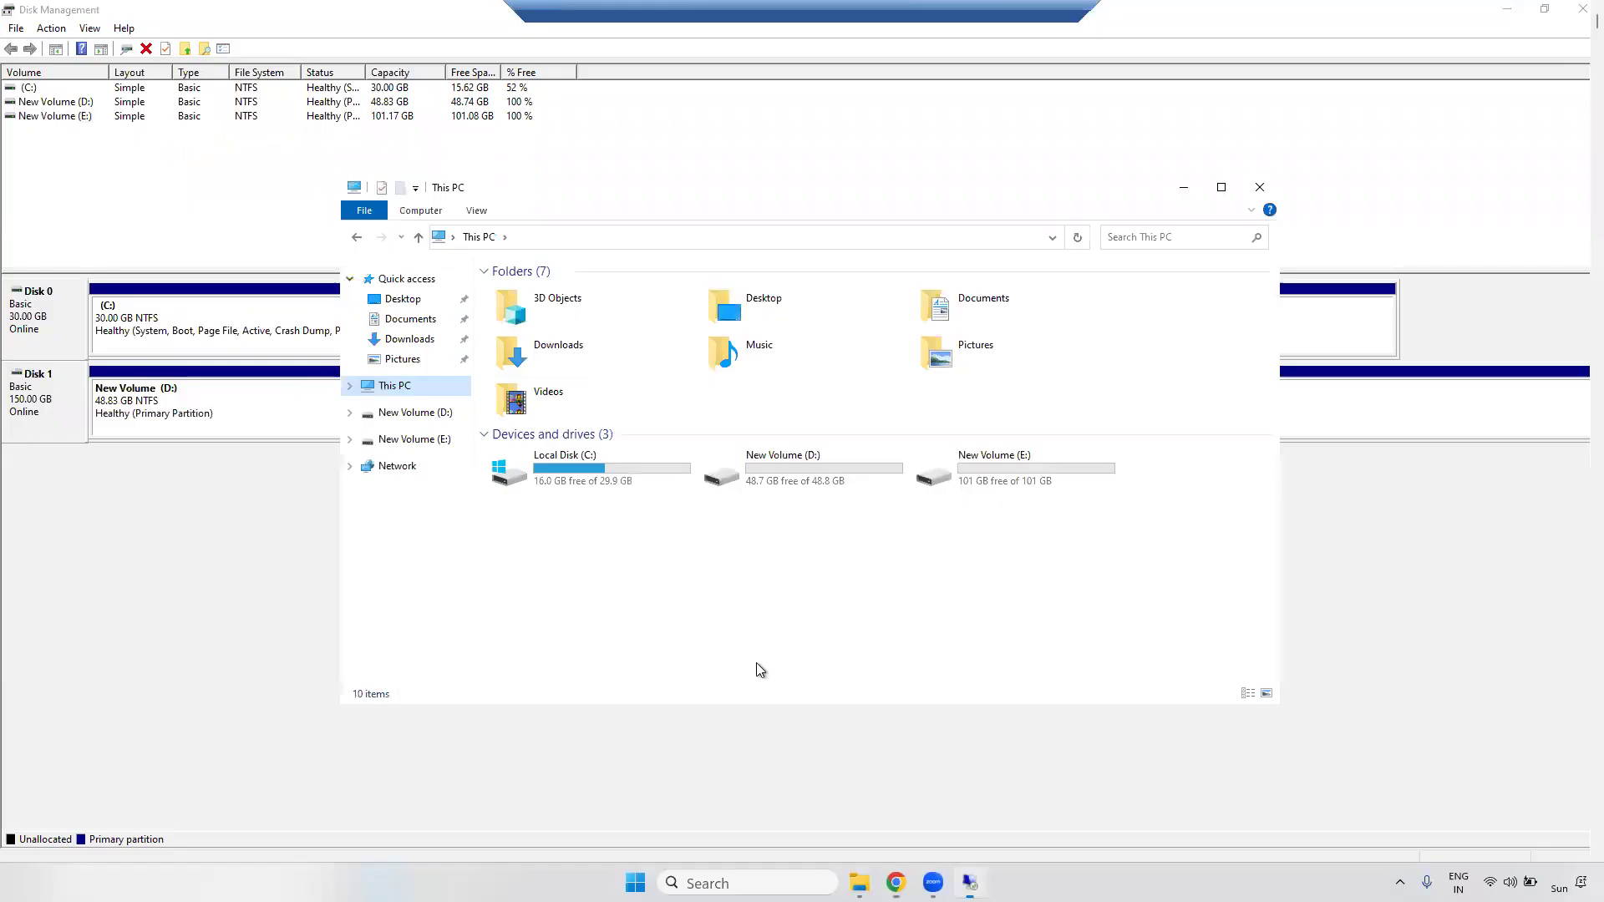
# - Open and explore the E: volume from Disk Management to view its contents, closing the File Explorer windows
pyautogui.click(1259, 192)
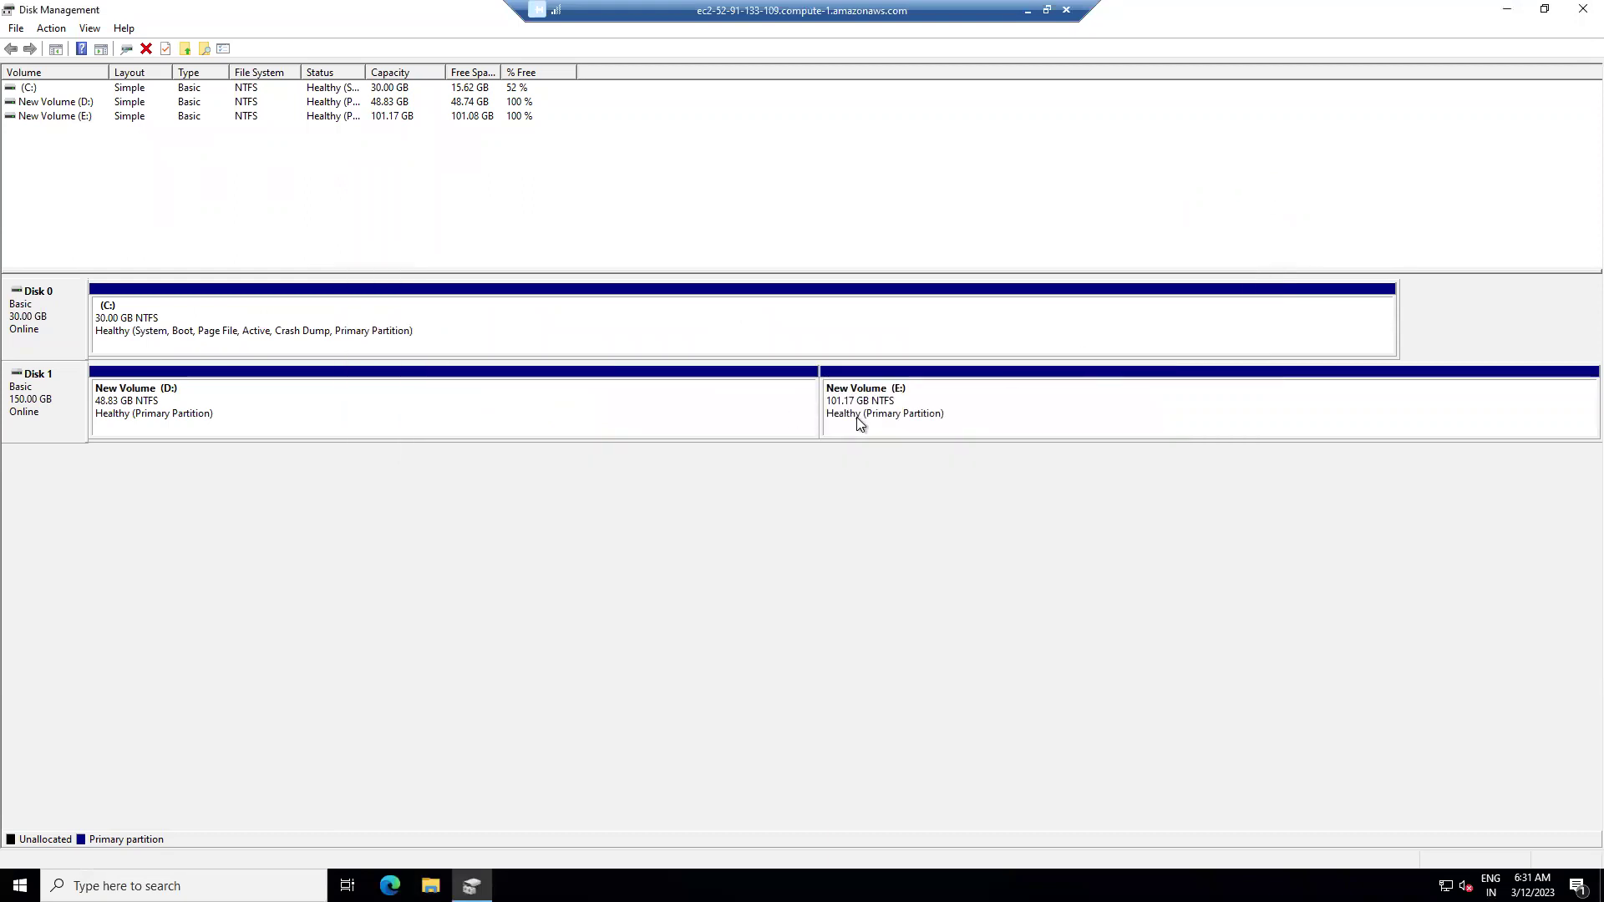
pyautogui.rightClick(895, 404)
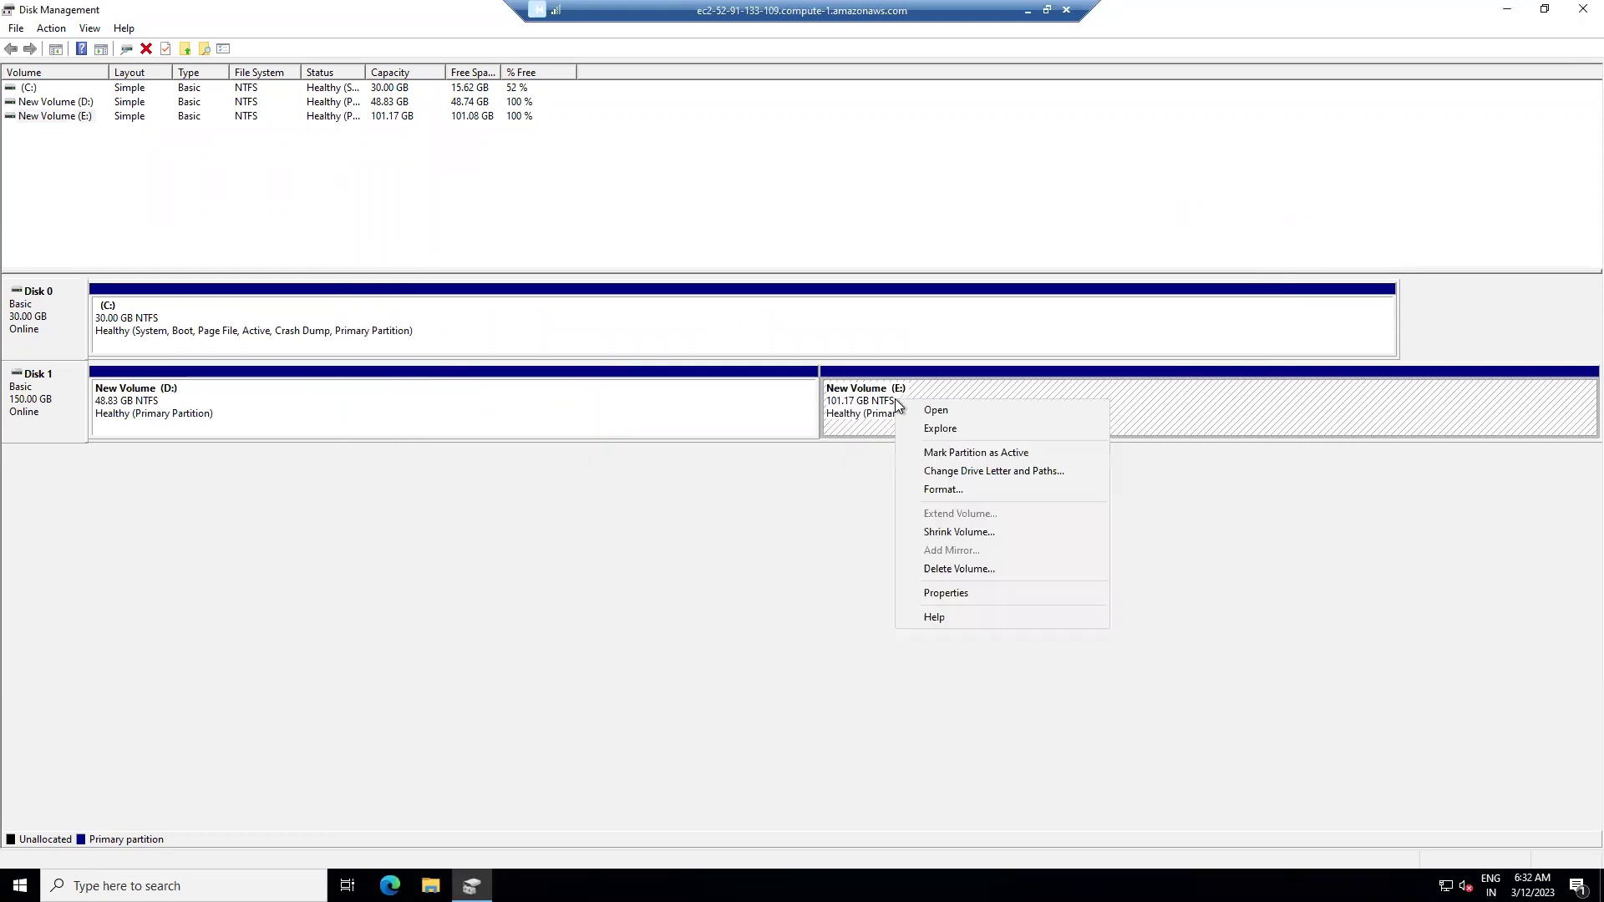
pyautogui.click(944, 412)
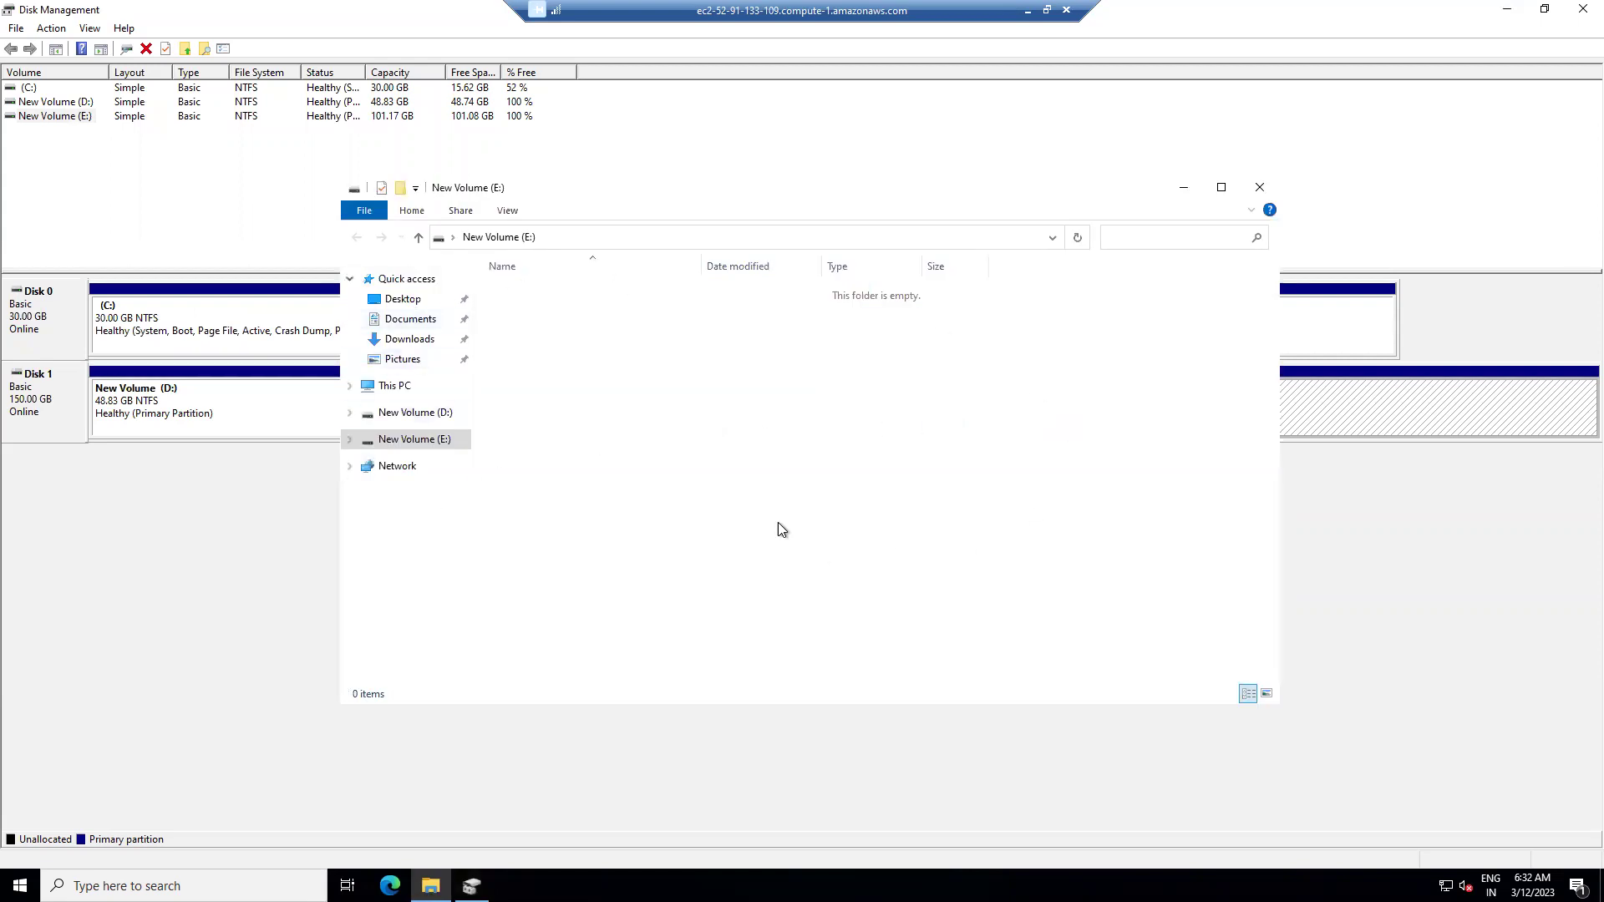
pyautogui.click(1262, 192)
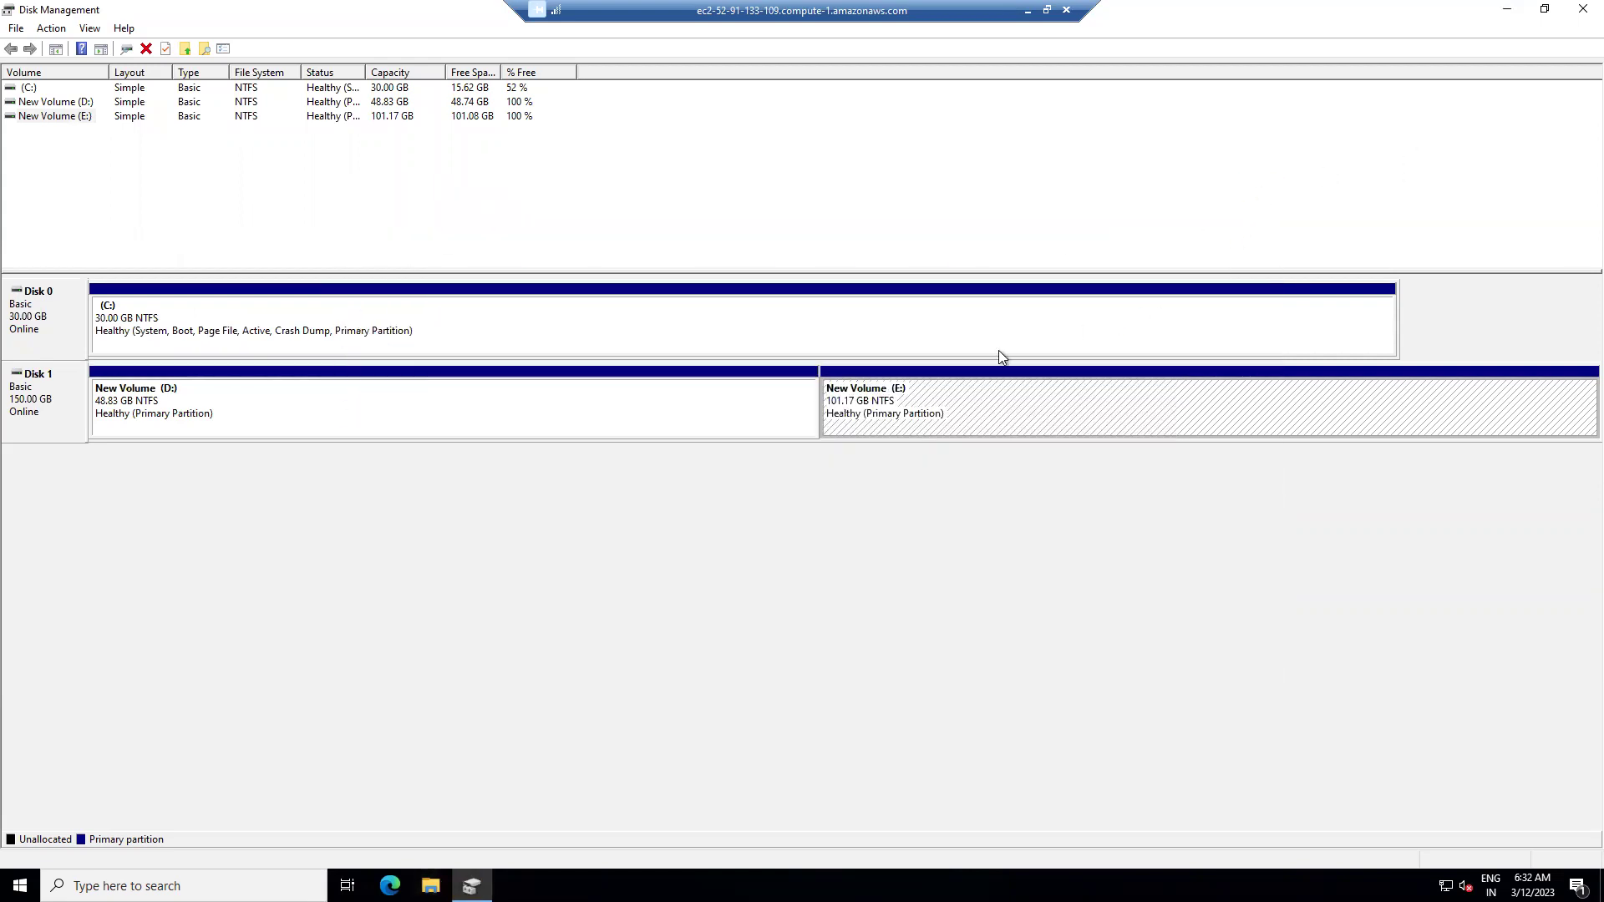
pyautogui.rightClick(896, 396)
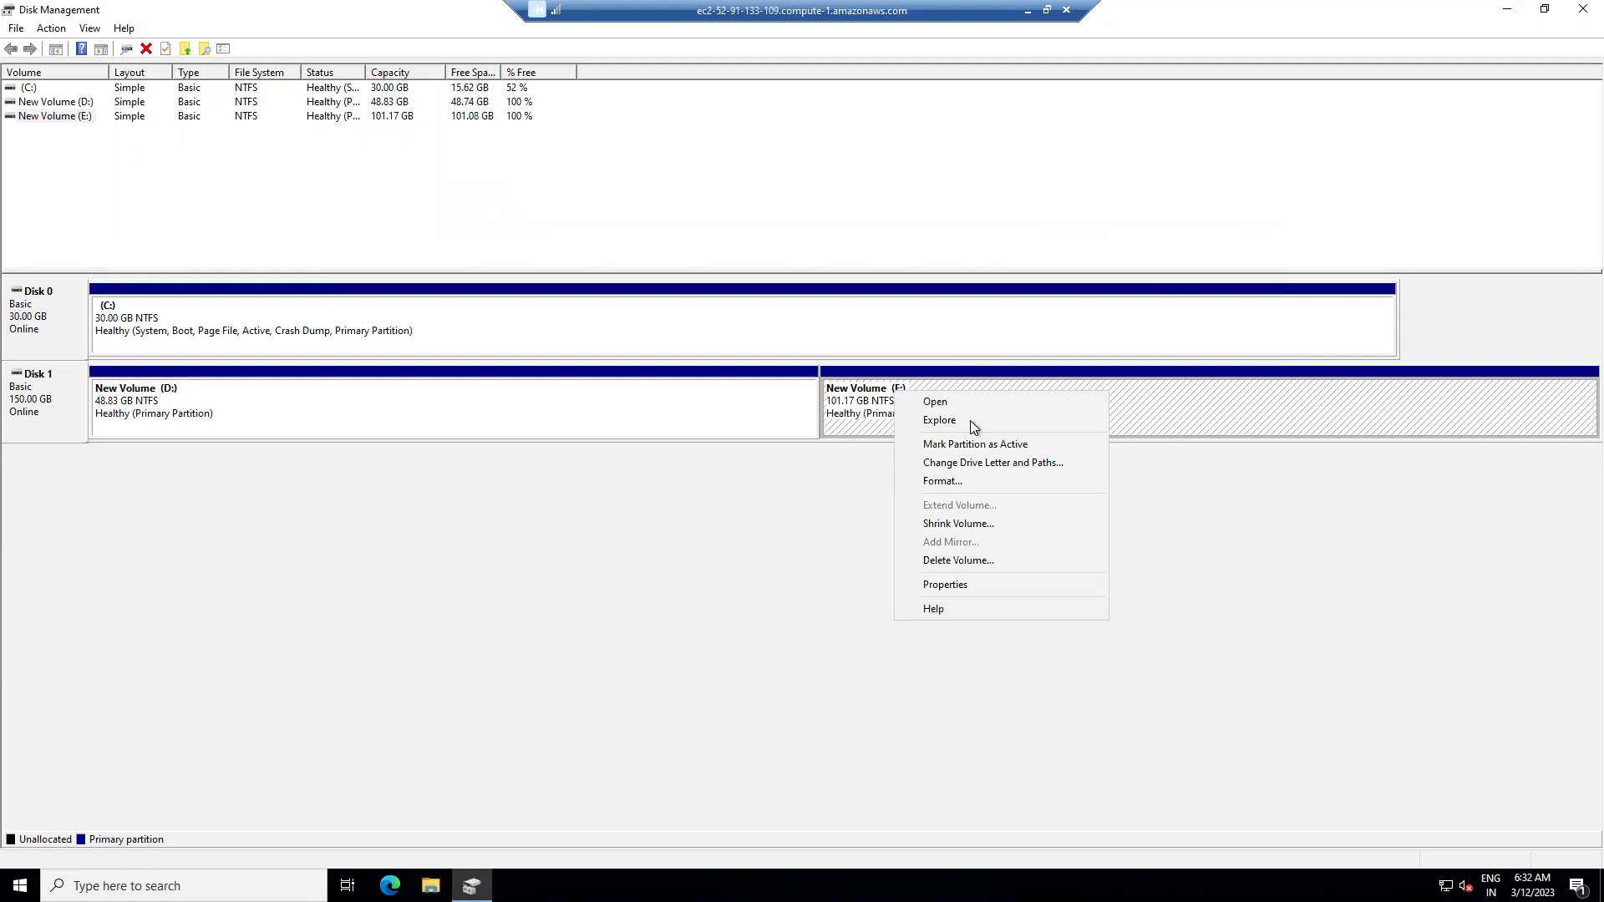
pyautogui.click(991, 419)
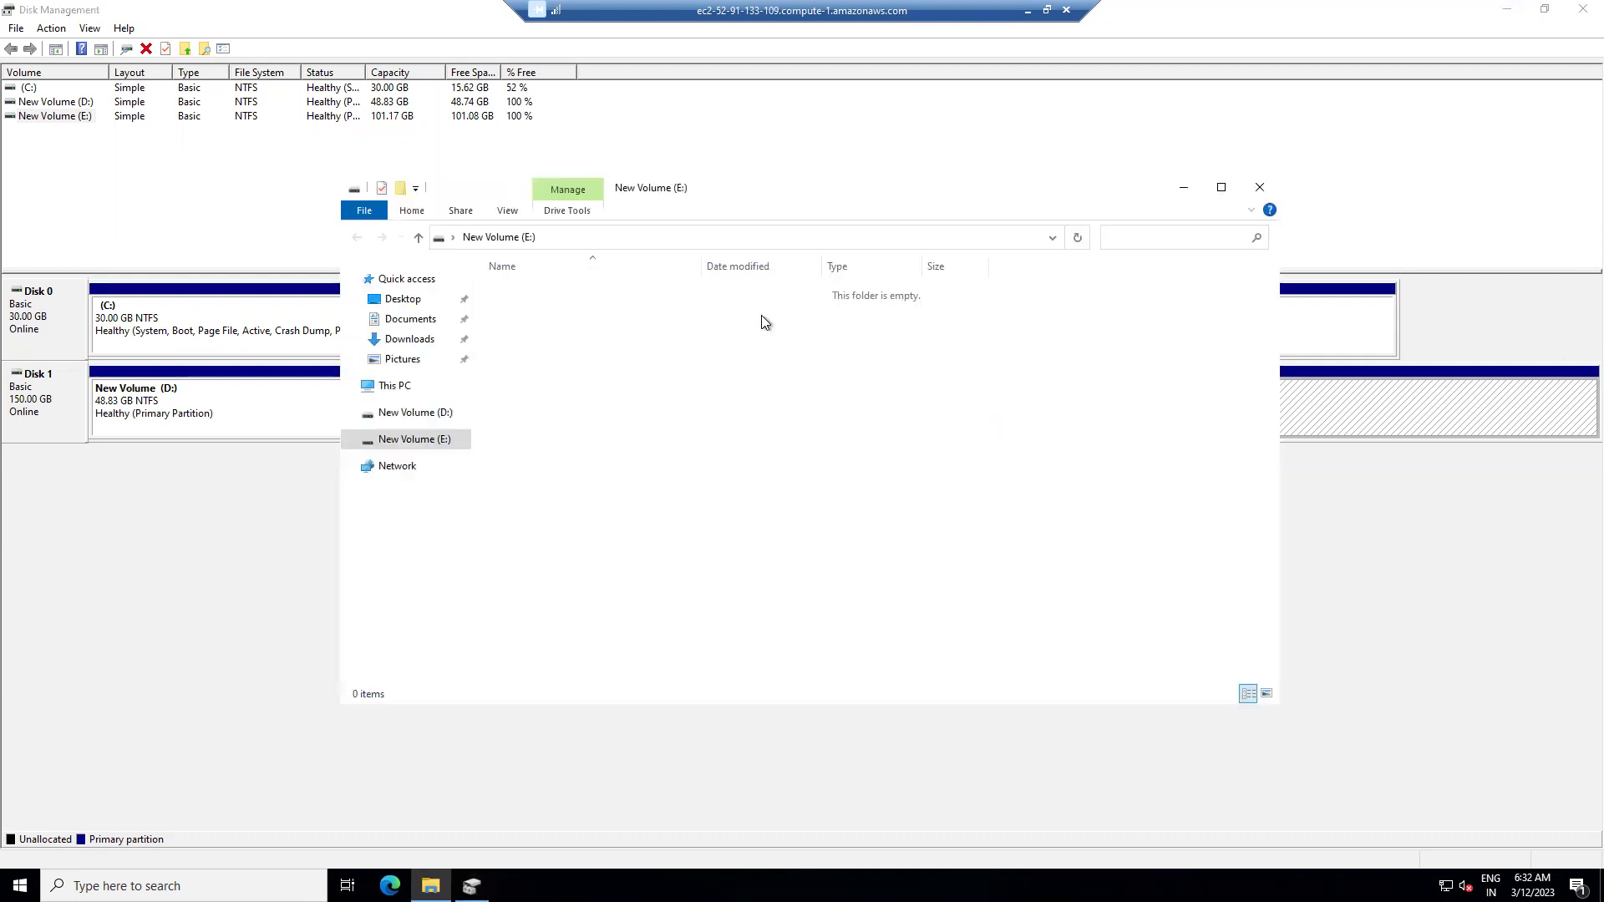
pyautogui.click(1260, 189)
# - Change the drive letter of the E: volume to F and accept the warning about programs relying on drive letters
pyautogui.rightClick(955, 399)
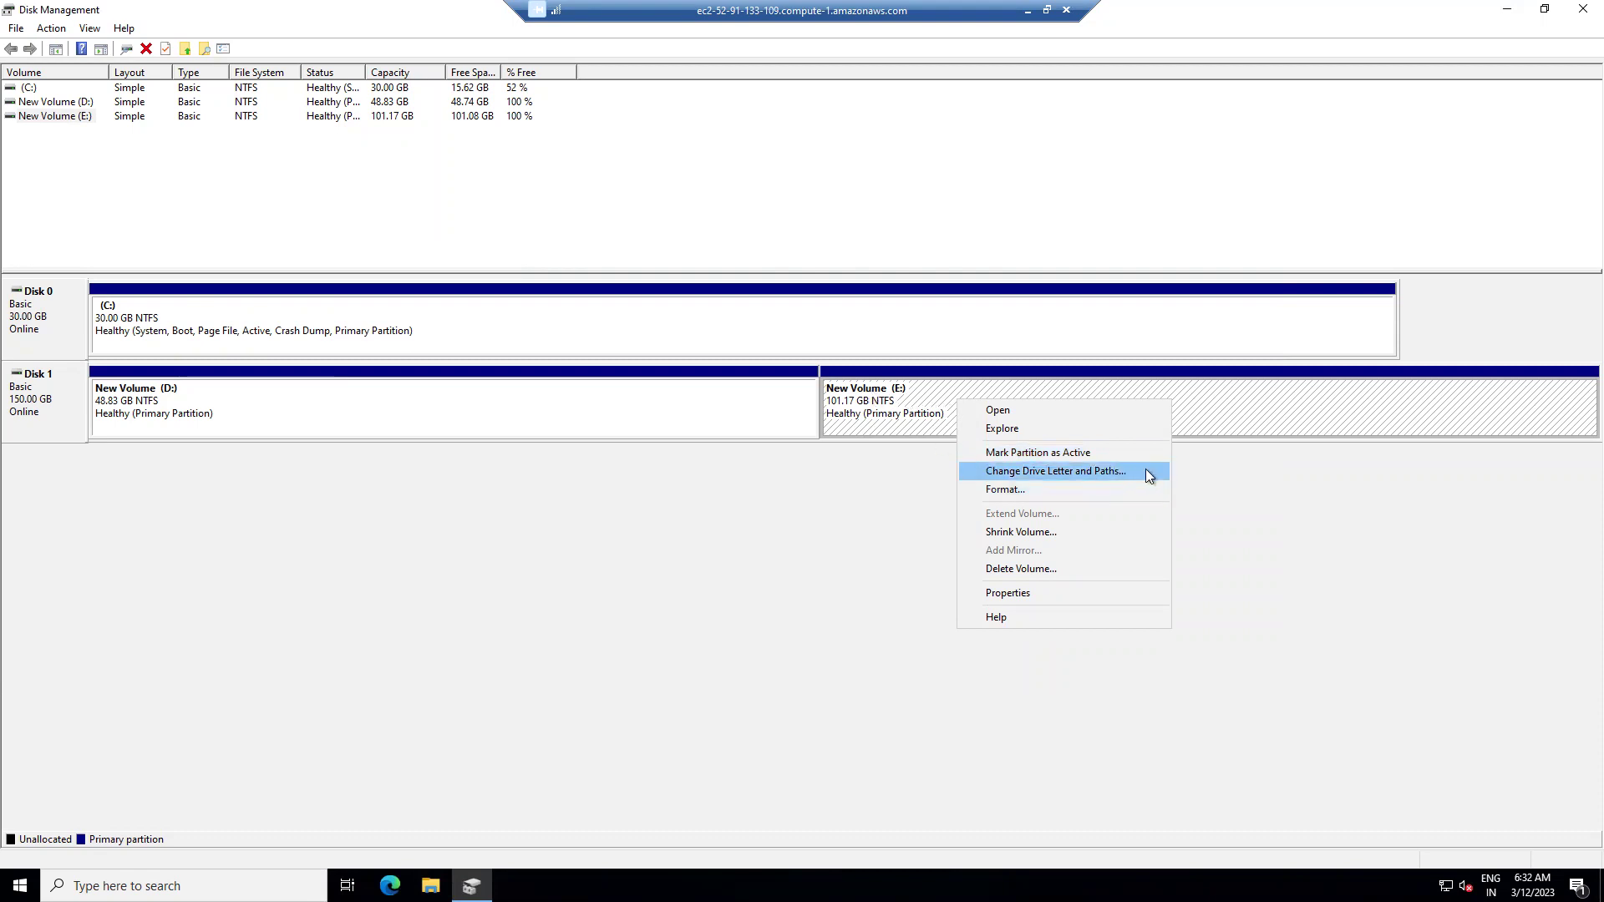
pyautogui.click(1118, 473)
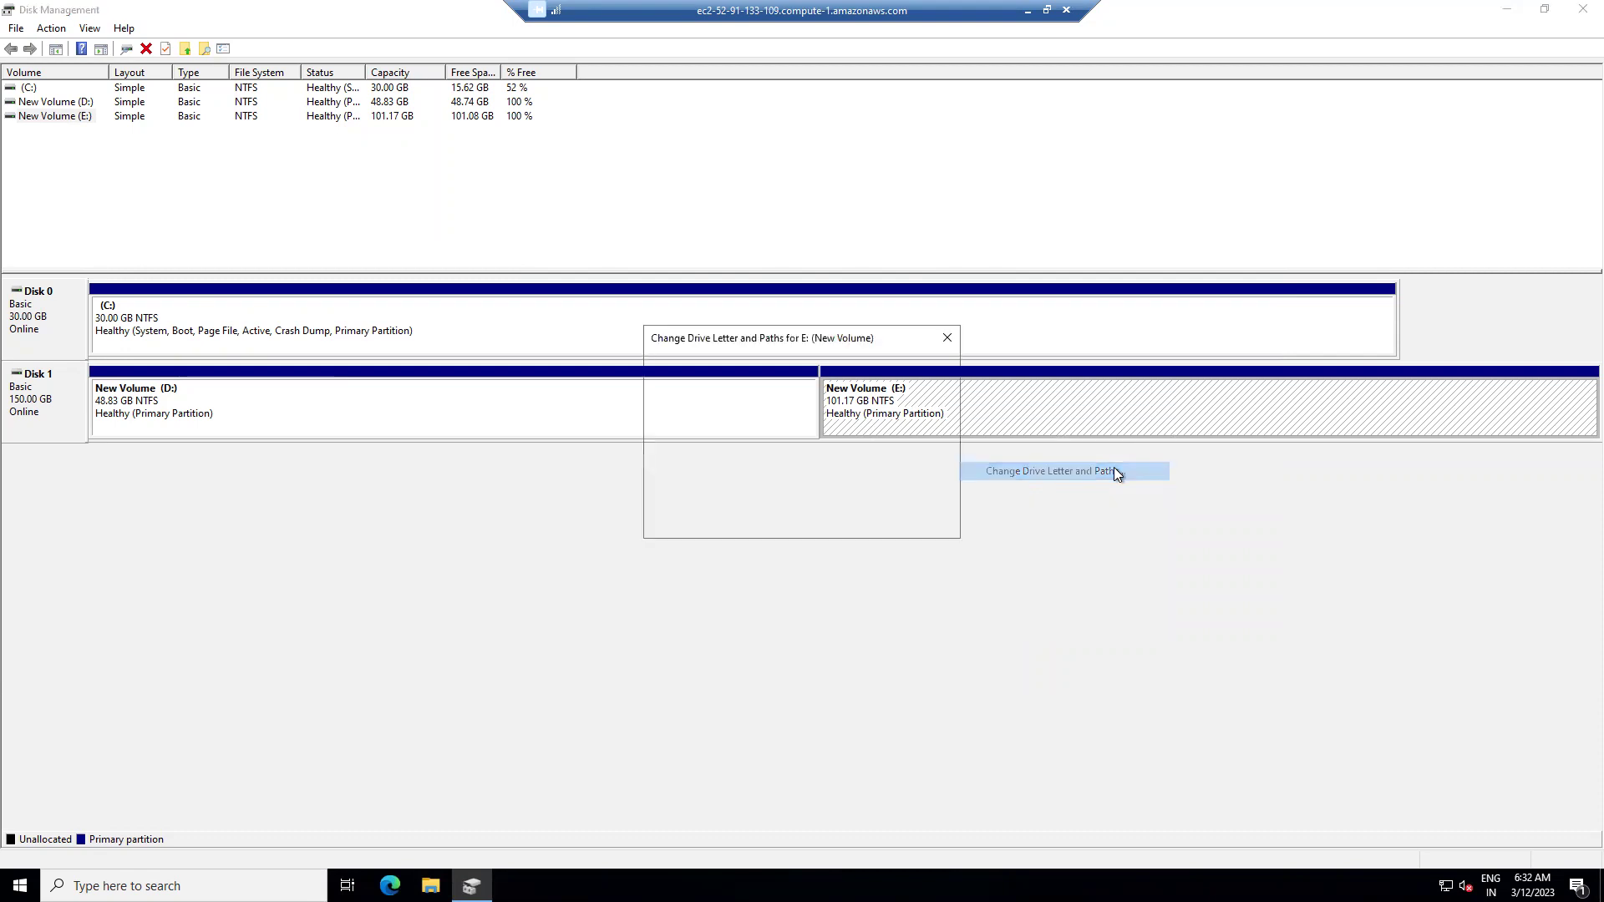
pyautogui.click(740, 487)
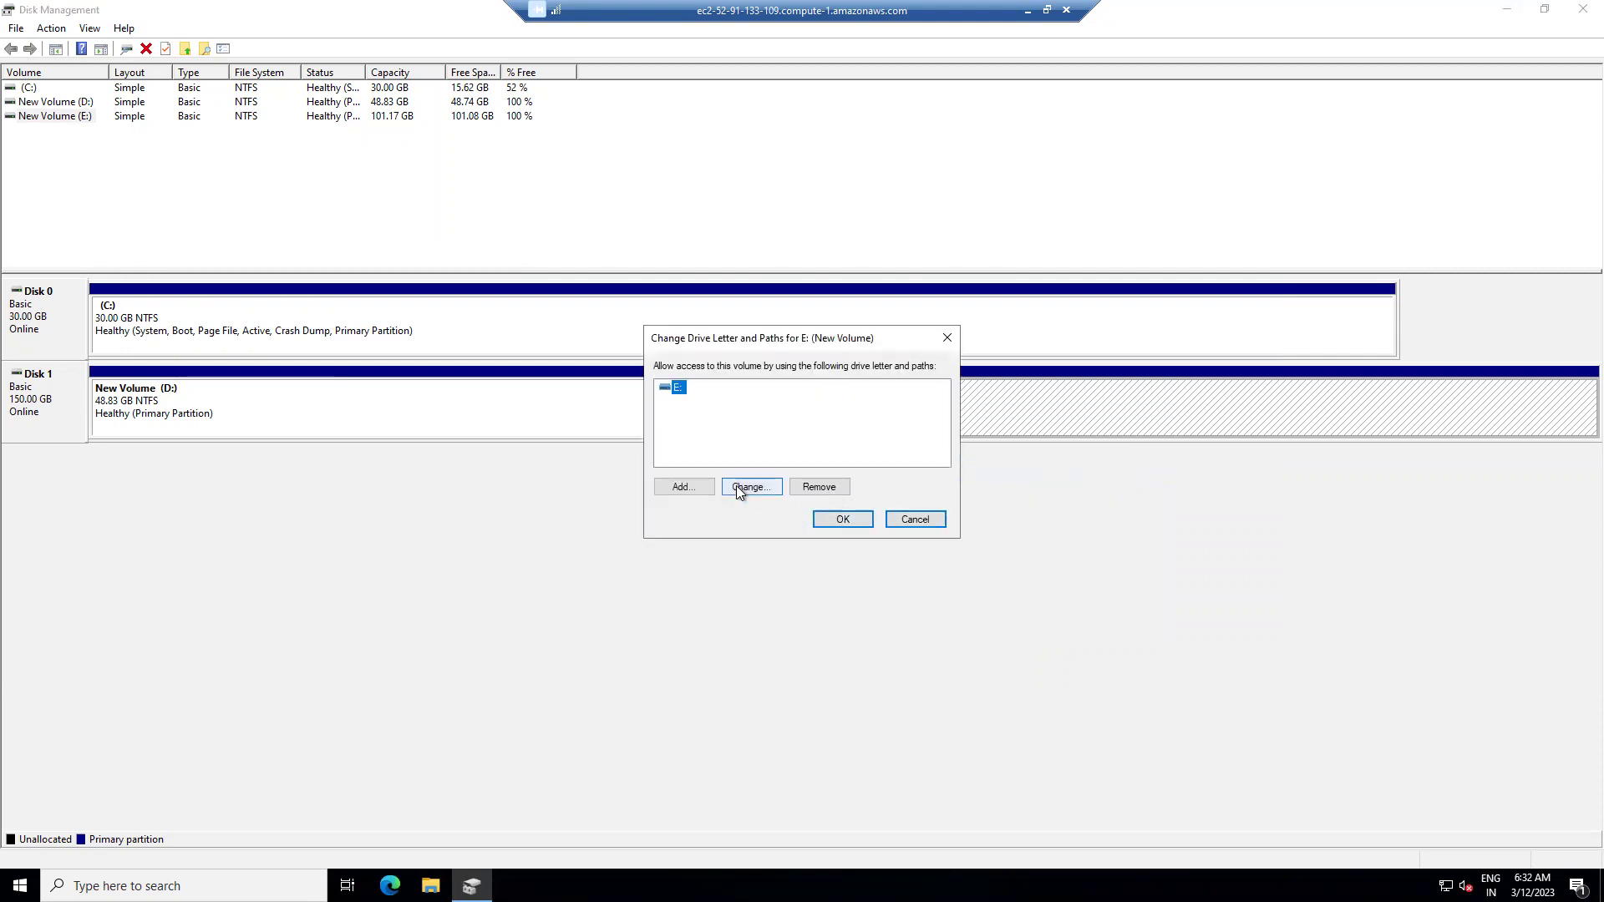
pyautogui.click(937, 413)
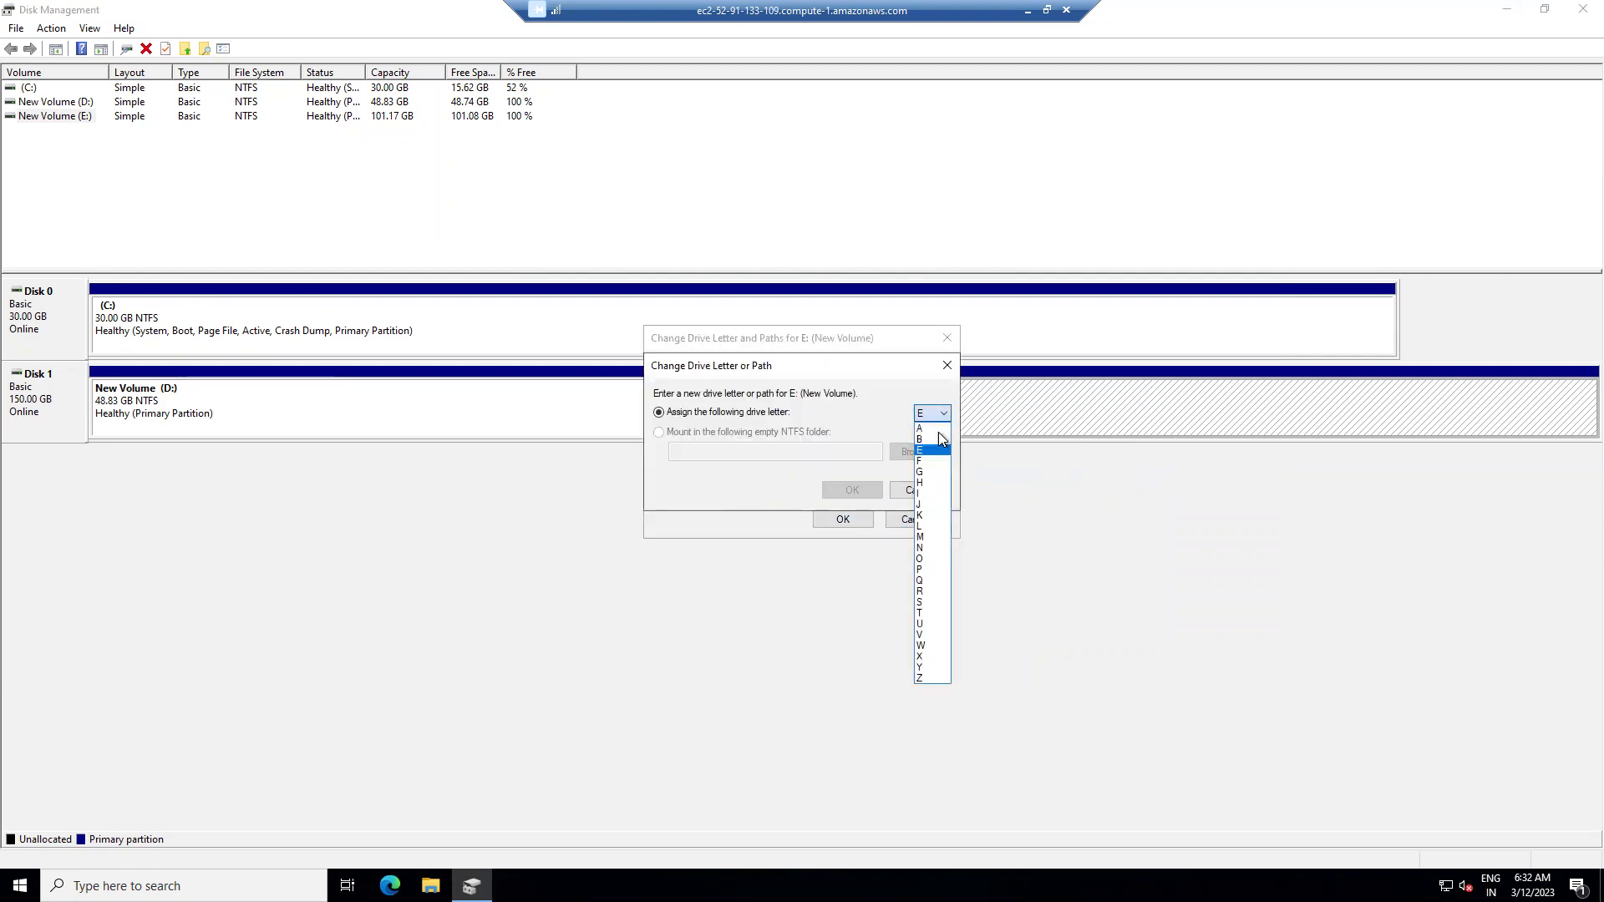
pyautogui.click(929, 460)
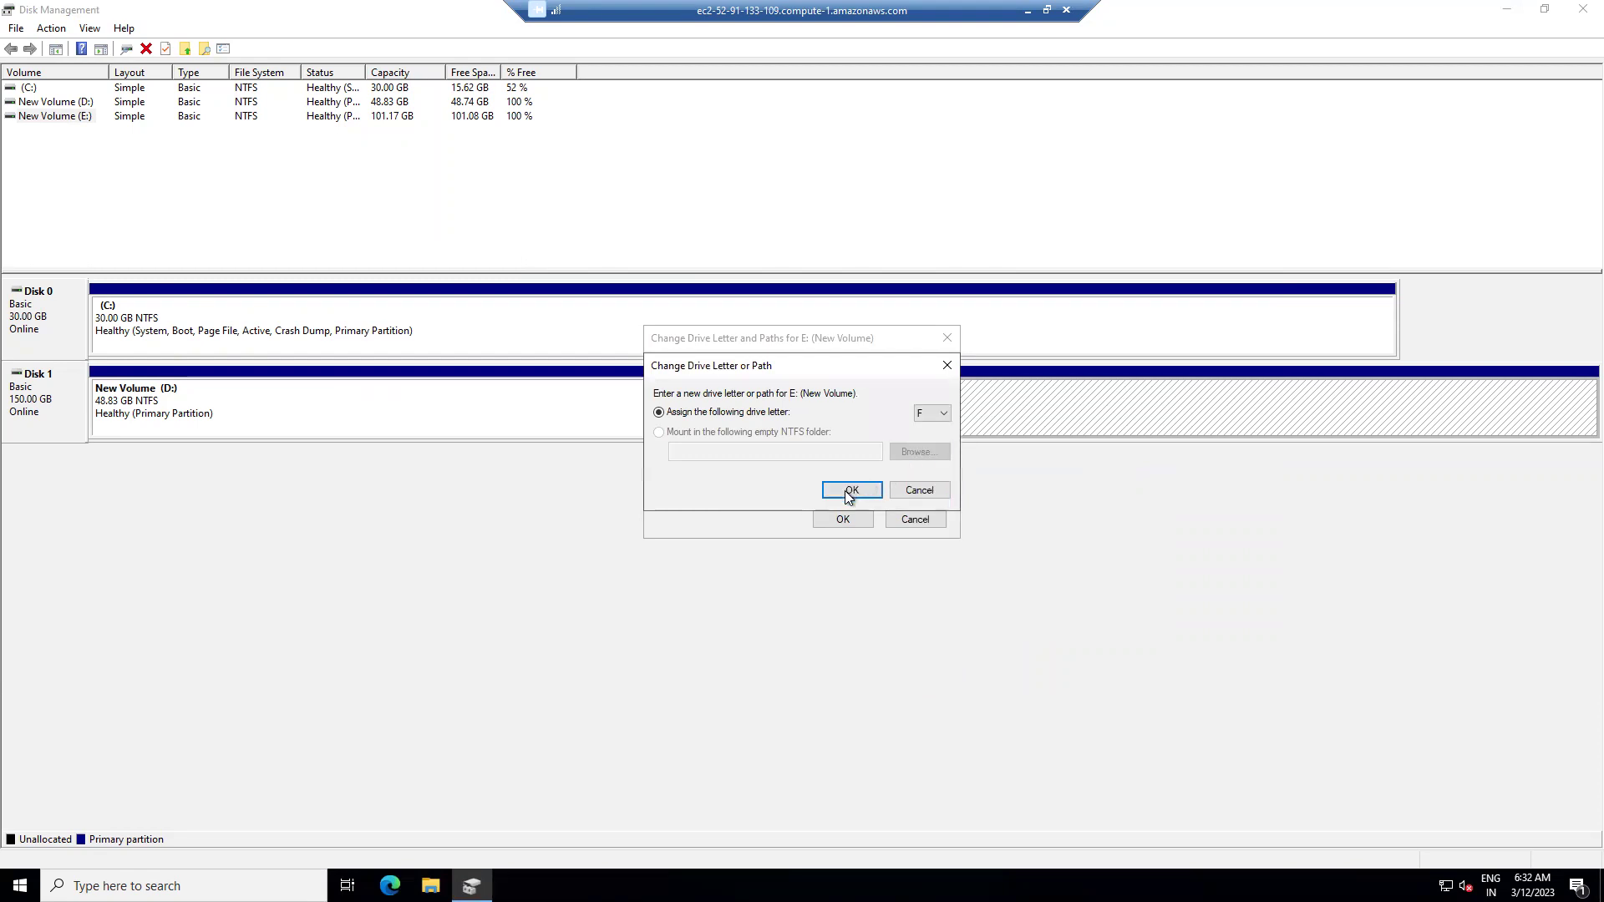
pyautogui.click(849, 491)
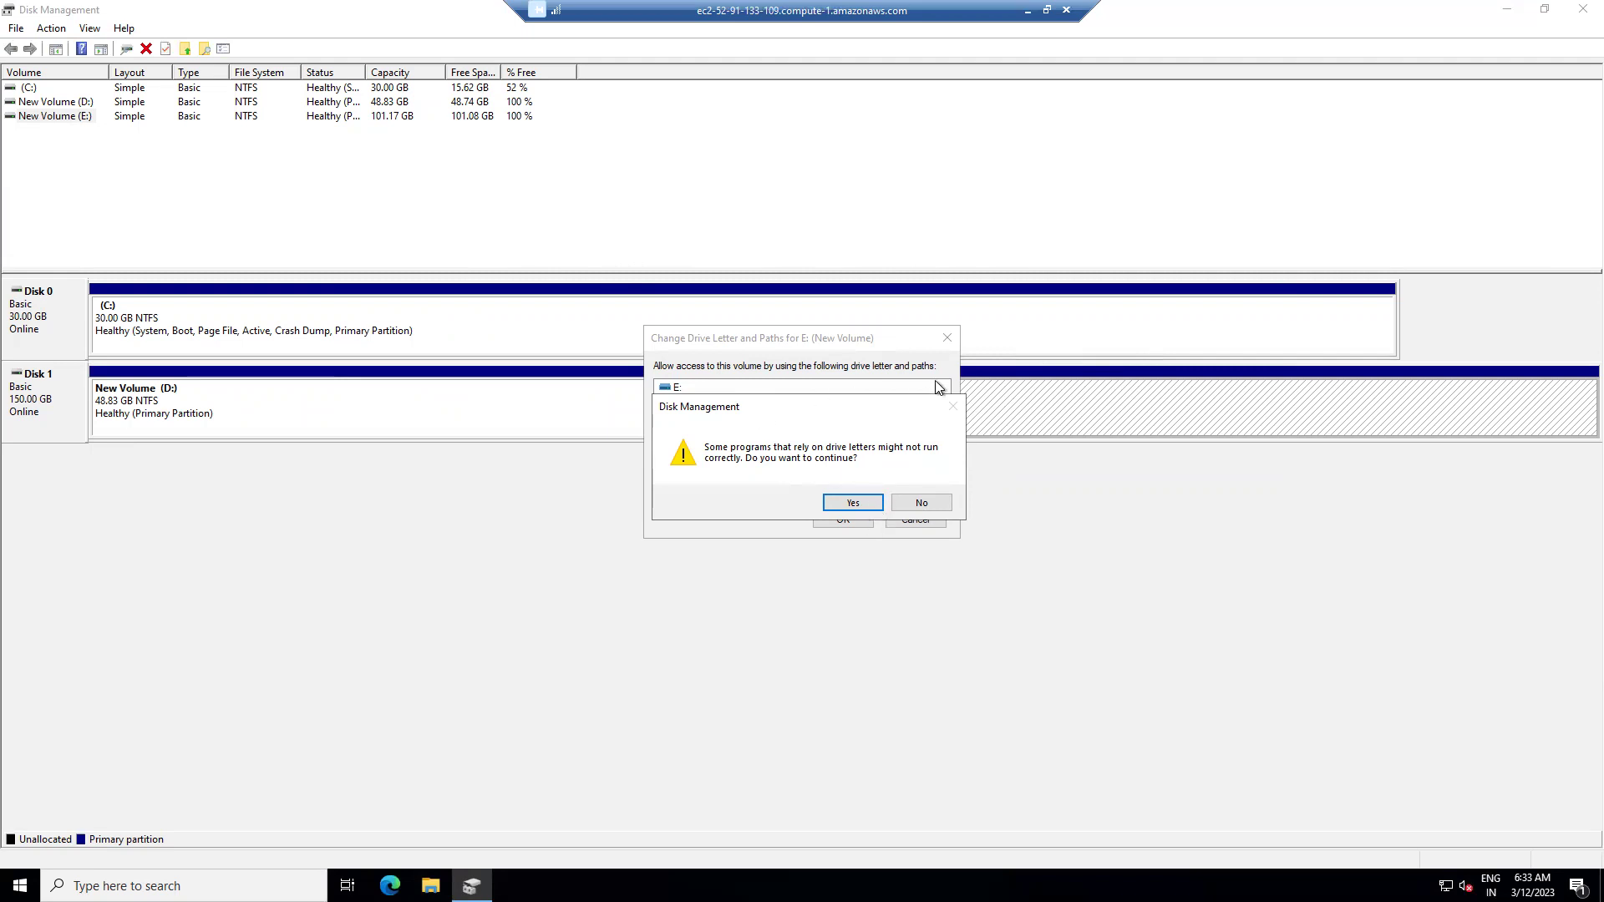
pyautogui.click(846, 502)
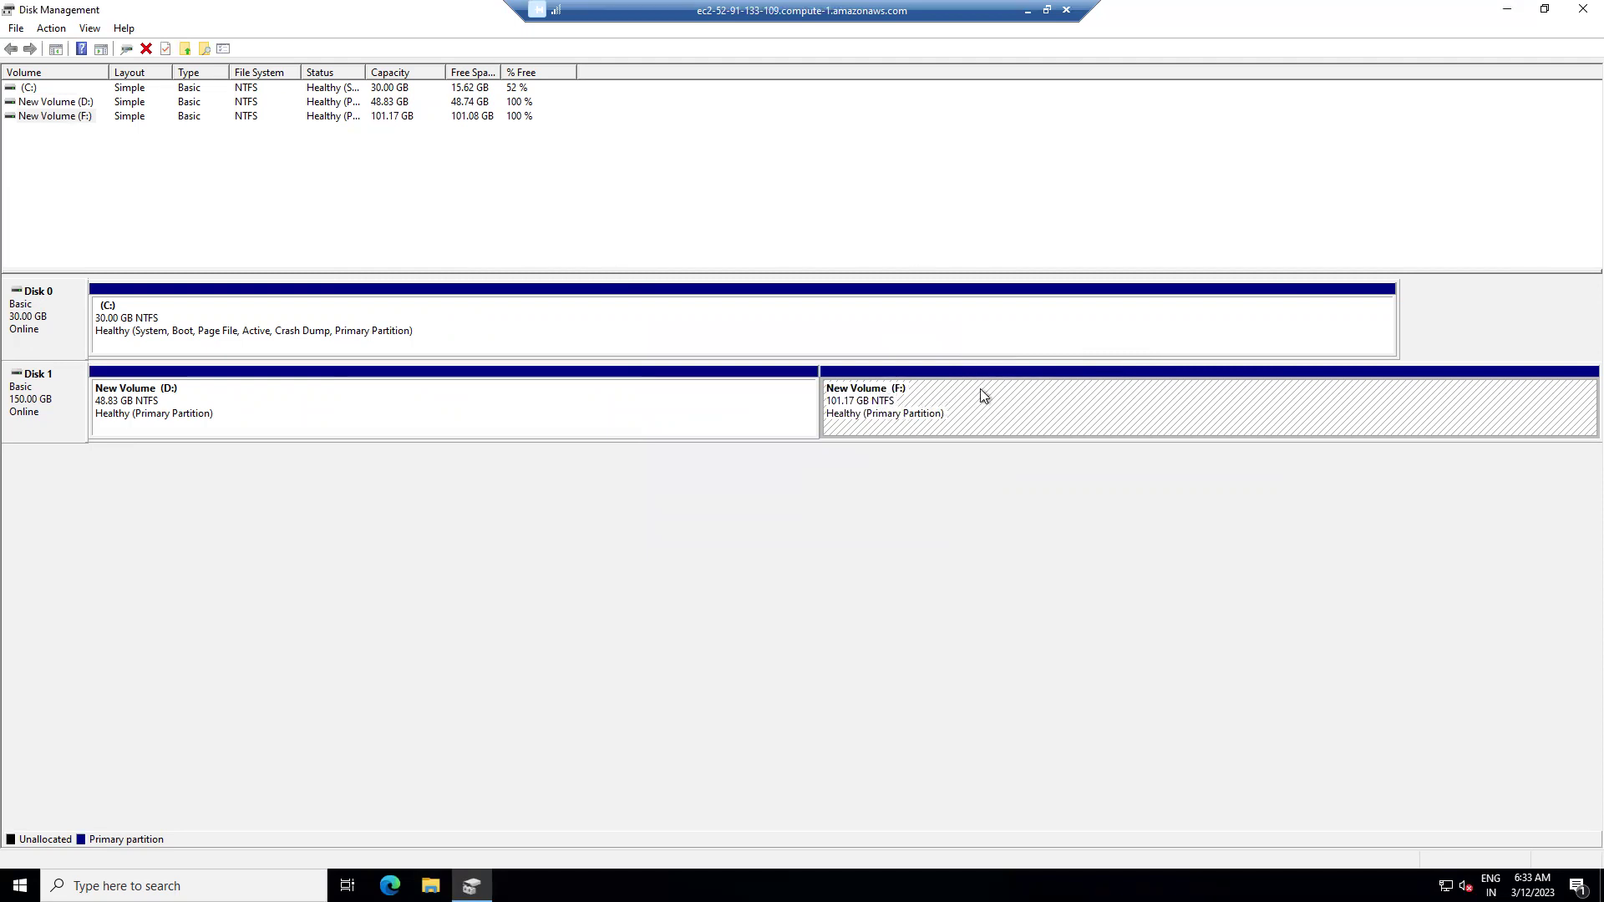
# - Open the F: volume in File Explorer and create a new folder in it, keeping the default name
pyautogui.rightClick(878, 425)
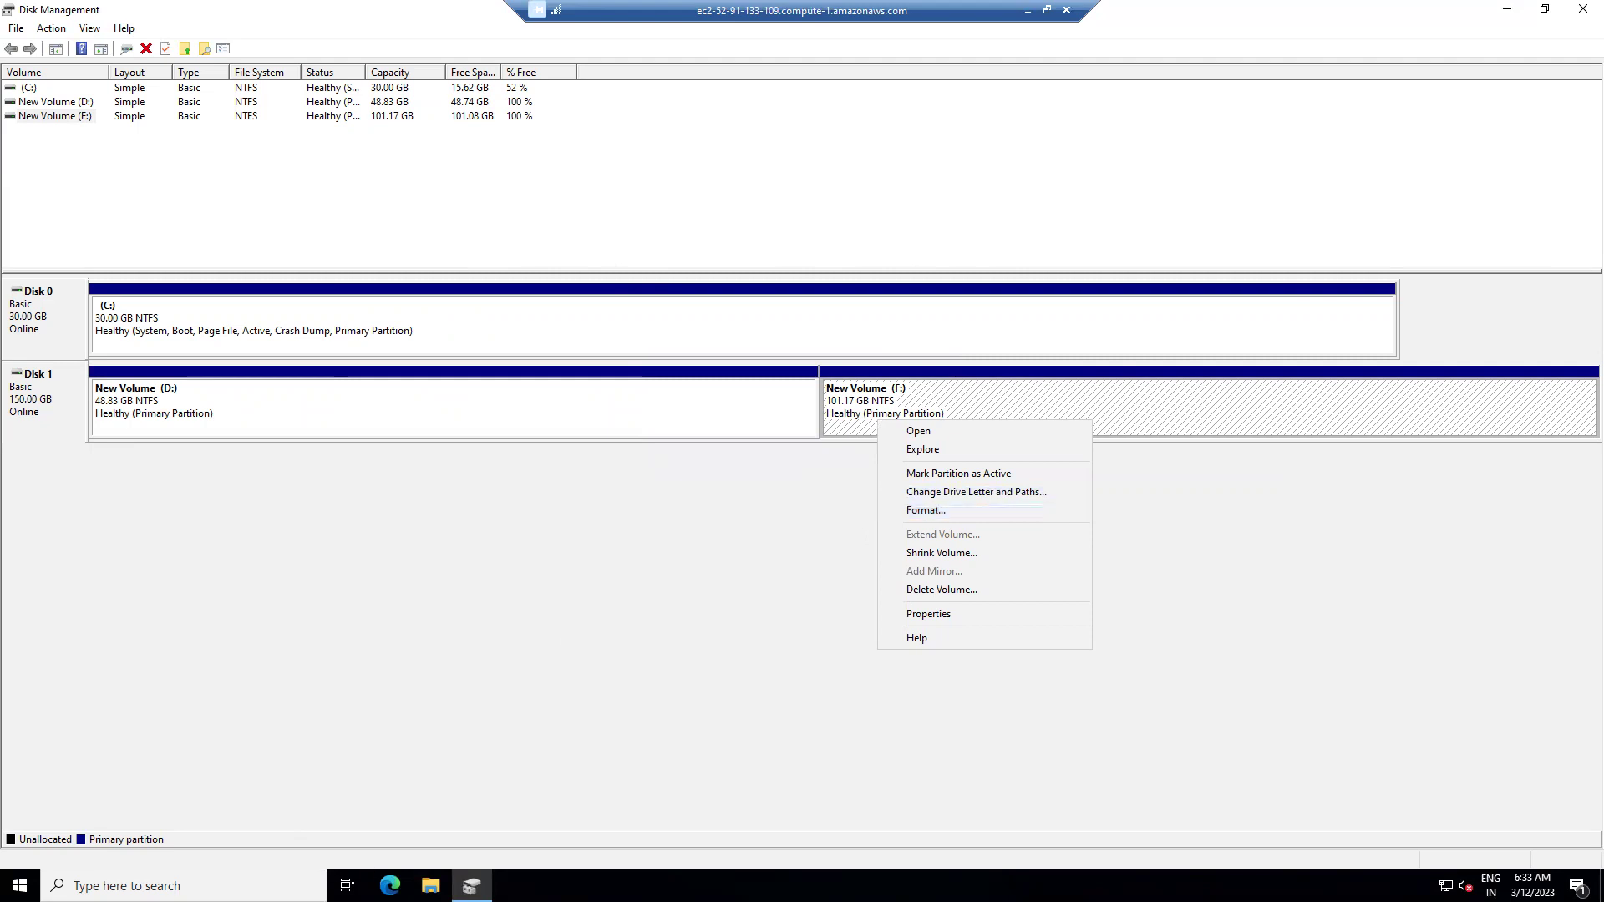
pyautogui.click(430, 886)
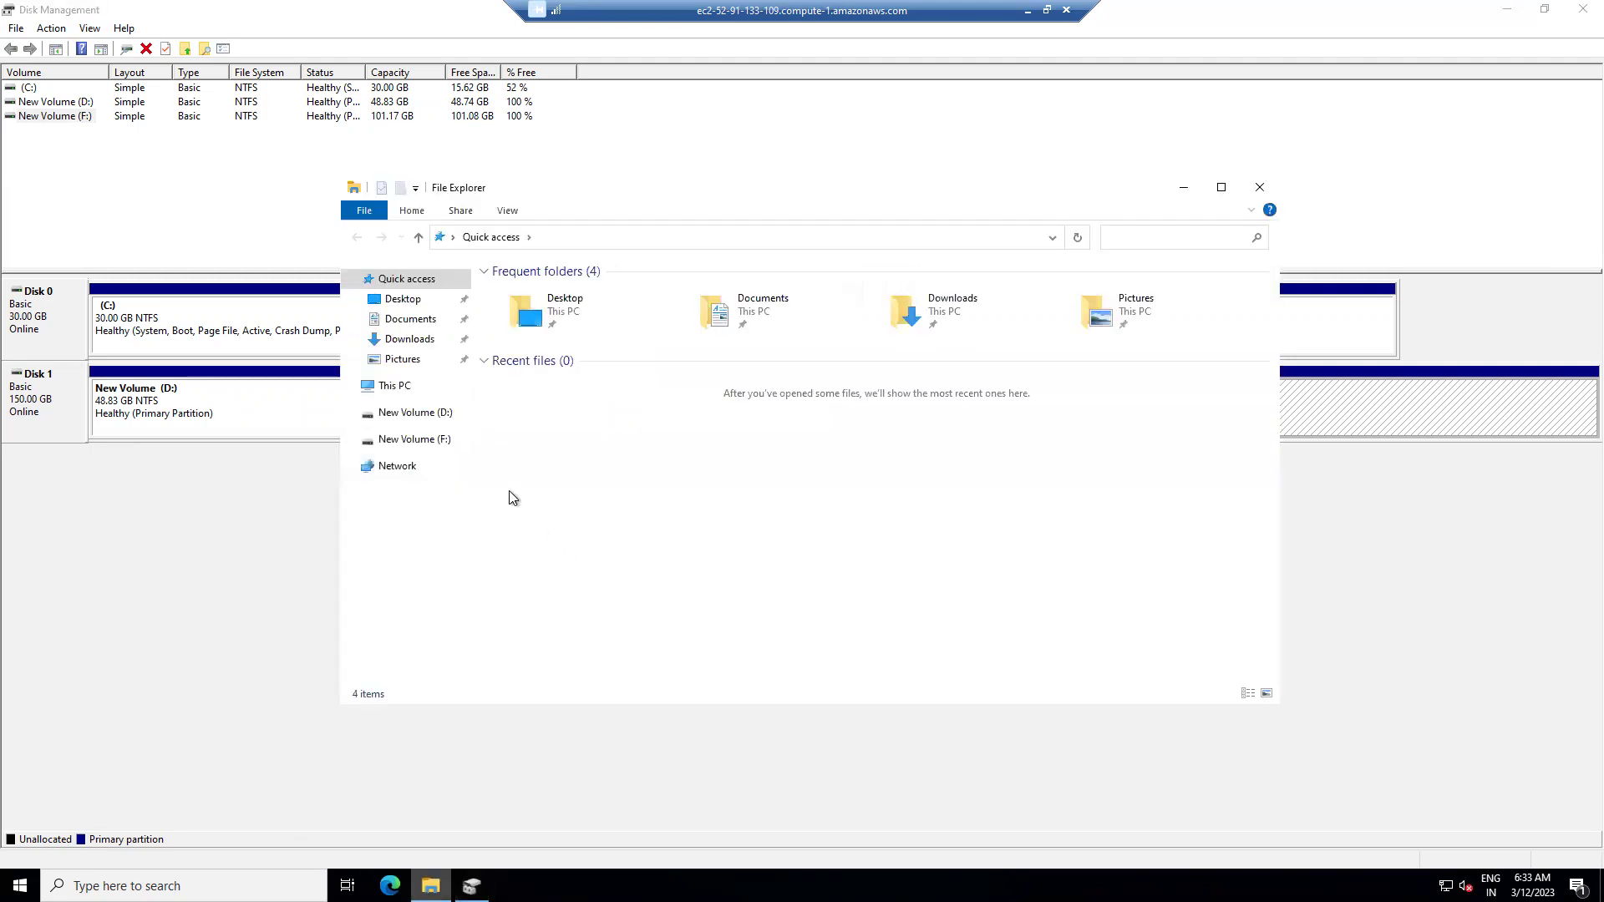
pyautogui.click(426, 443)
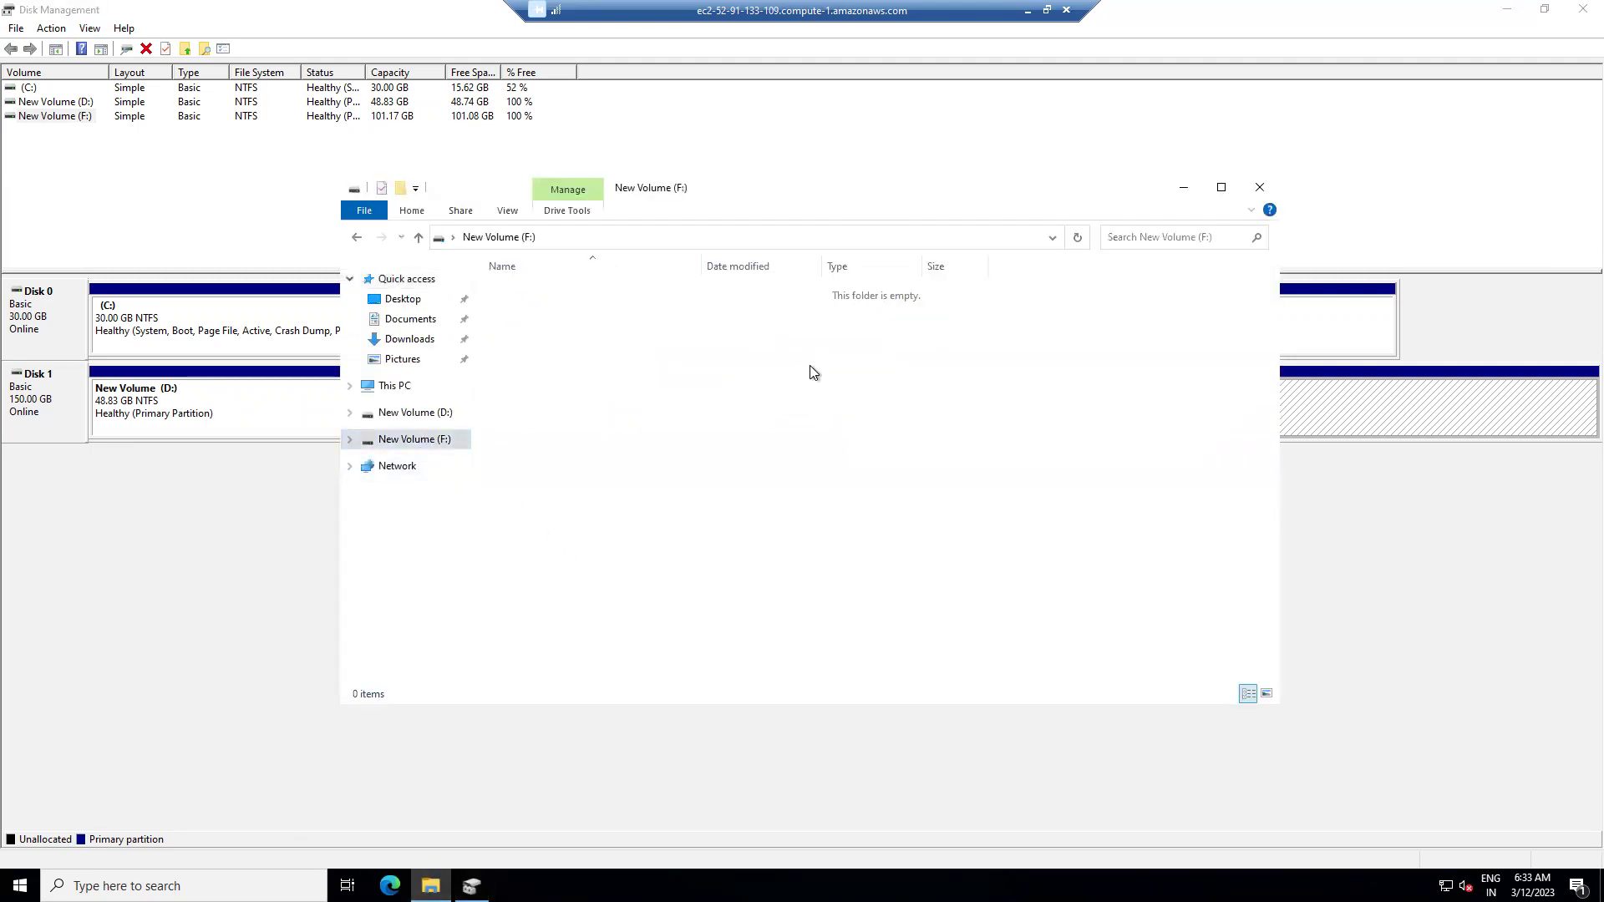
pyautogui.rightClick(810, 365)
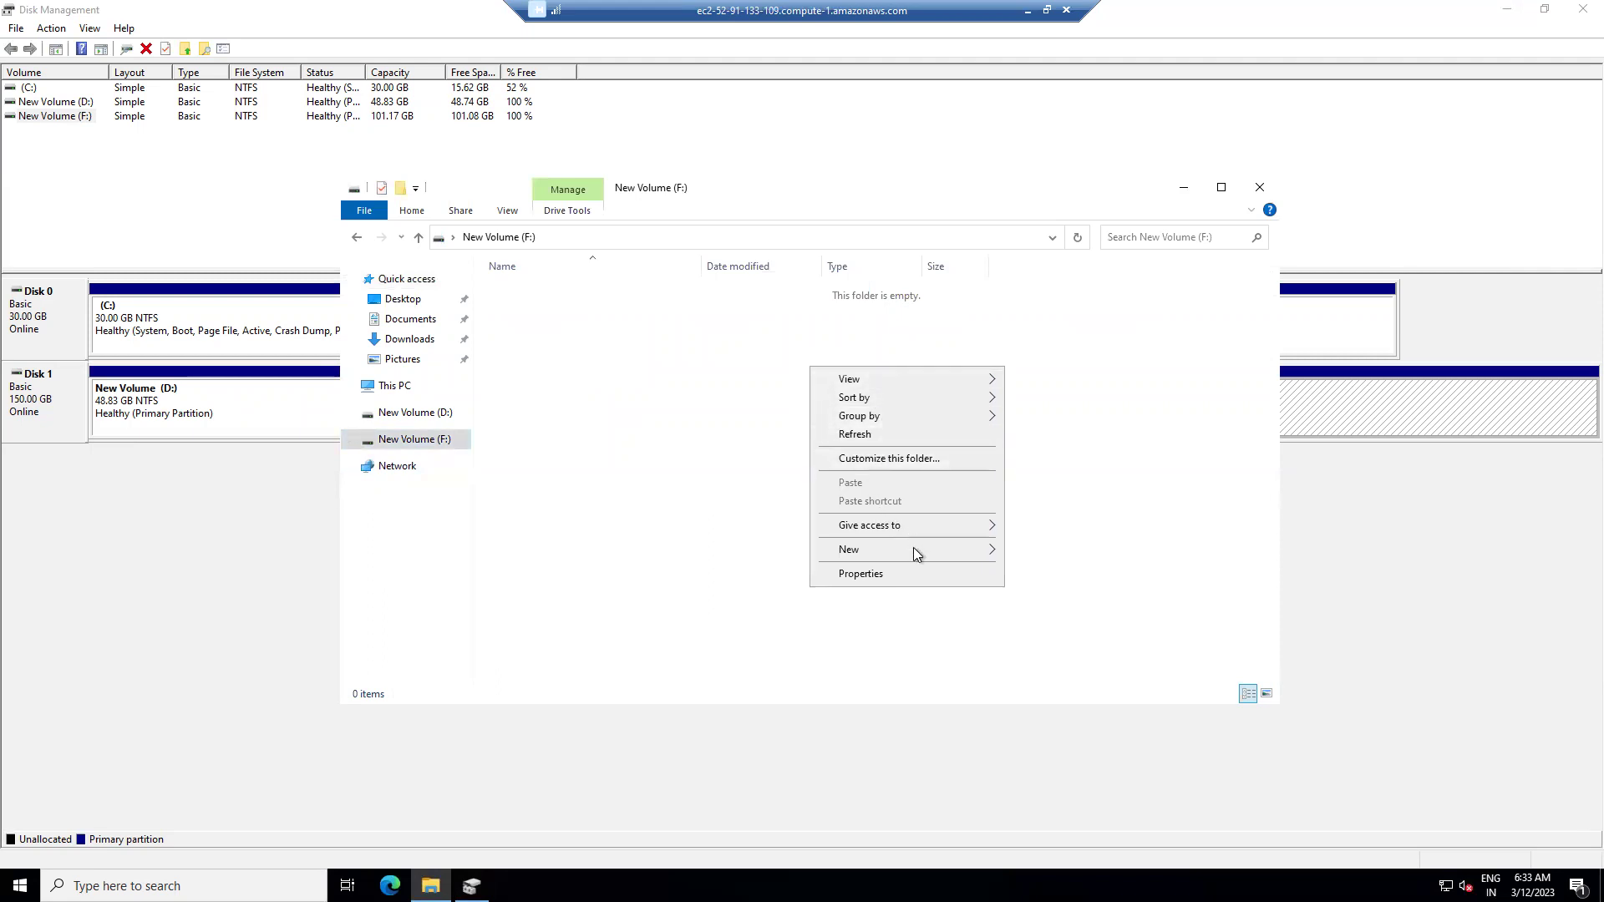
pyautogui.moveTo(919, 553)
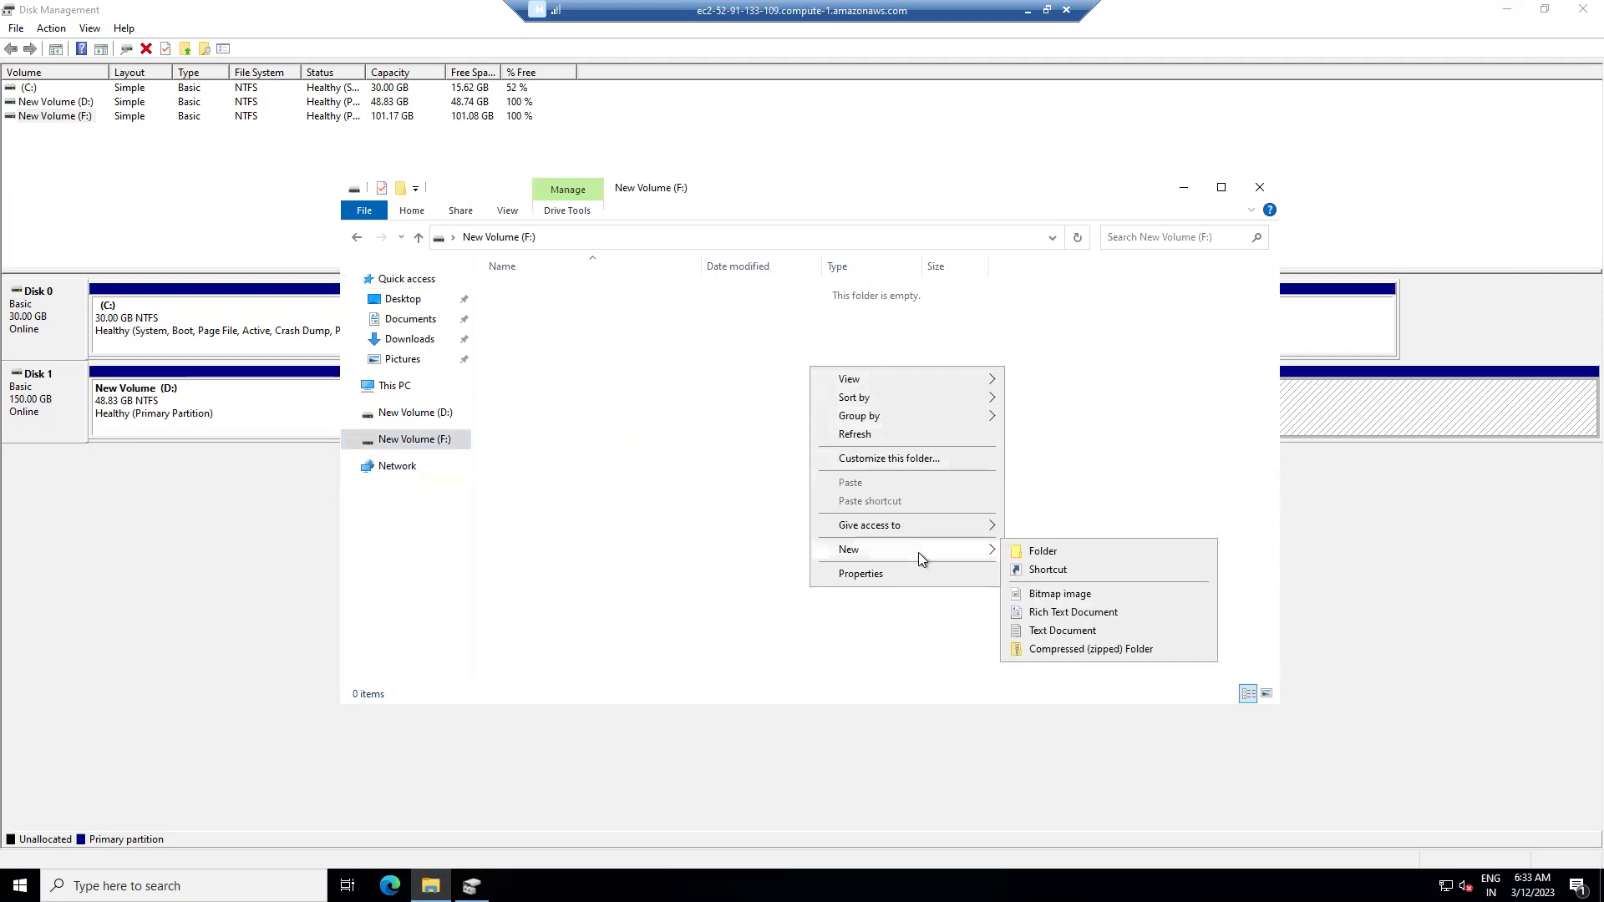
pyautogui.click(1053, 553)
pyautogui.click(704, 442)
# - Duplicate the new folder on the F: volume six times as test data and return to Disk Management
pyautogui.rightClick(702, 438)
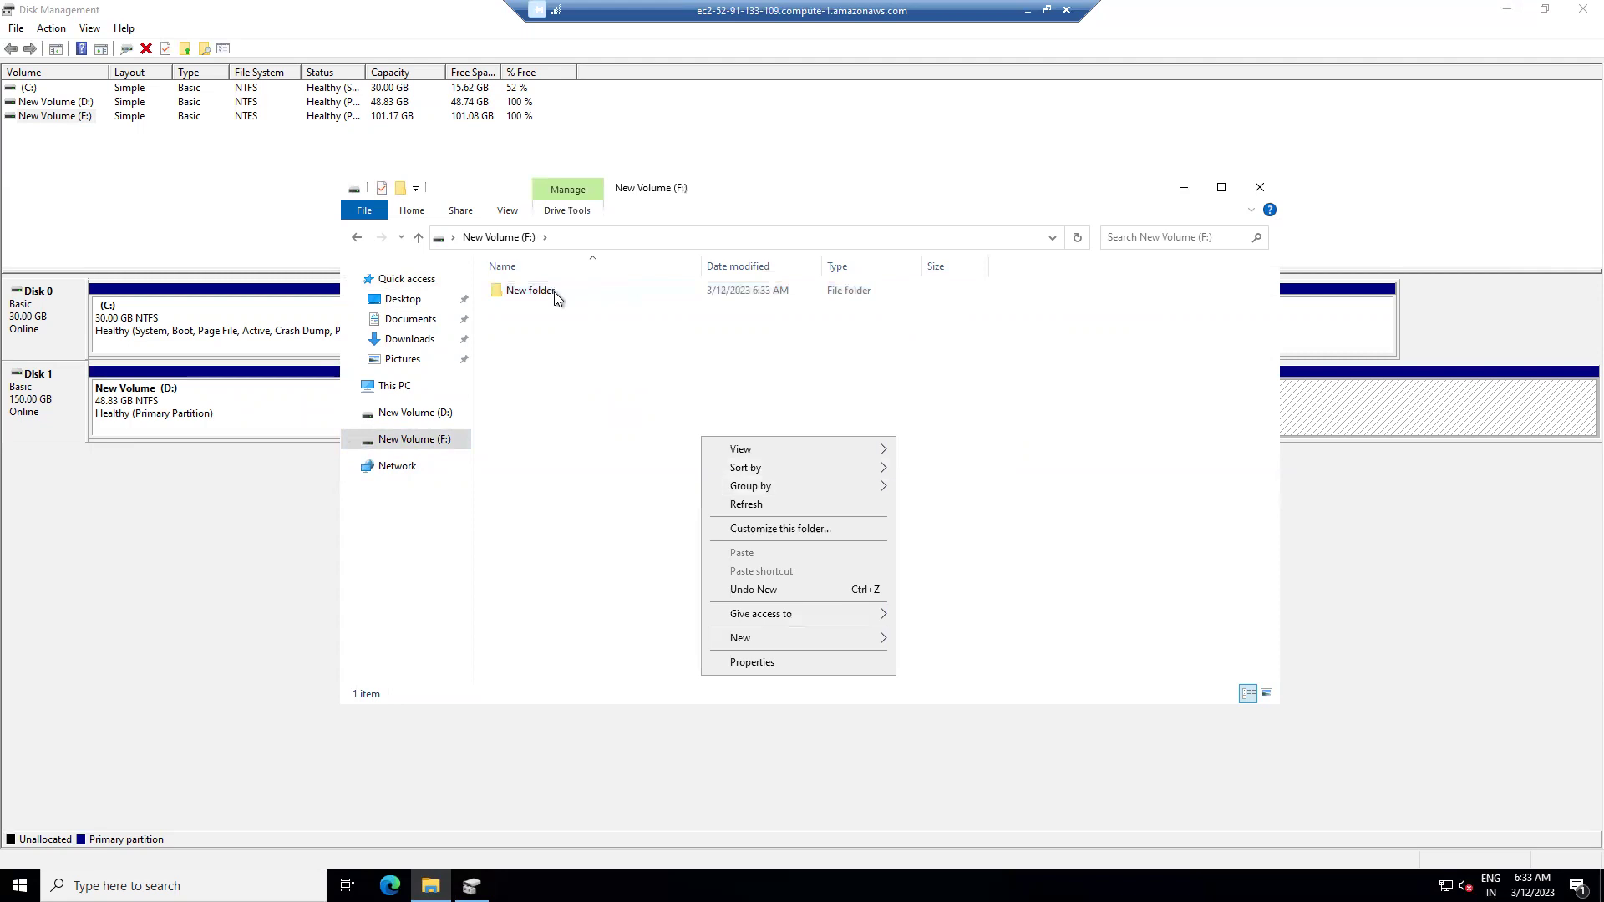
pyautogui.click(554, 292)
pyautogui.hotkey('ctrl', 'c')
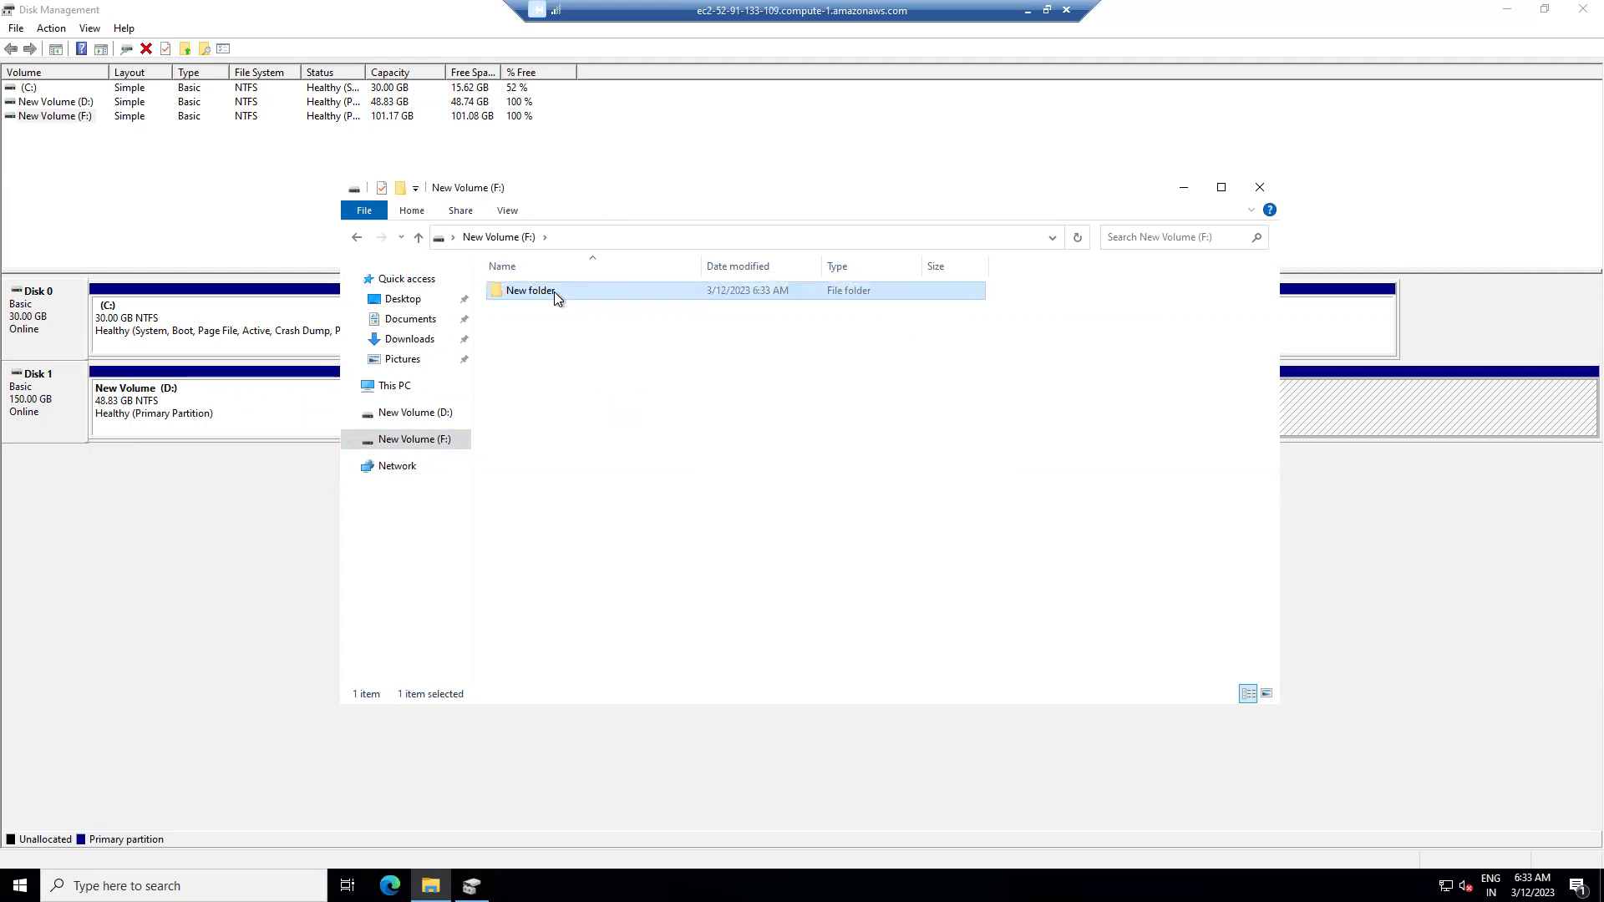
pyautogui.hotkey('ctrl', 'v')
pyautogui.hotkey('ctrl', 'v')
pyautogui.hotkey('ctrl', 'v')
pyautogui.hotkey('ctrl', 'v')
pyautogui.hotkey('ctrl', 'v')
pyautogui.hotkey('ctrl', 'v')
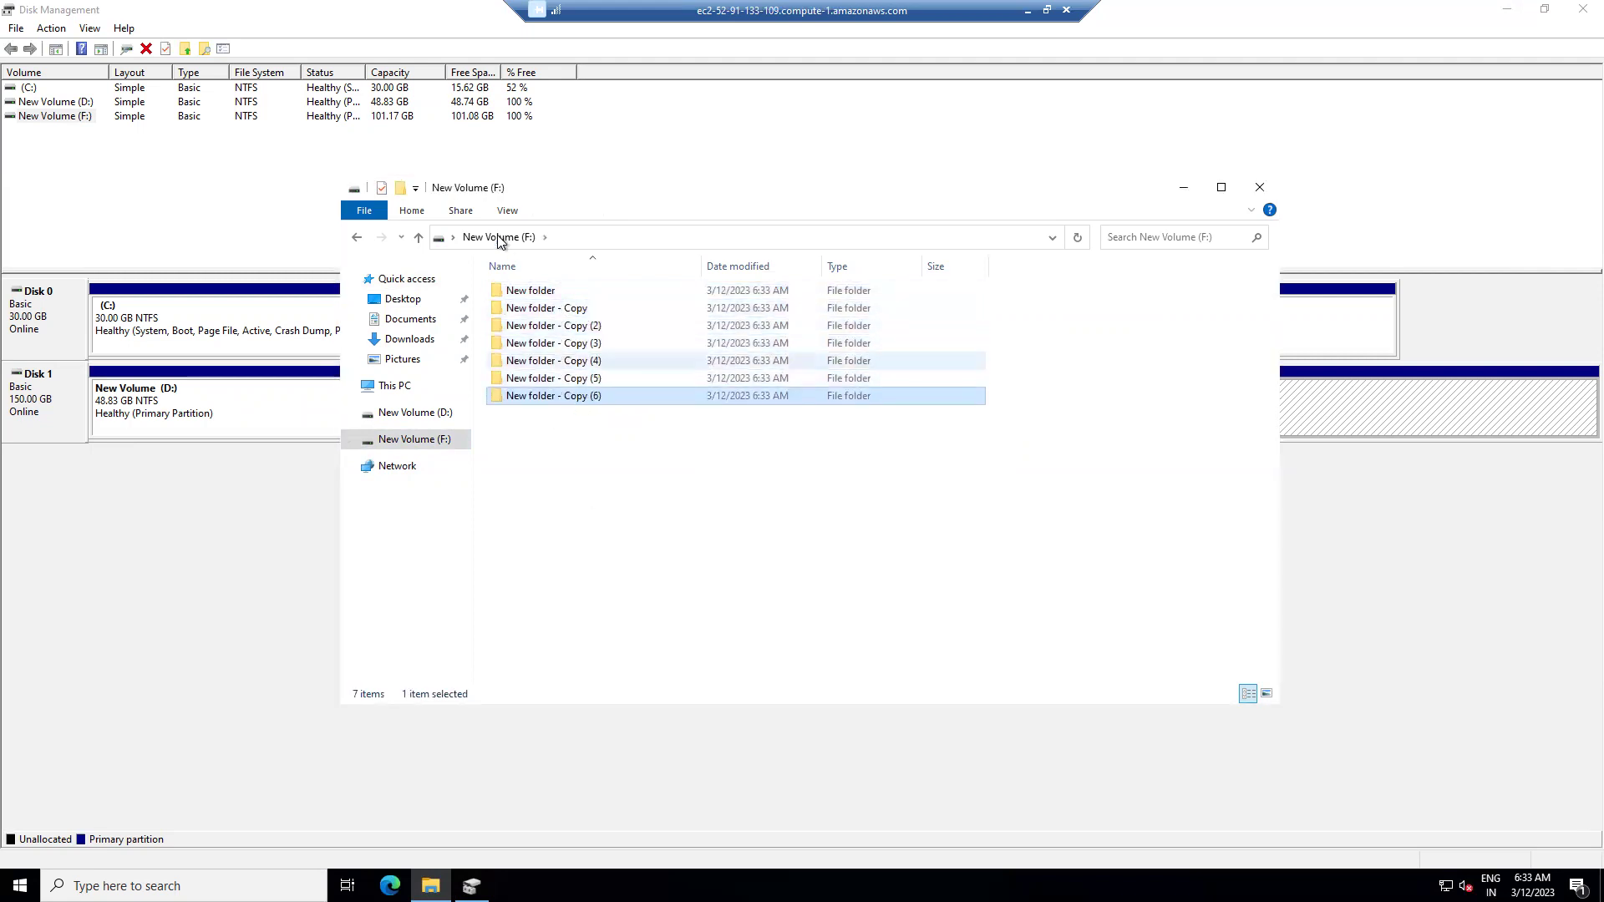
pyautogui.click(285, 532)
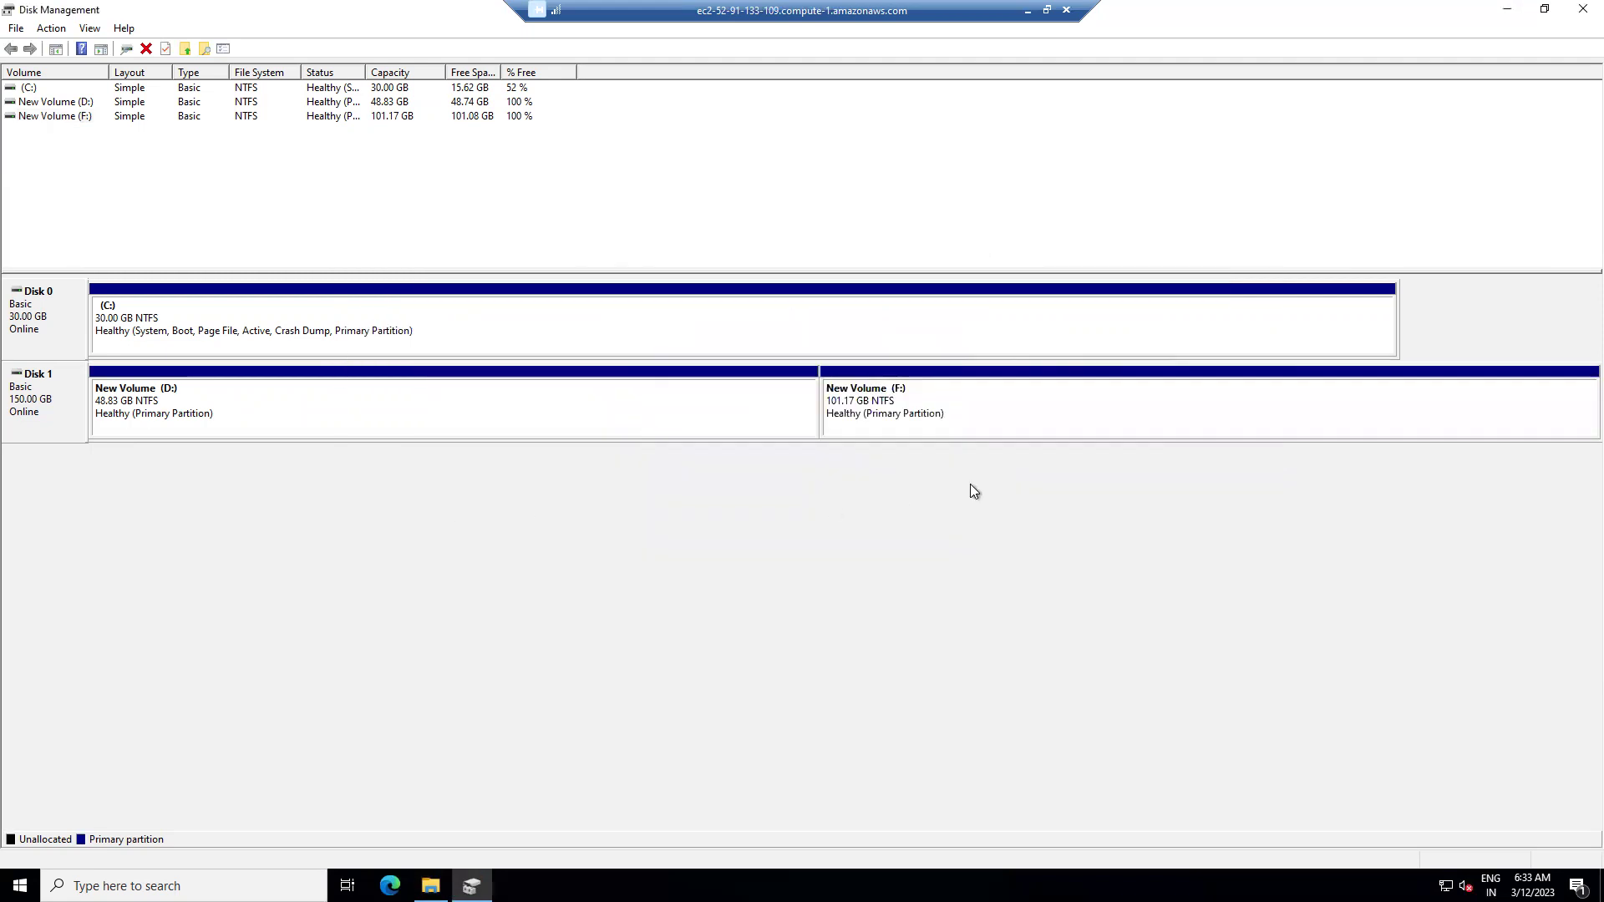
# - Quick-format the F: volume as NTFS with the default allocation unit size, accepting the data erasure warning
pyautogui.rightClick(916, 402)
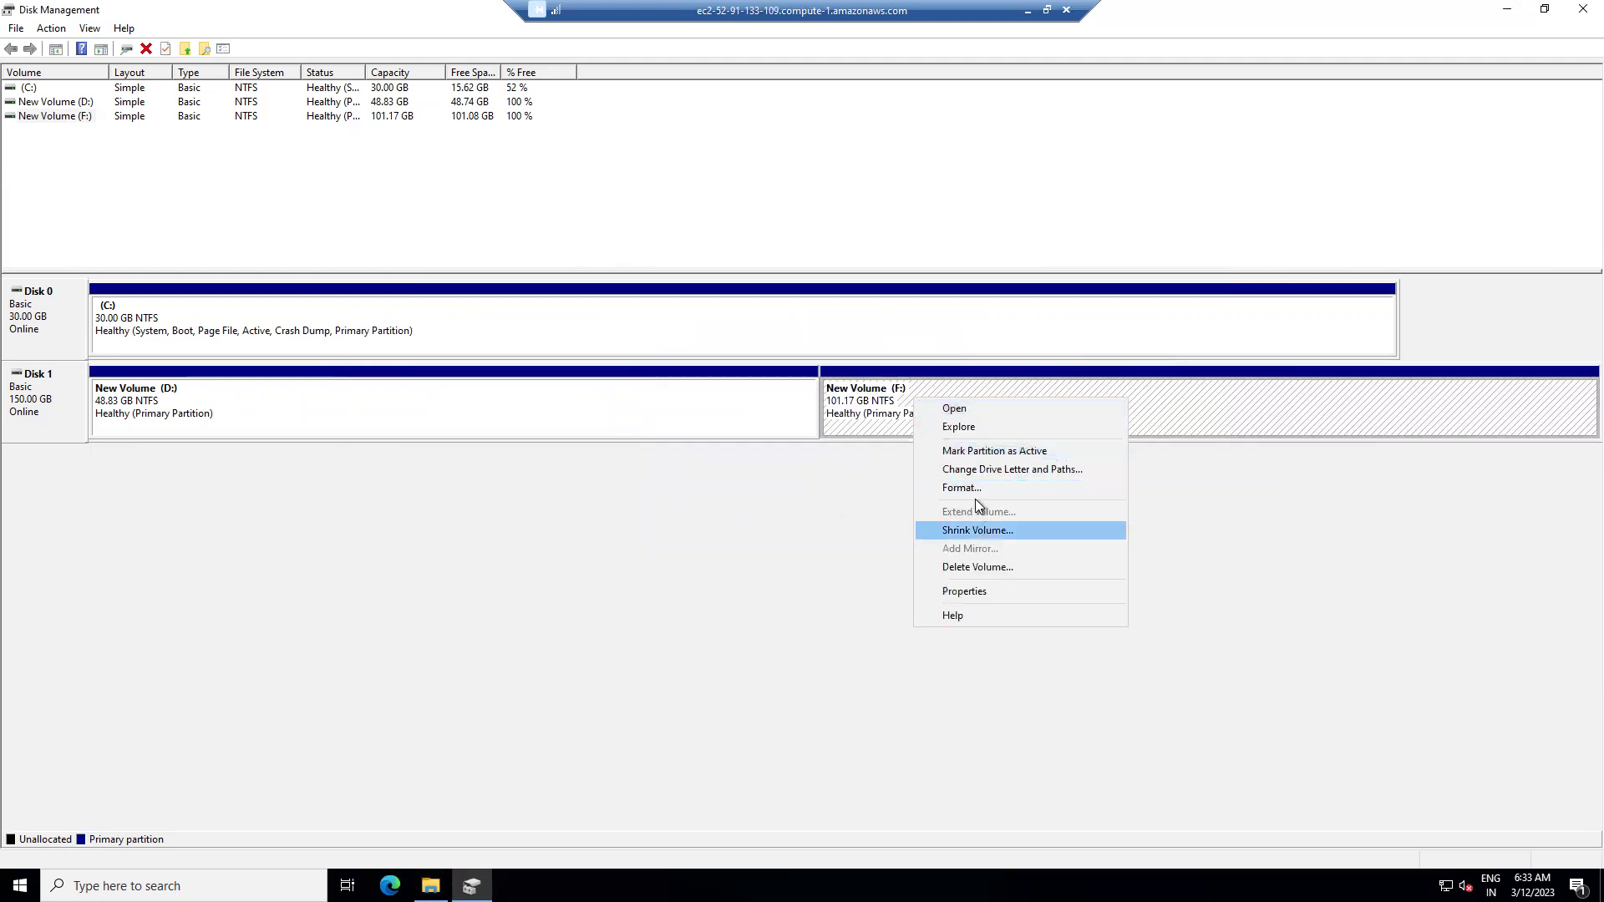
pyautogui.click(1006, 488)
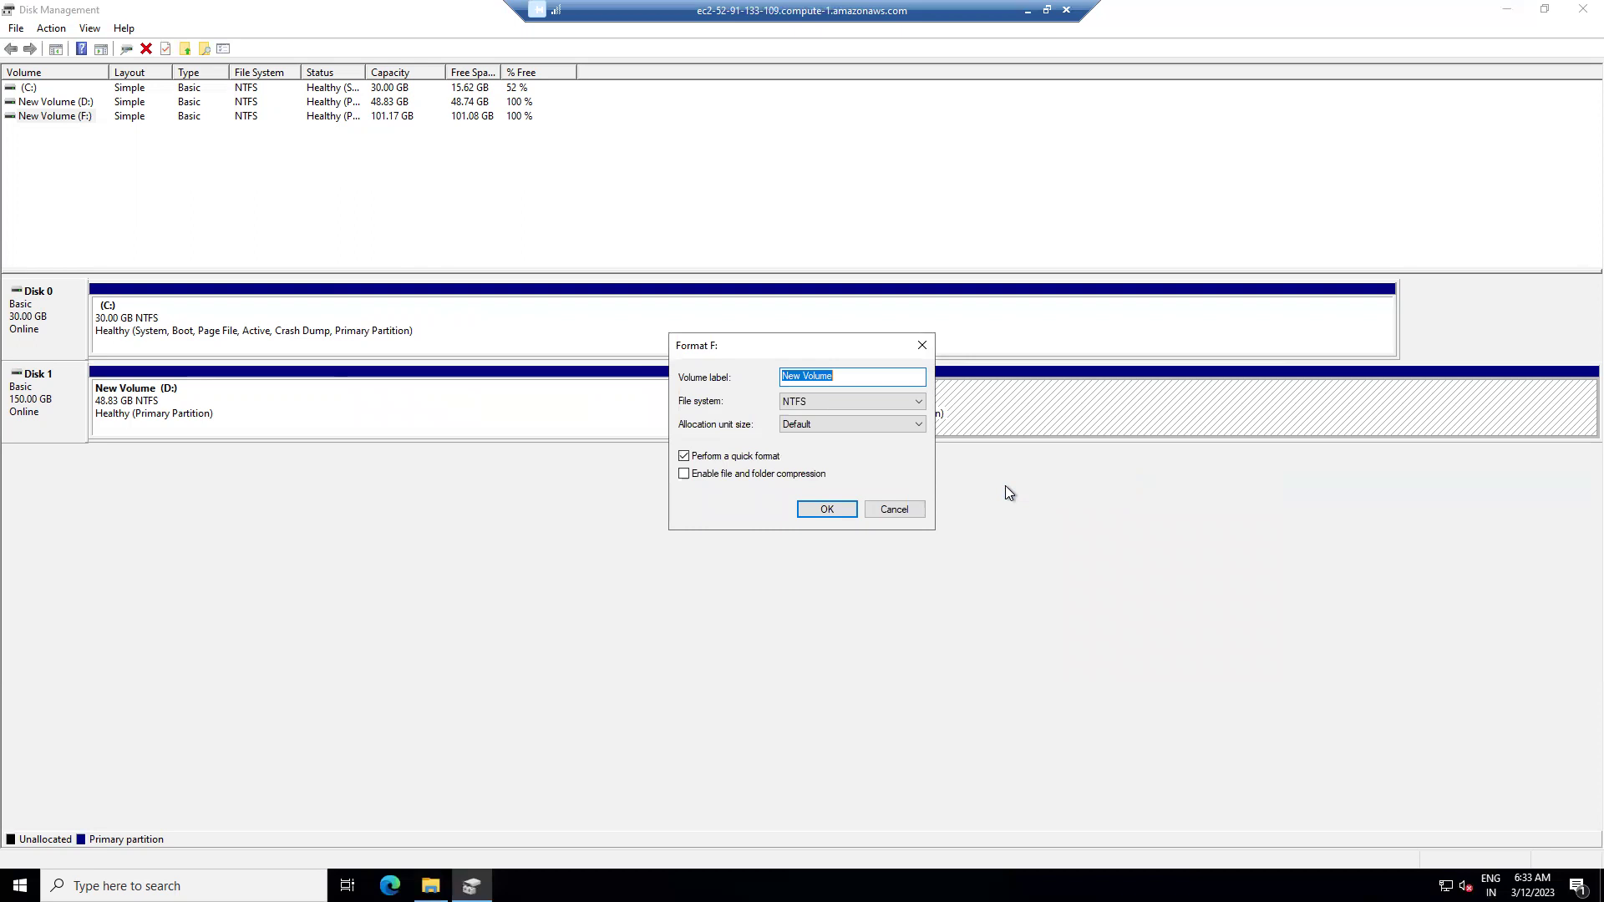
pyautogui.click(825, 509)
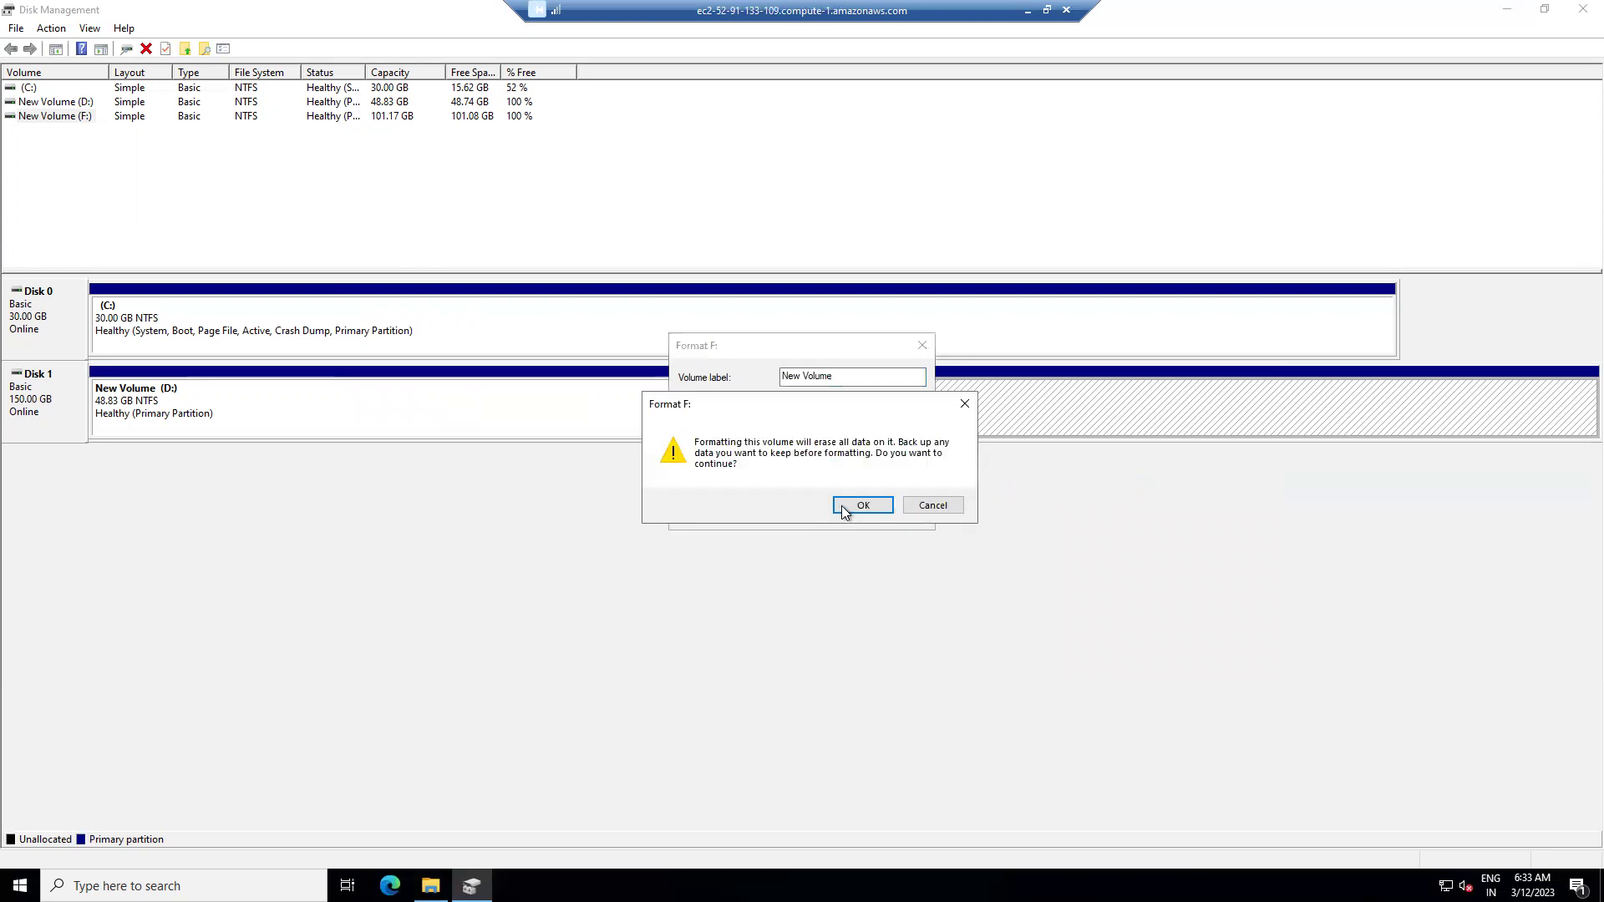
pyautogui.click(846, 506)
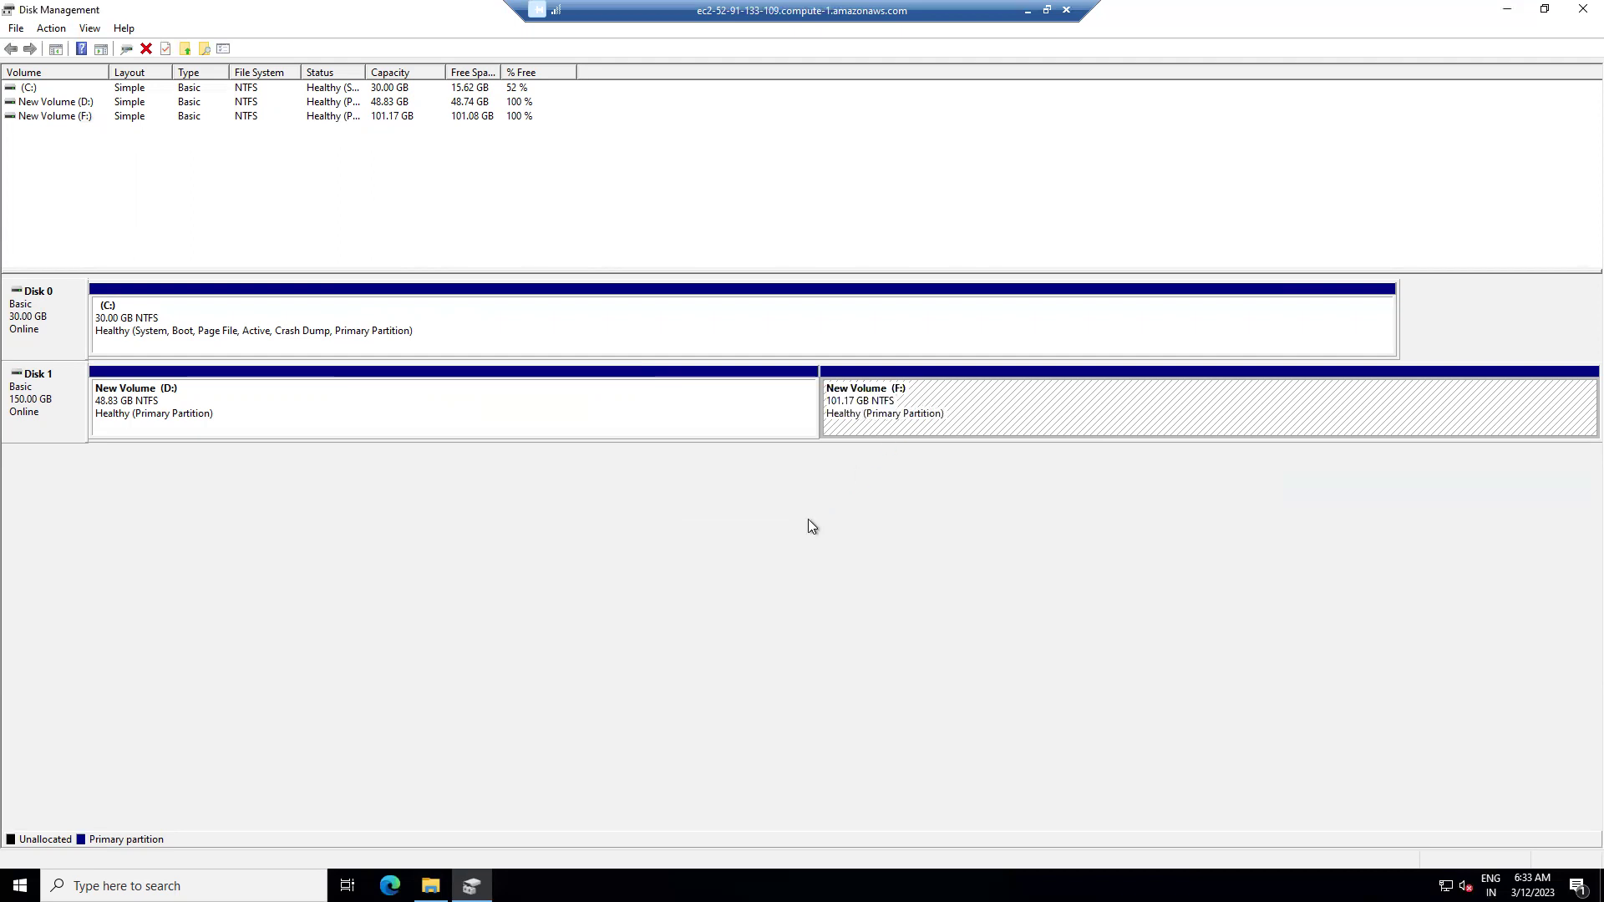
# - Check the contents of the formatted F: volume in File Explorer and close the window
pyautogui.click(430, 885)
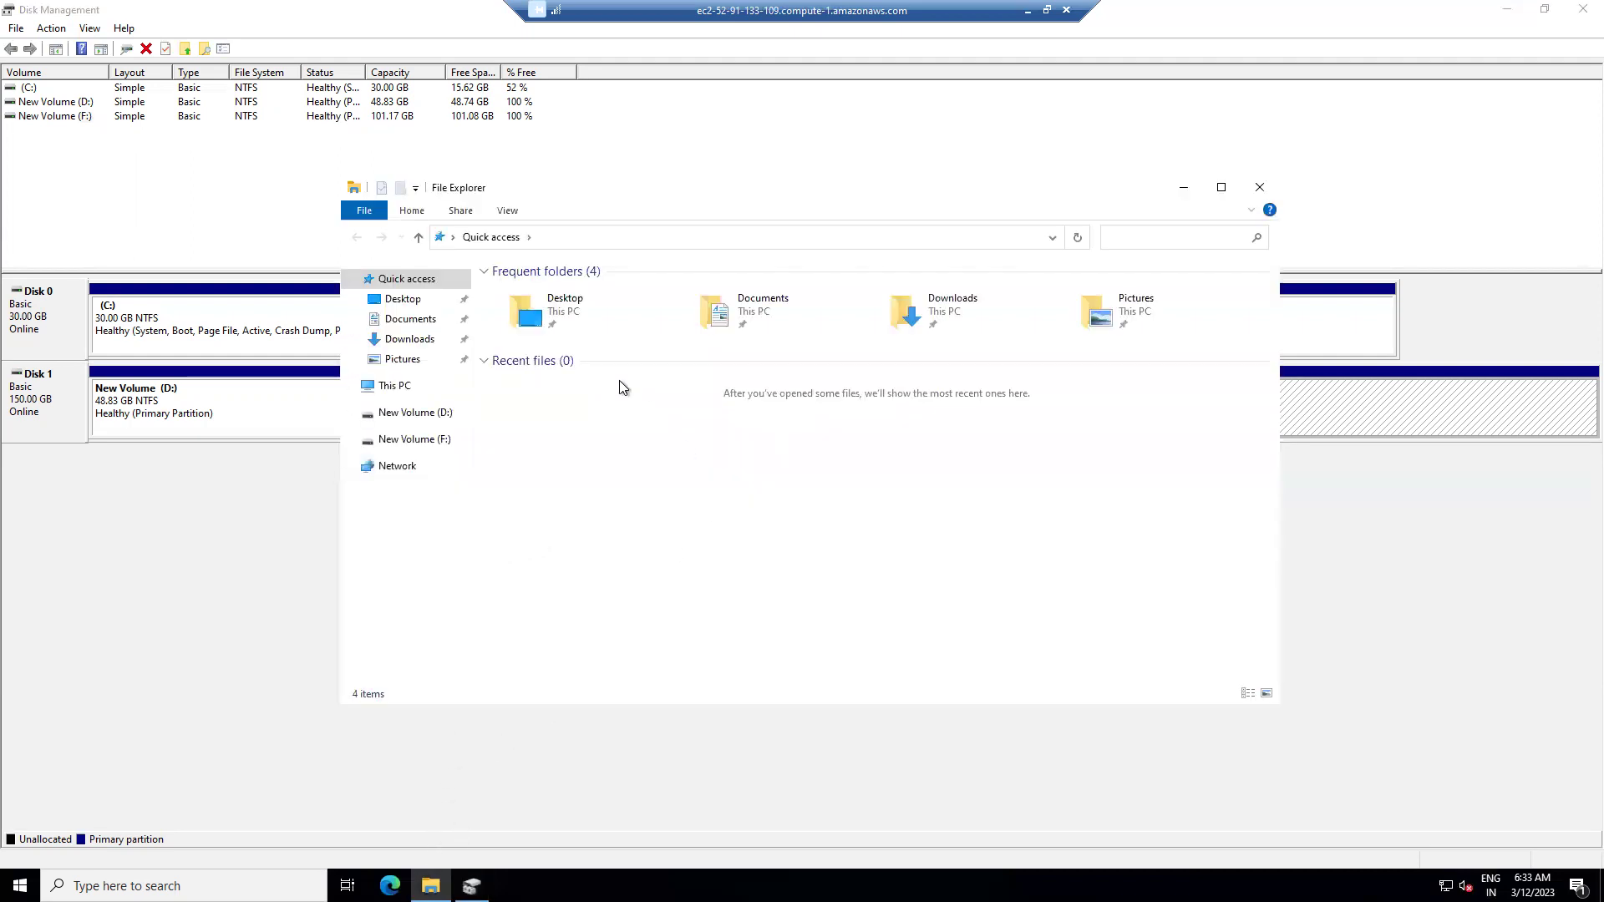
pyautogui.click(412, 439)
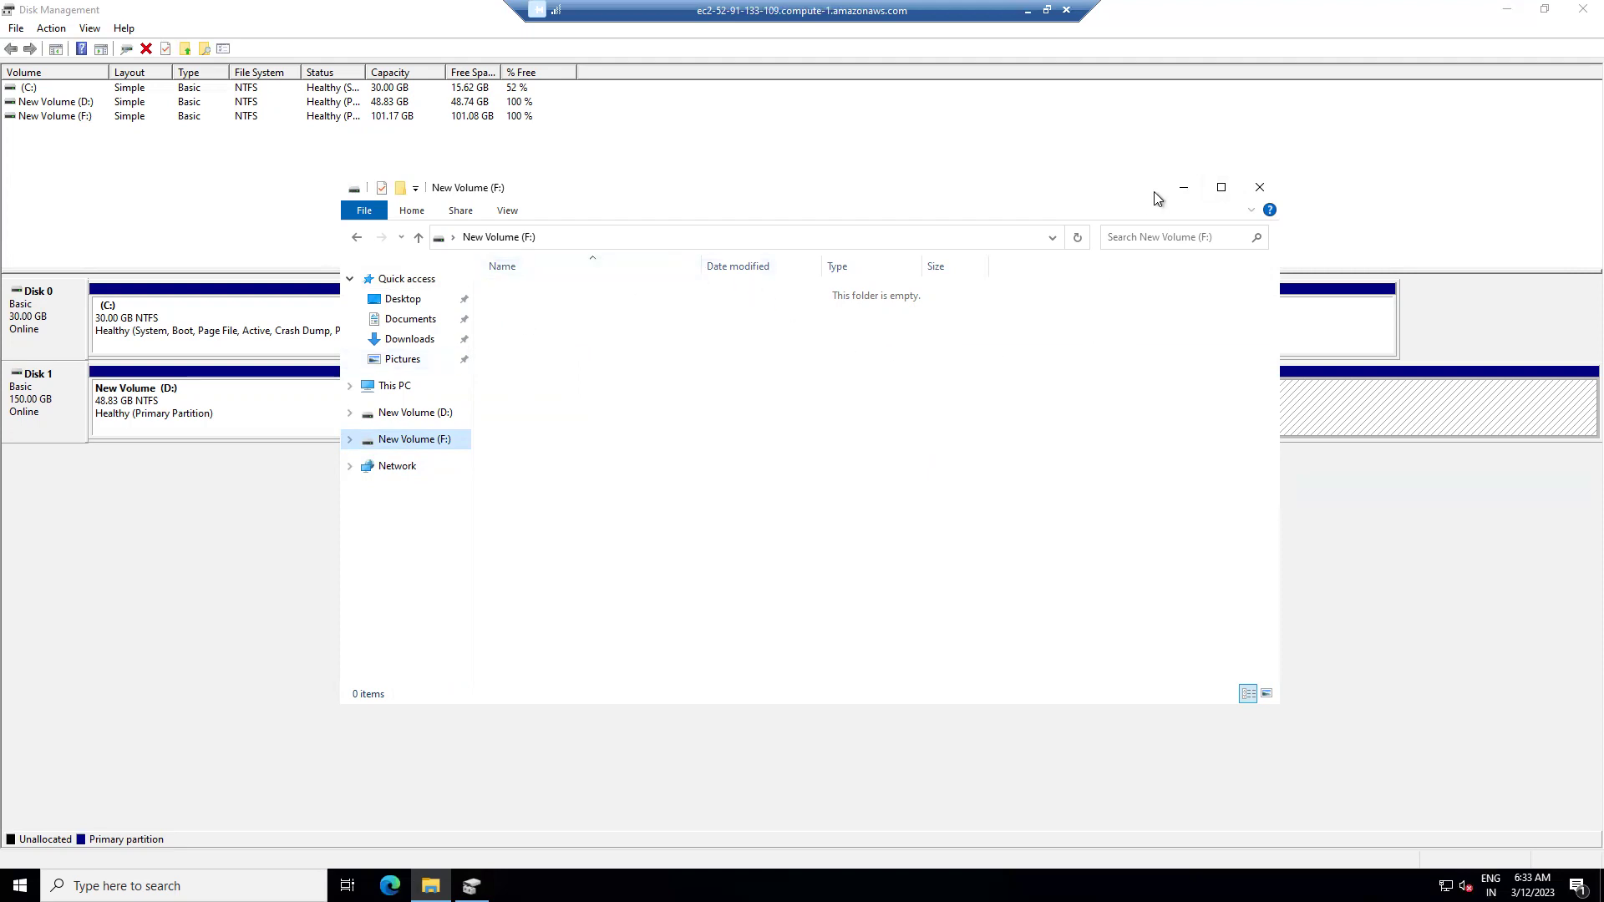
pyautogui.click(1261, 191)
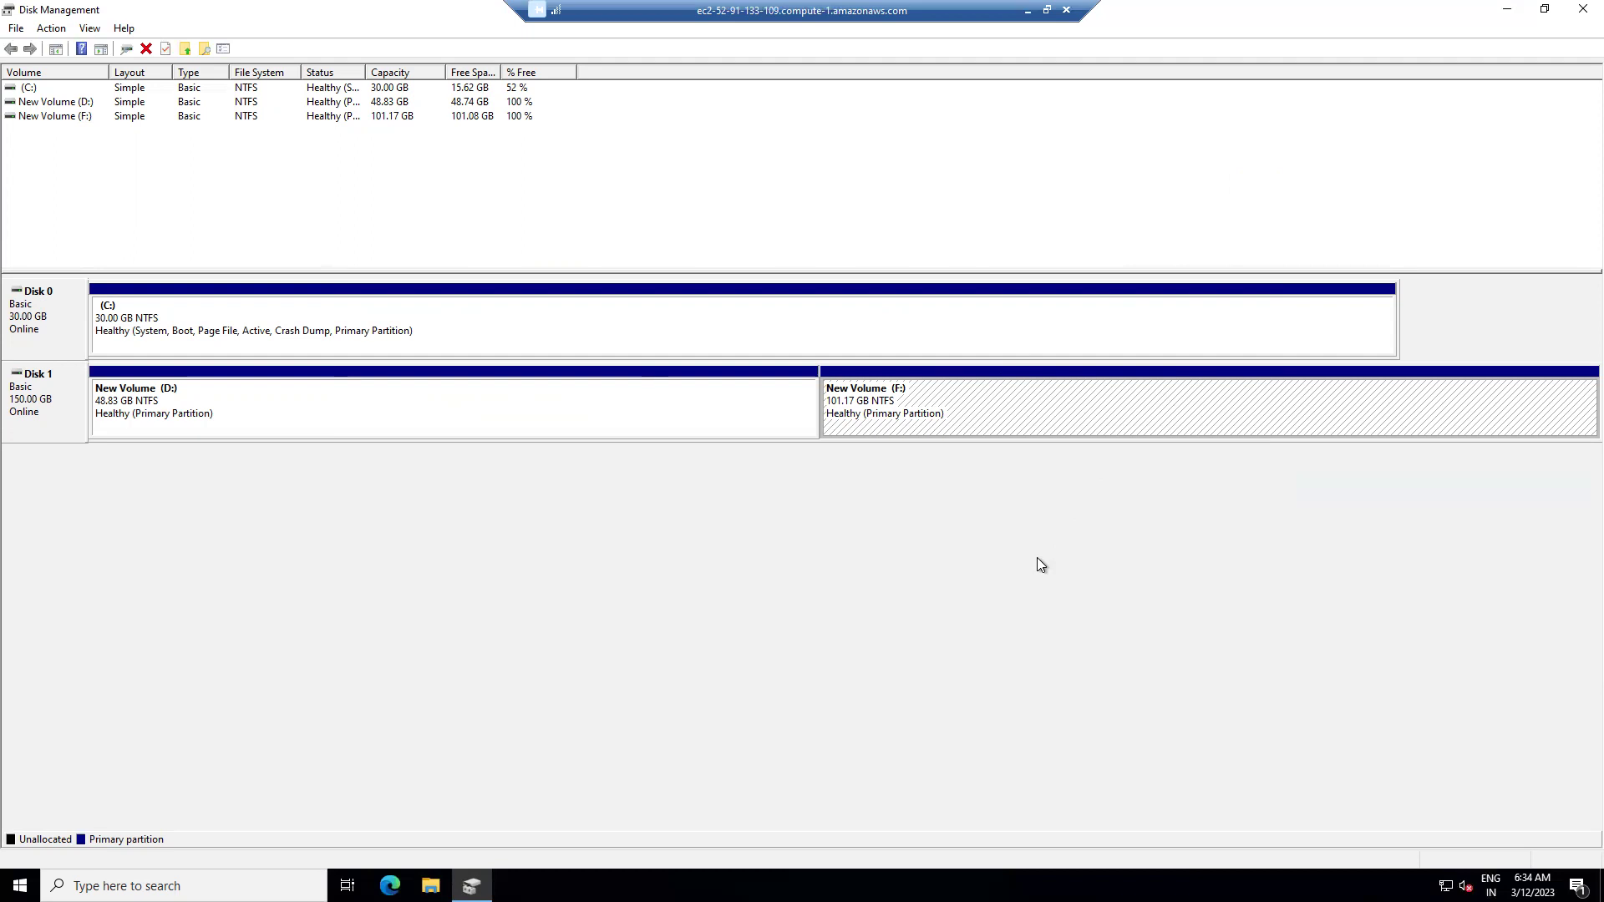
pyautogui.rightClick(1006, 410)
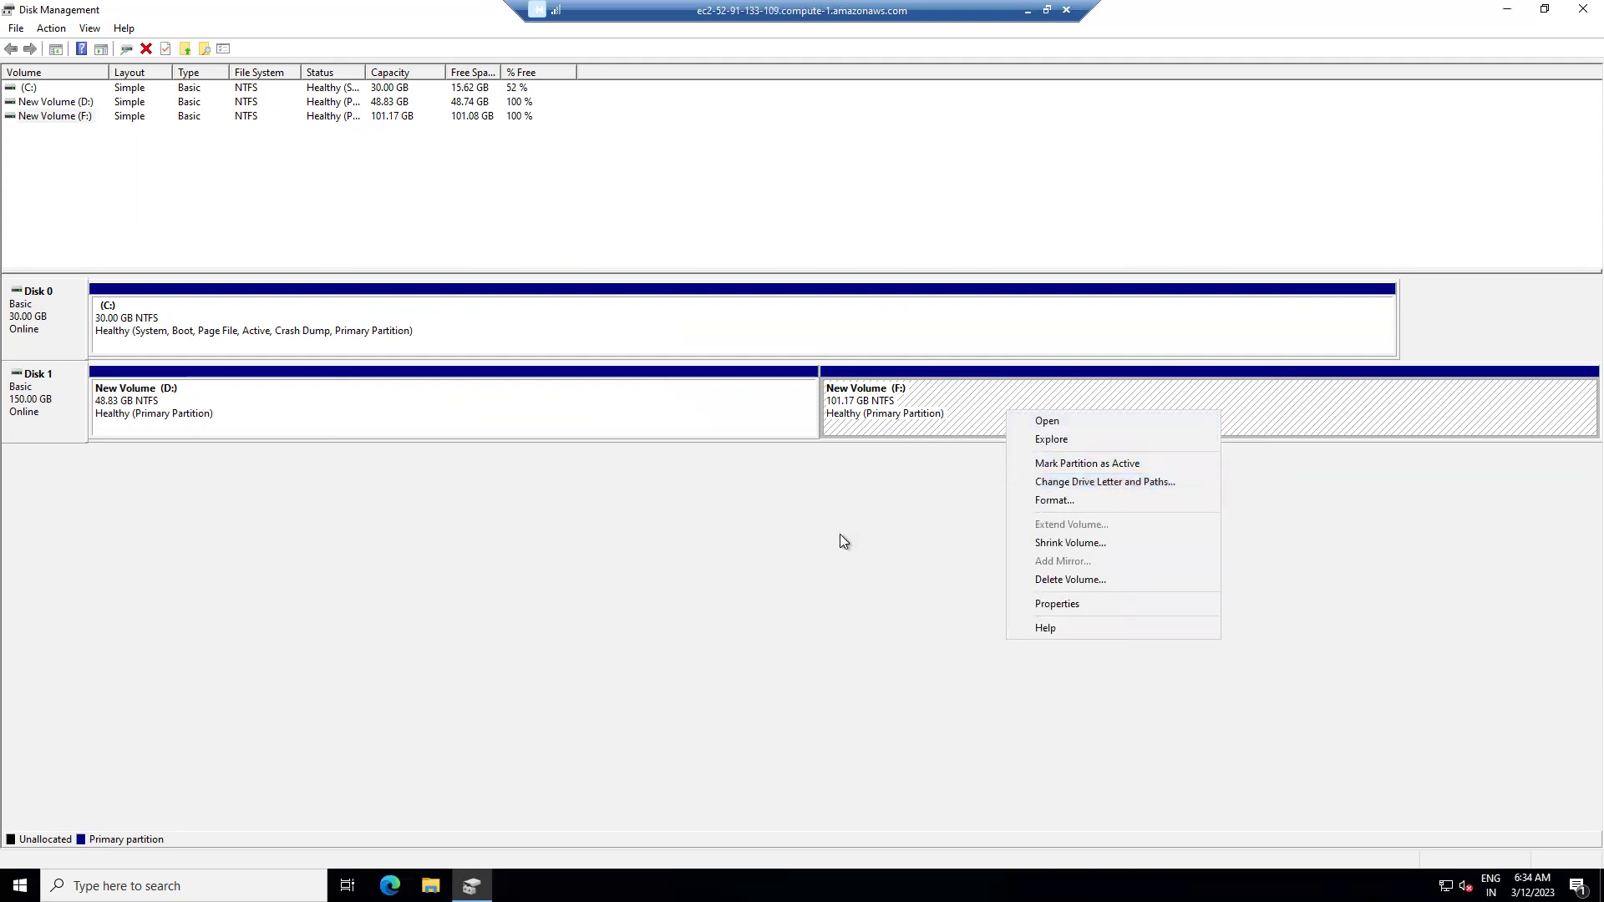
pyautogui.click(1110, 579)
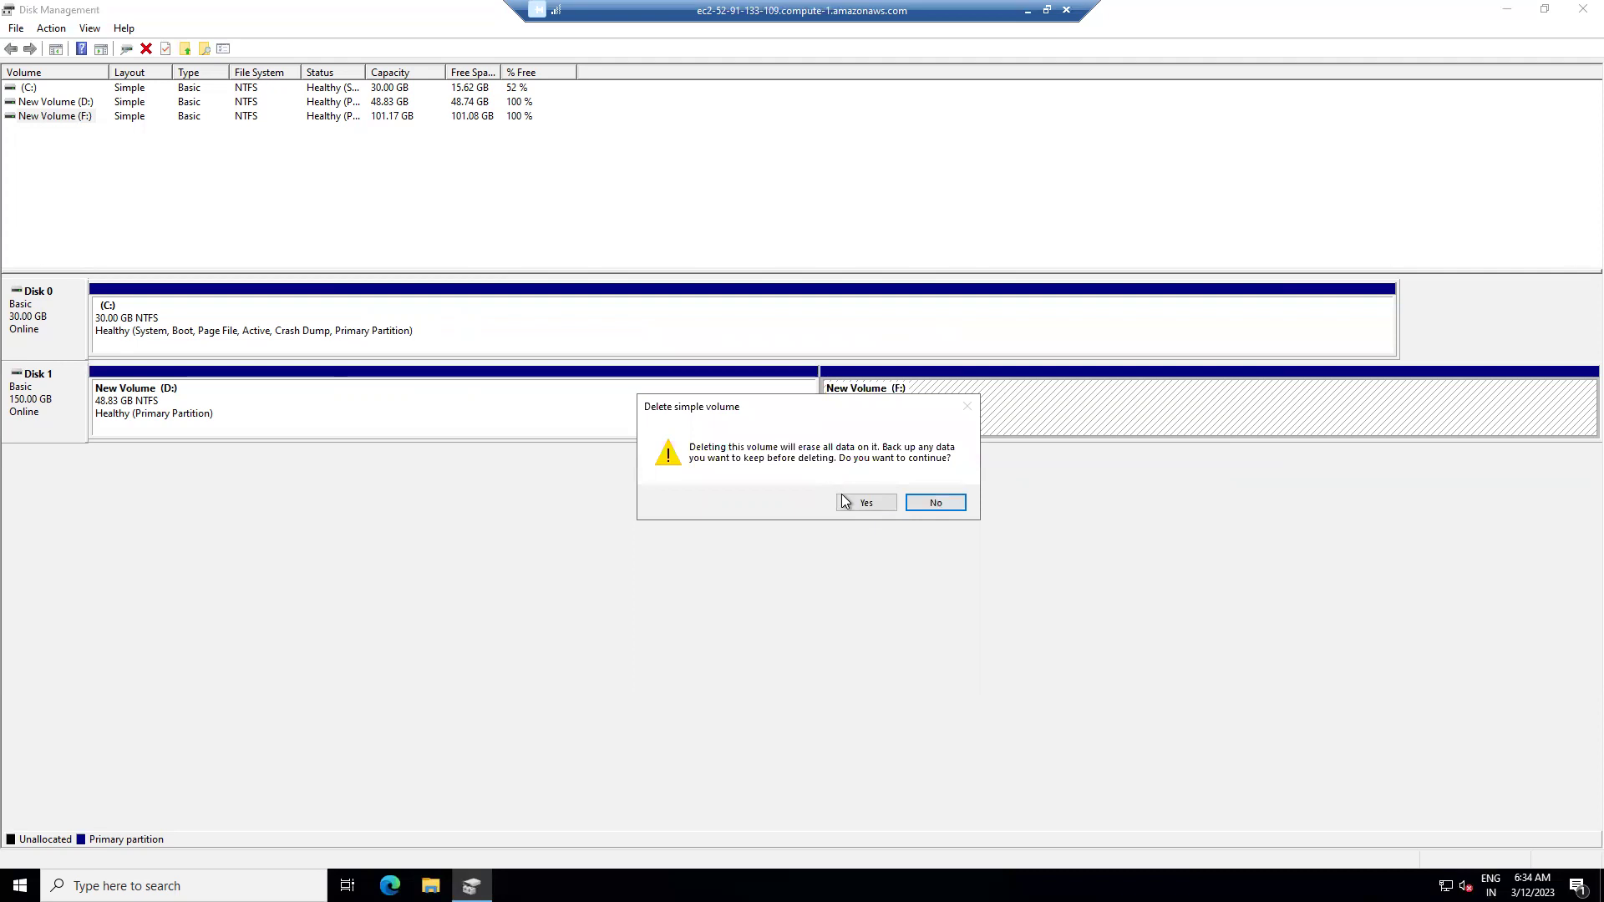
pyautogui.click(936, 502)
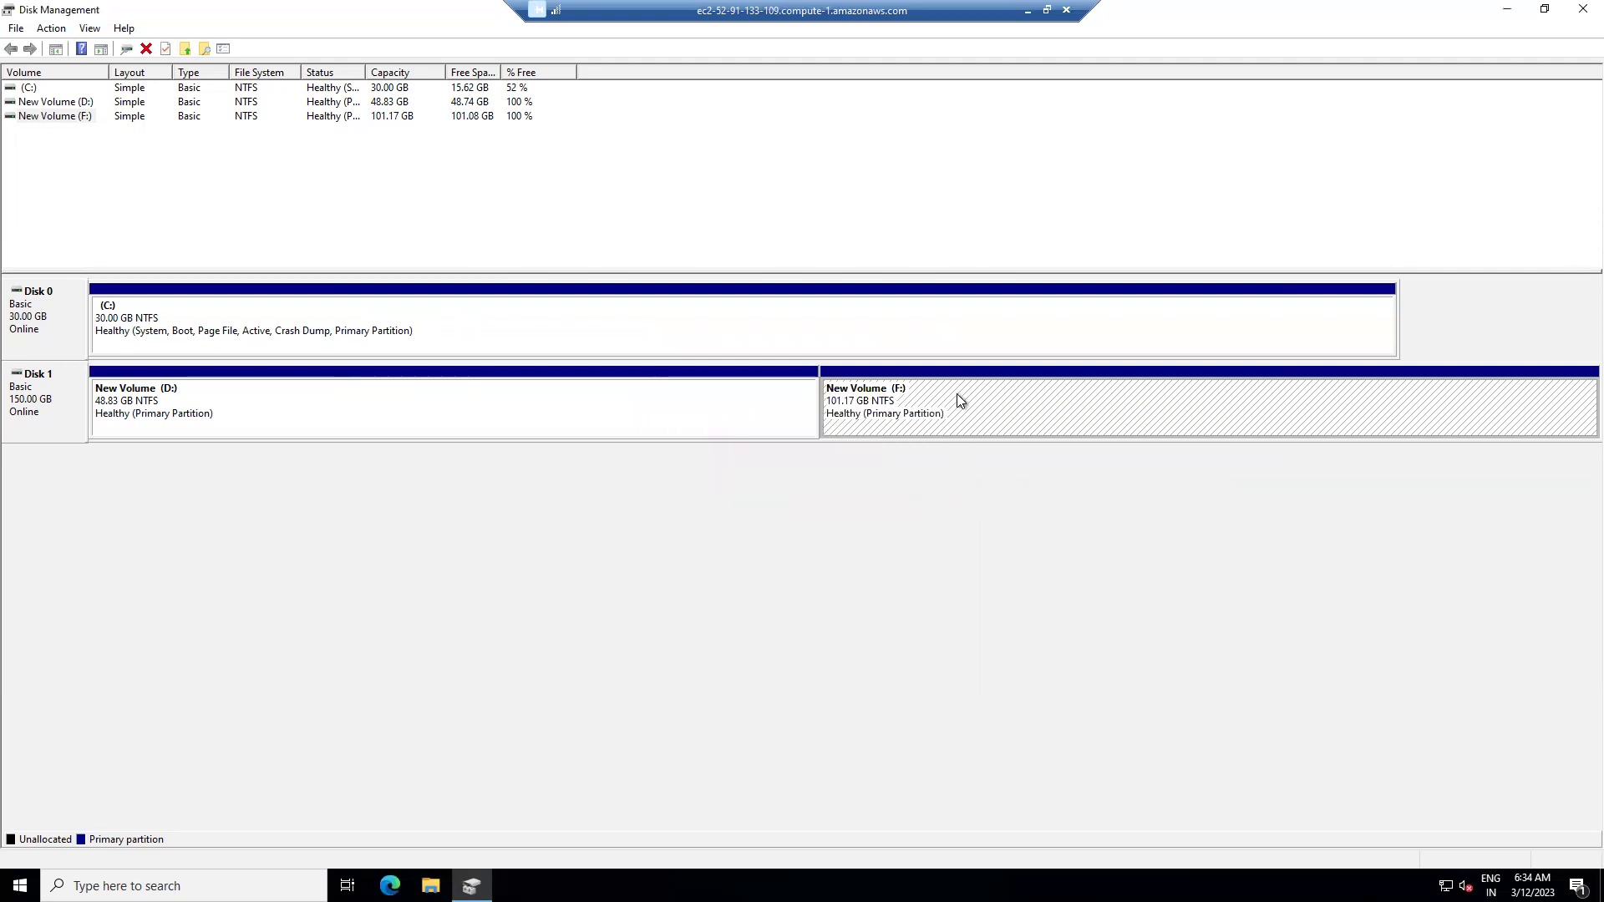
# - Rename the F: volume as Backup through its properties and view the drives under This PC in File Explorer
pyautogui.rightClick(958, 394)
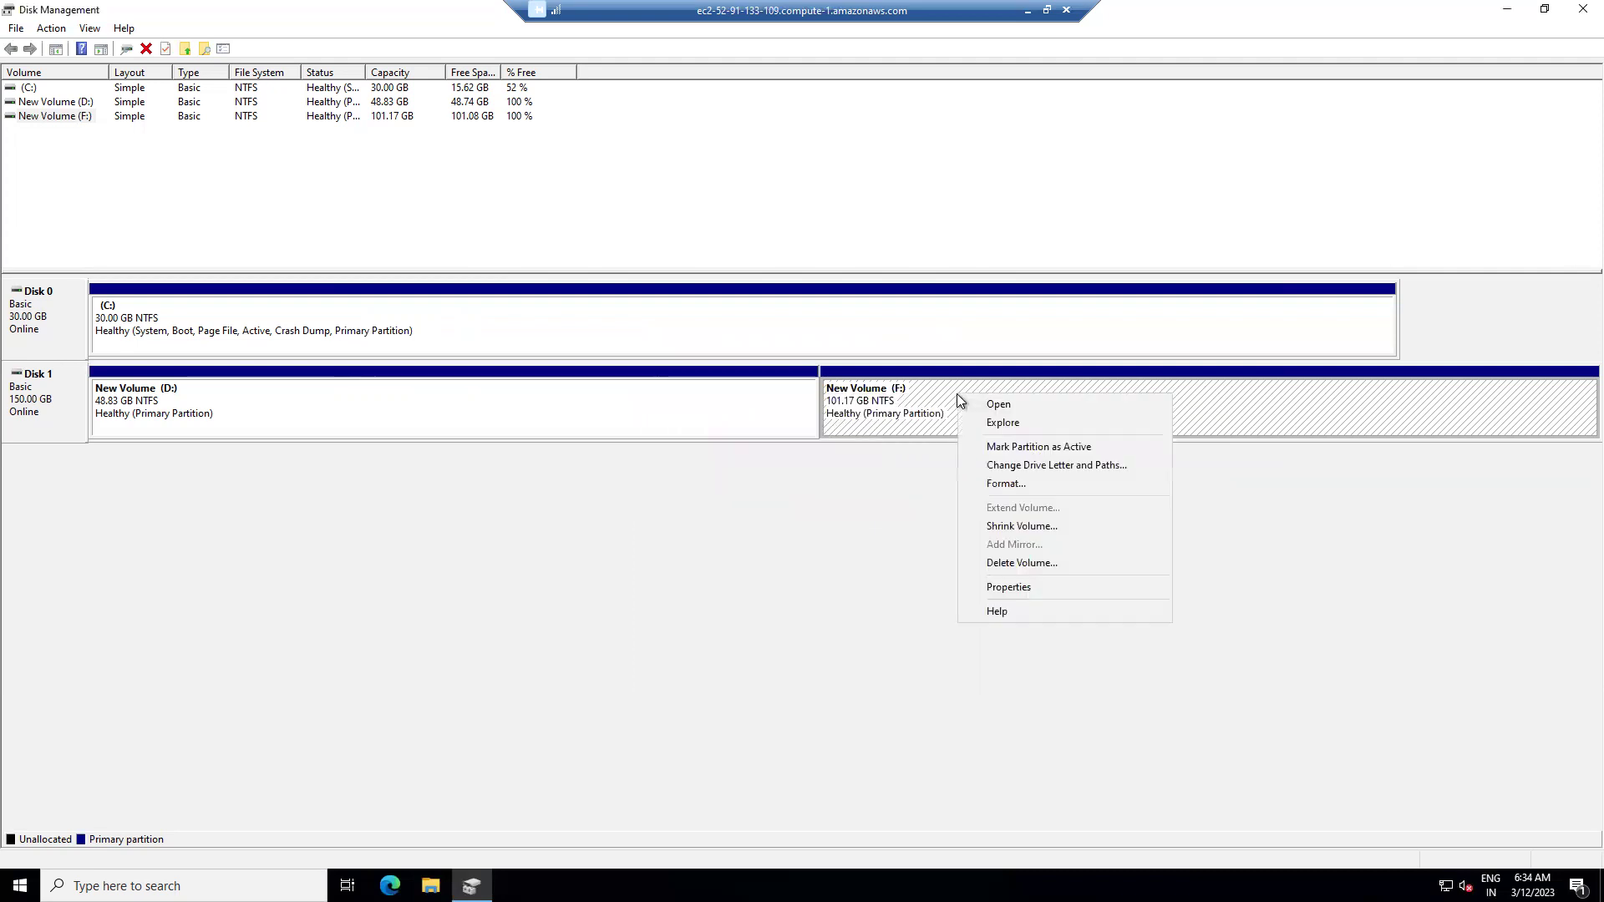
pyautogui.click(1017, 588)
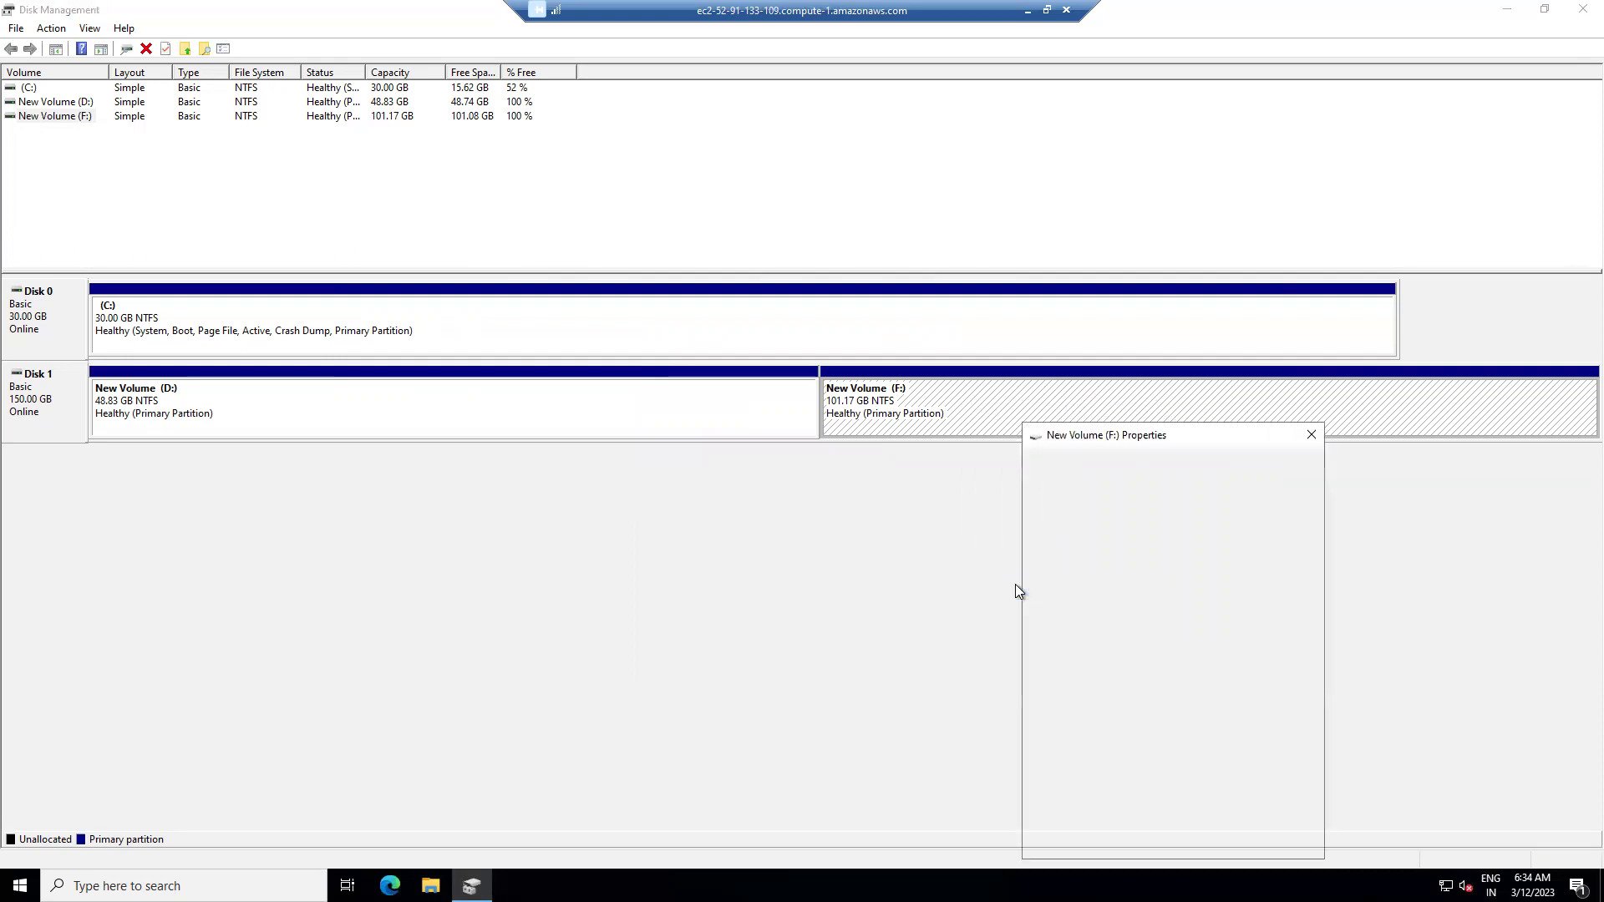
pyautogui.click(1125, 509)
pyautogui.hotkey('ctrl', 'a')
pyautogui.press('BackSpace')
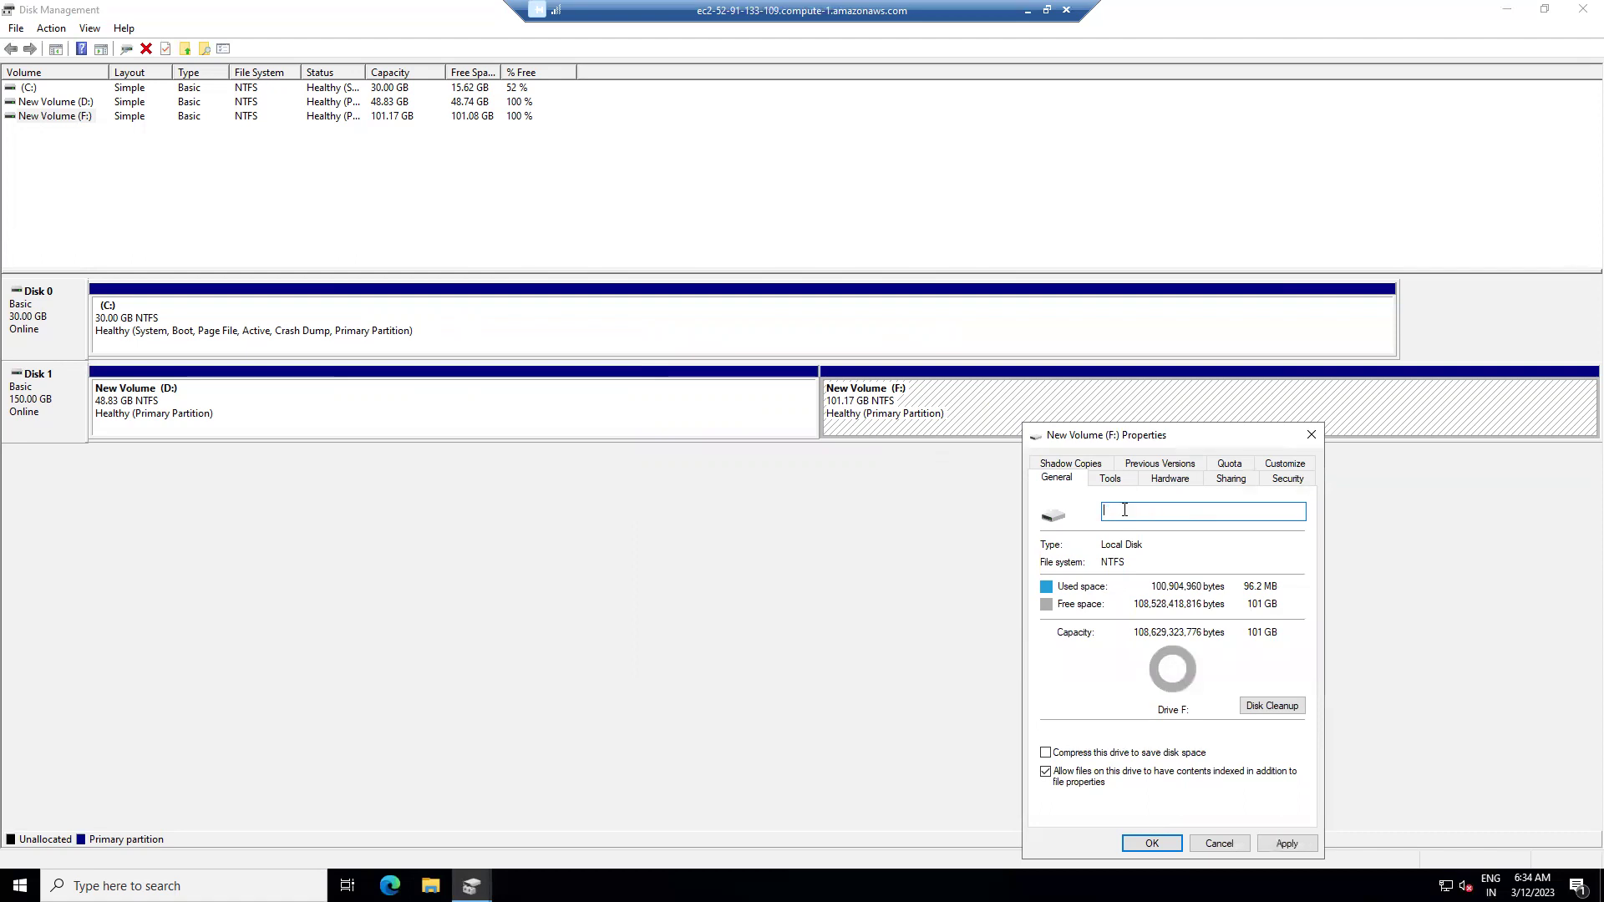
pyautogui.write('Backup')
pyautogui.click(1156, 842)
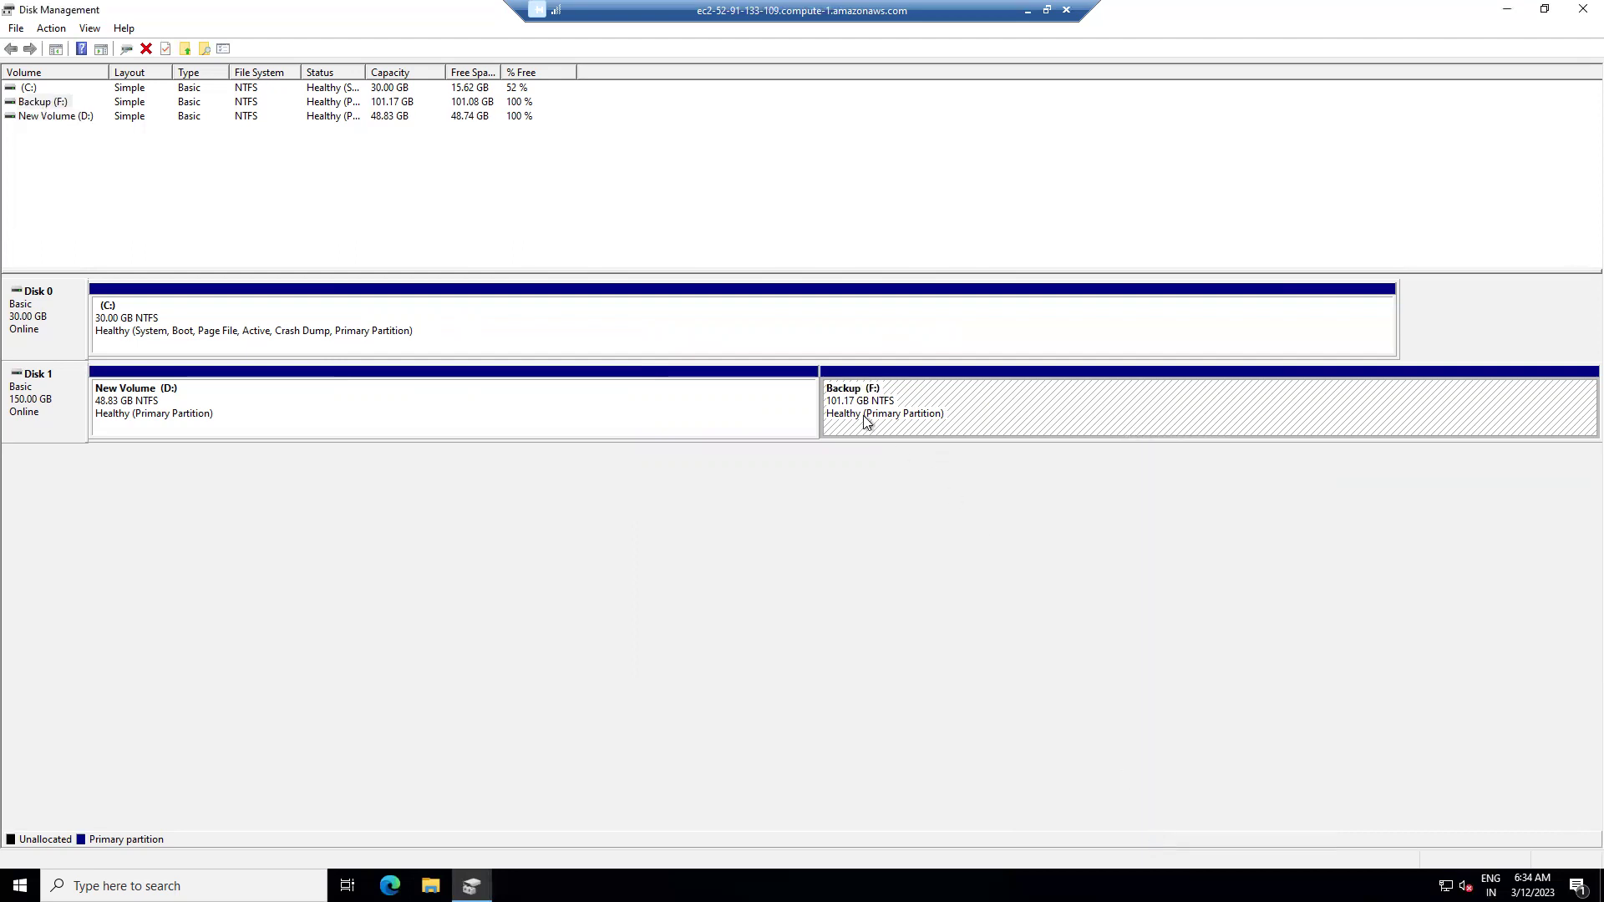
pyautogui.click(430, 886)
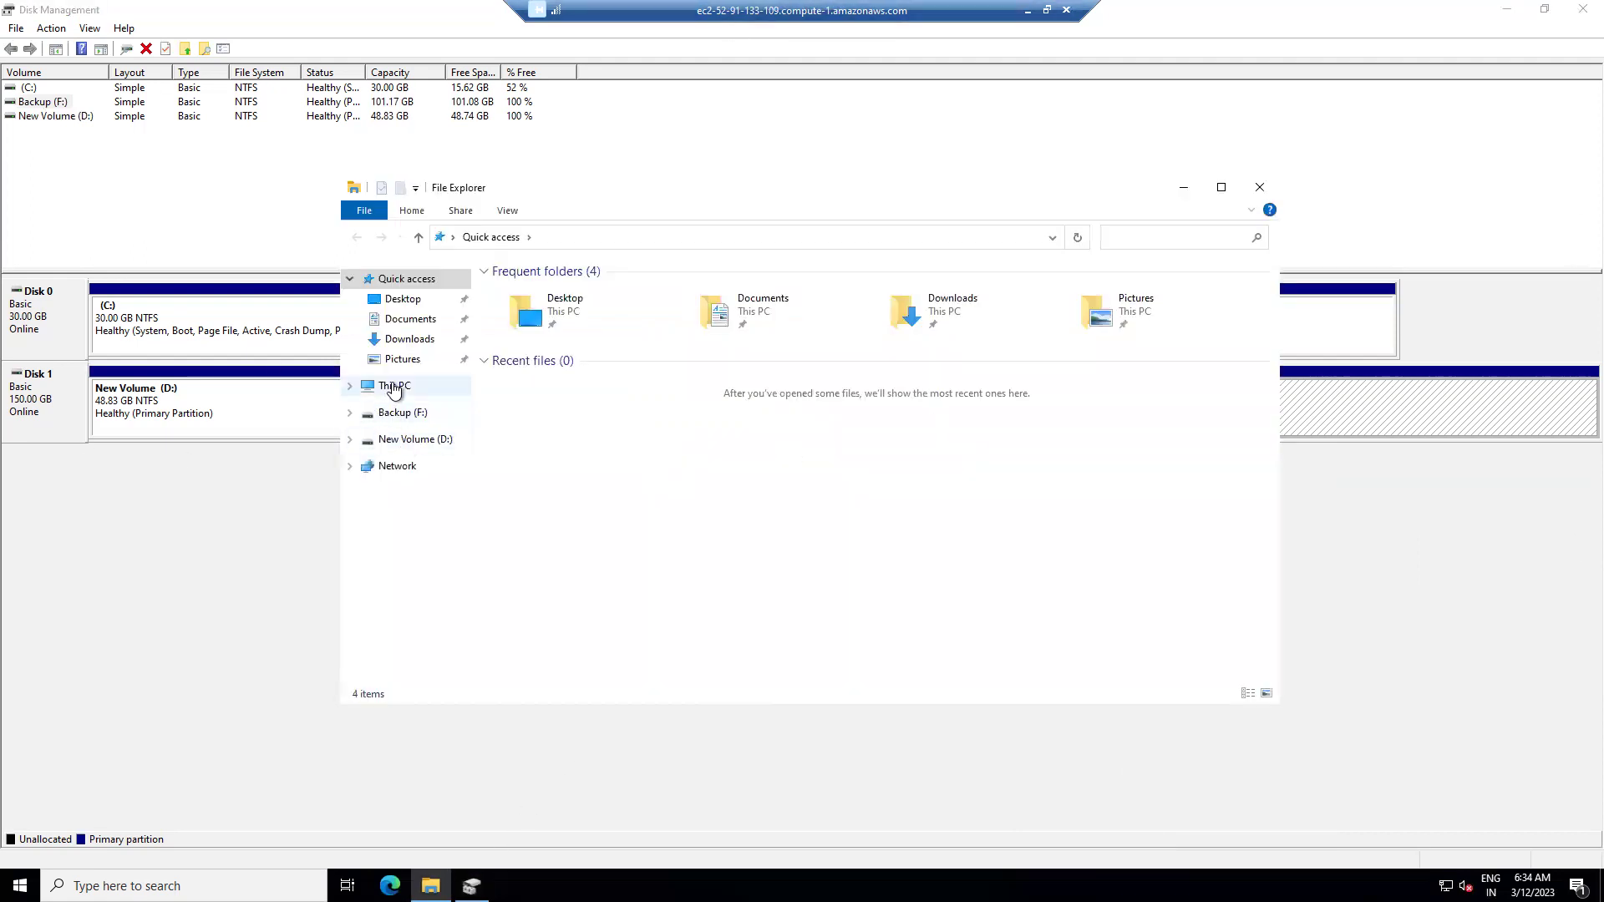
pyautogui.click(395, 385)
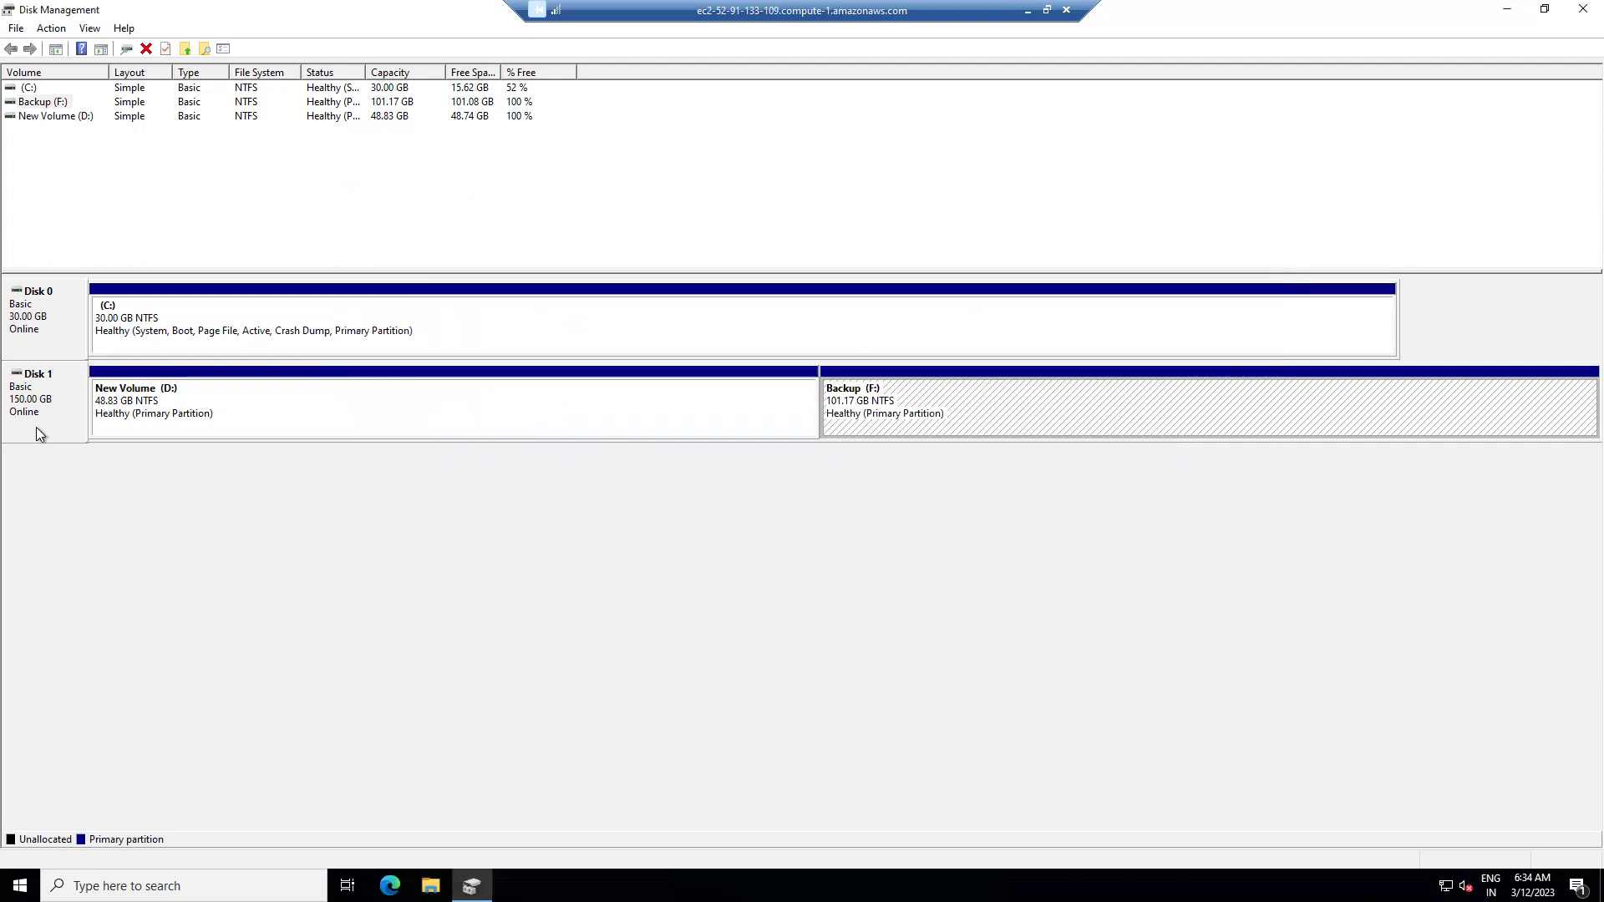
# - Switch to the EC2 console and refresh the volumes list to check the state and size of the volumes
pyautogui.click(1023, 10)
pyautogui.click(1228, 246)
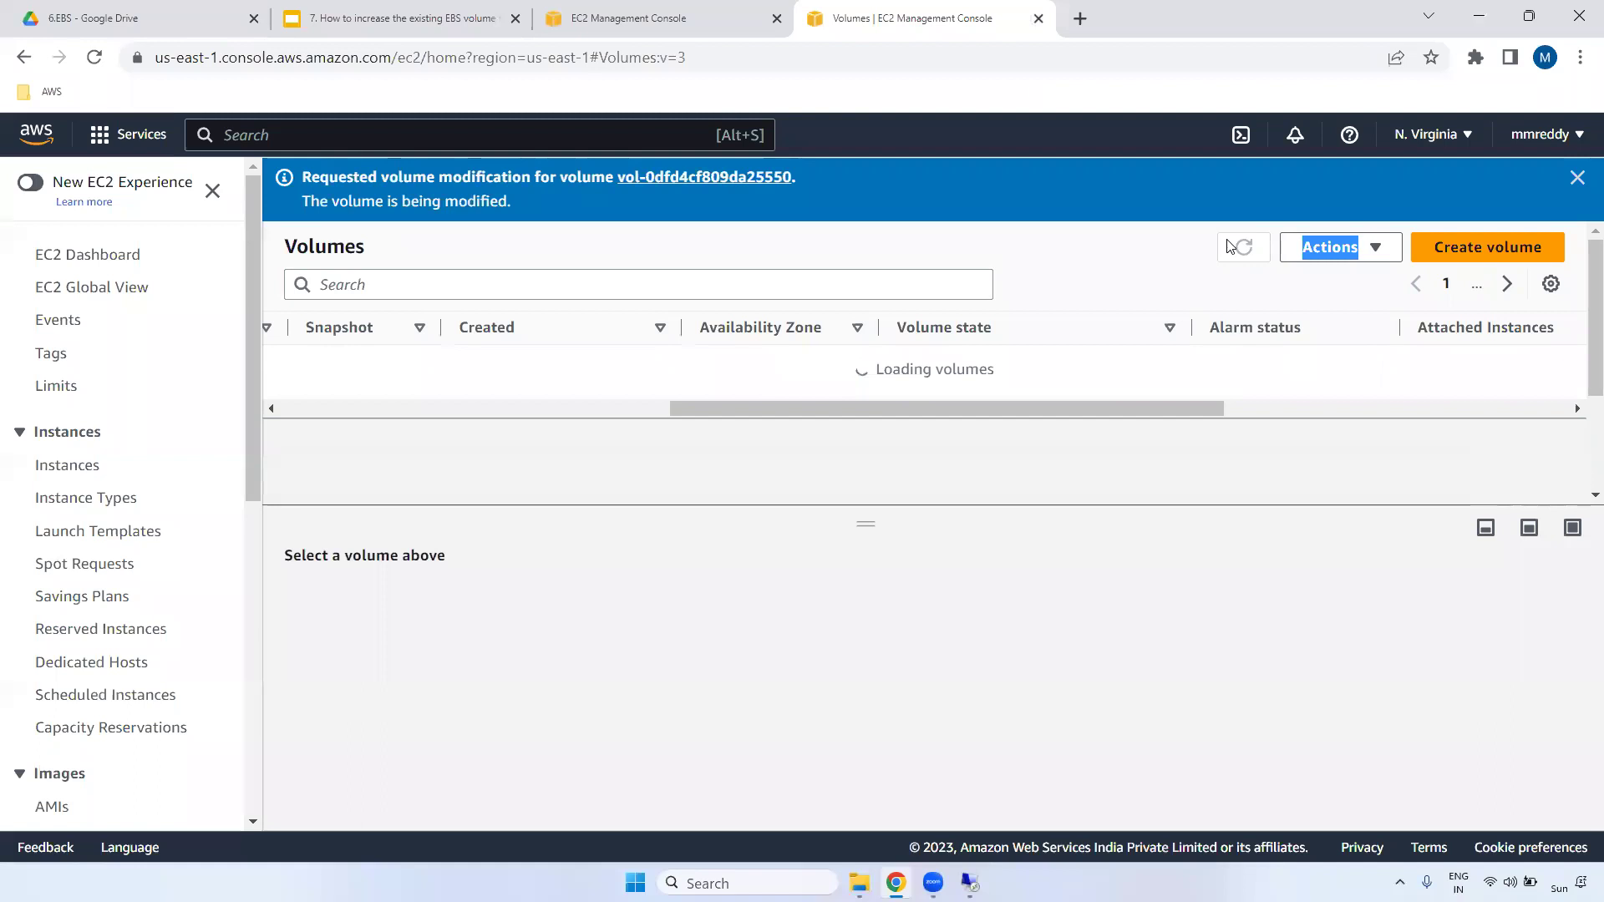
pyautogui.click(1232, 246)
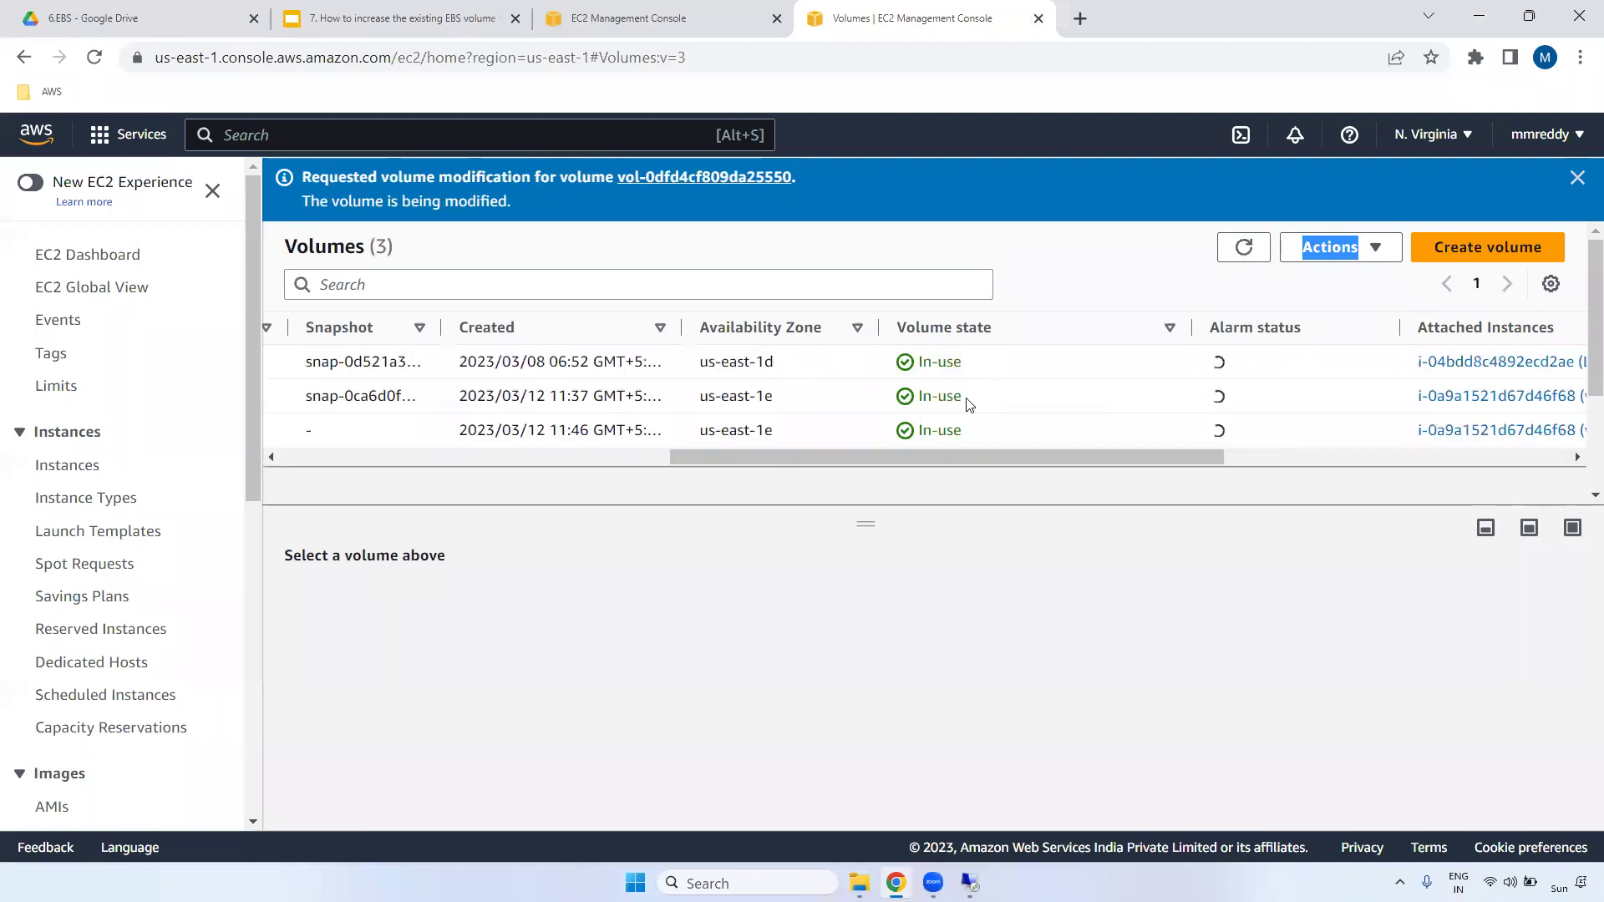
pyautogui.moveTo(792, 459); pyautogui.dragTo(368, 462)
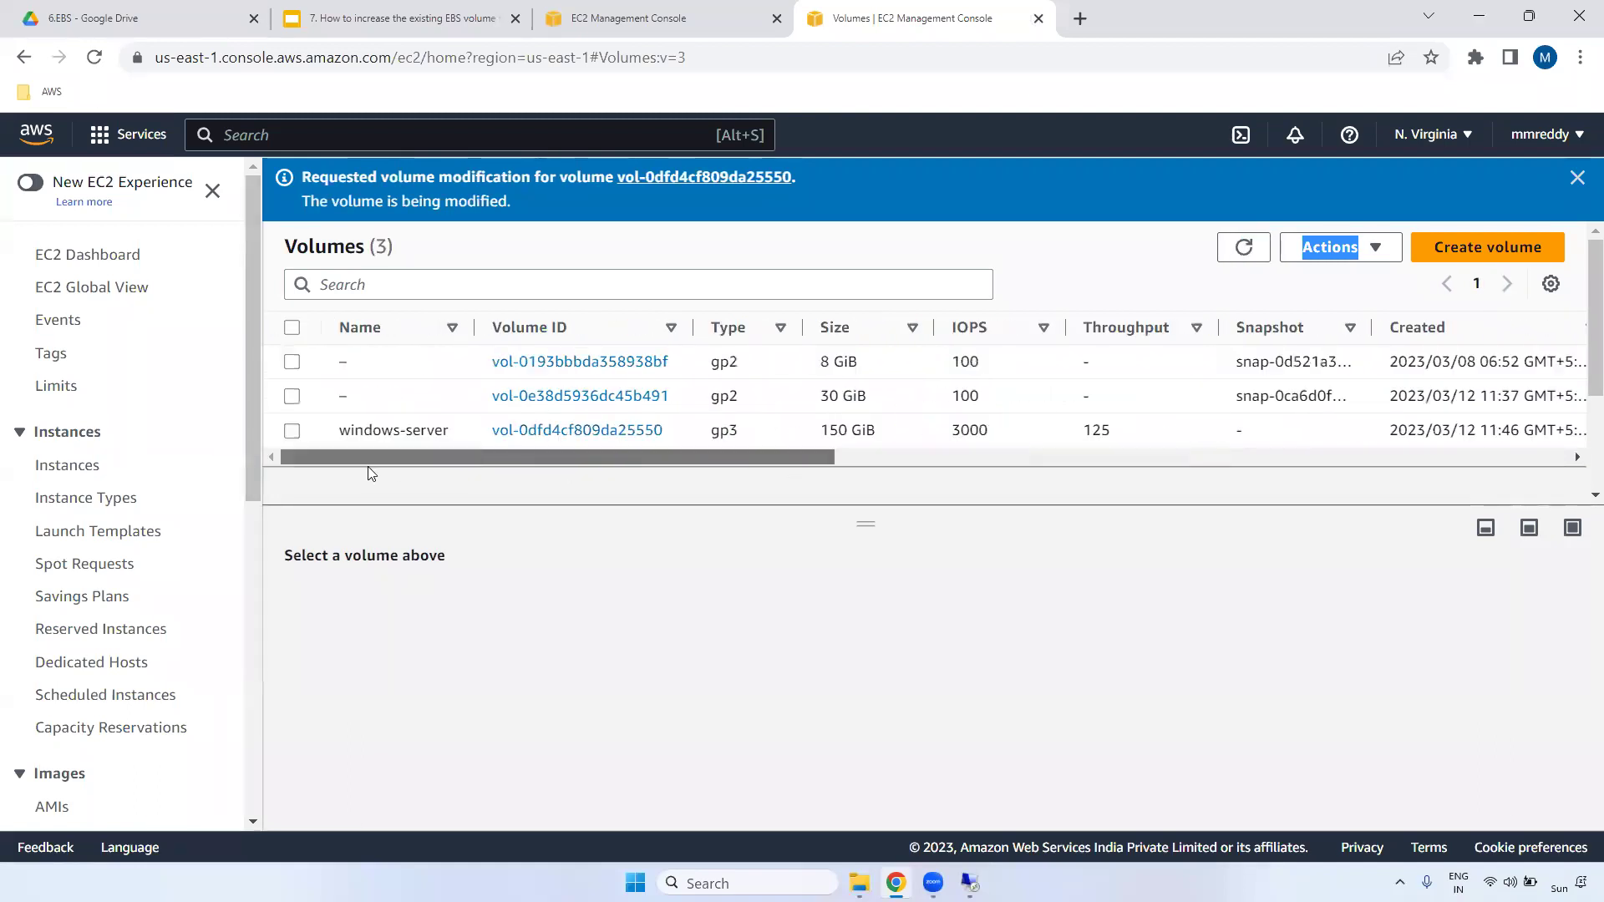
# - Try to modify the windows-server volume's size to 200 GiB and submit the change
pyautogui.click(292, 431)
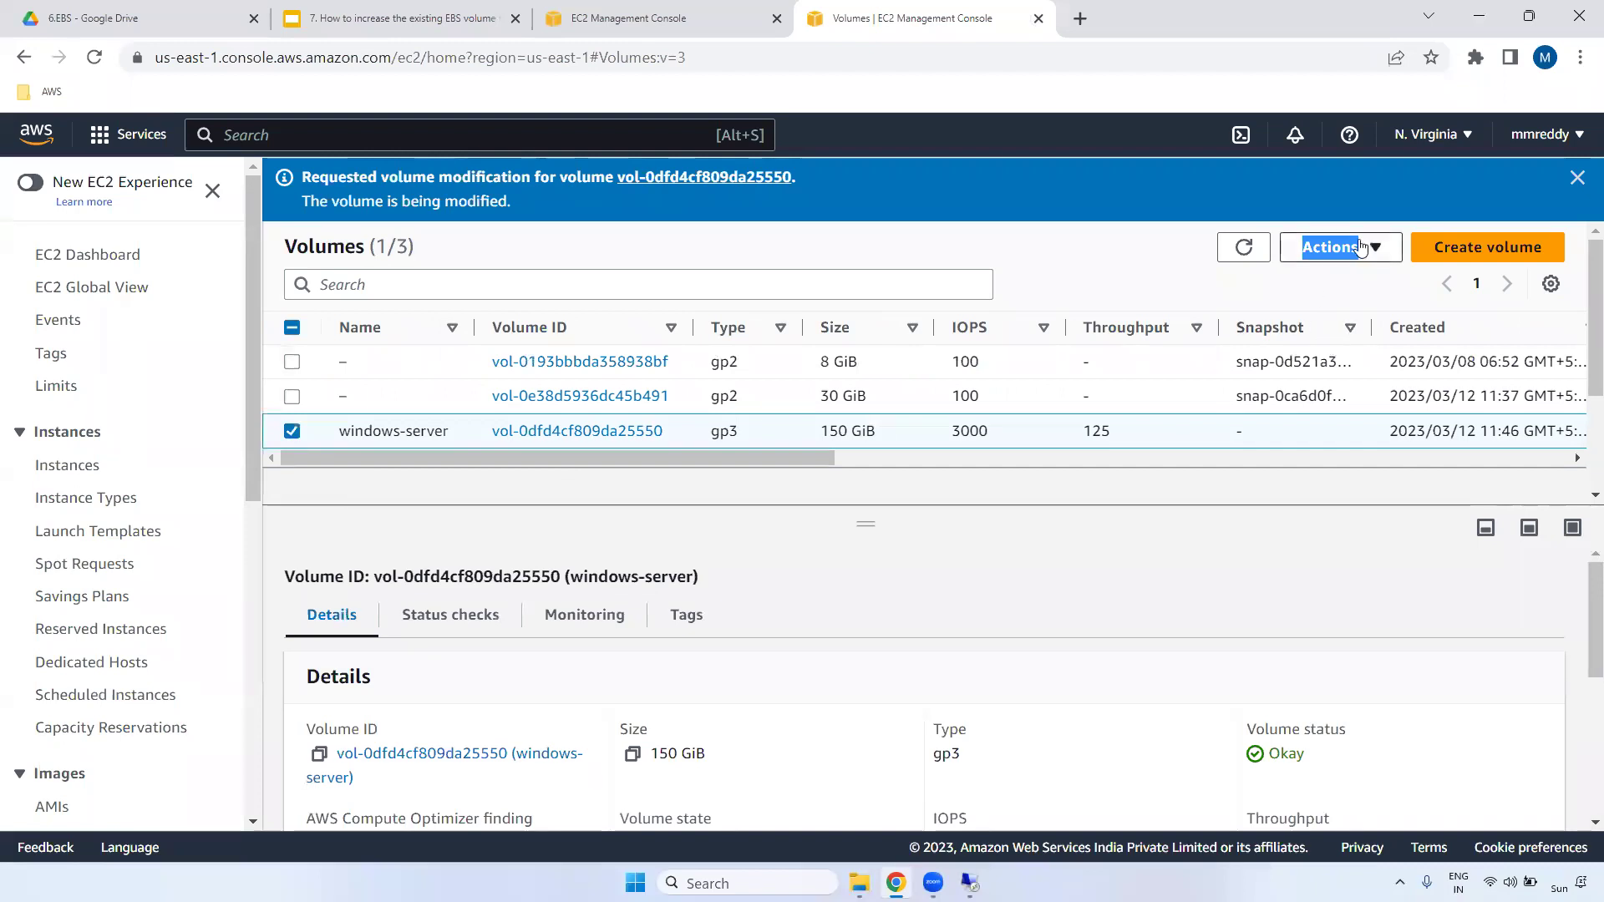
pyautogui.click(1330, 247)
pyautogui.click(1344, 284)
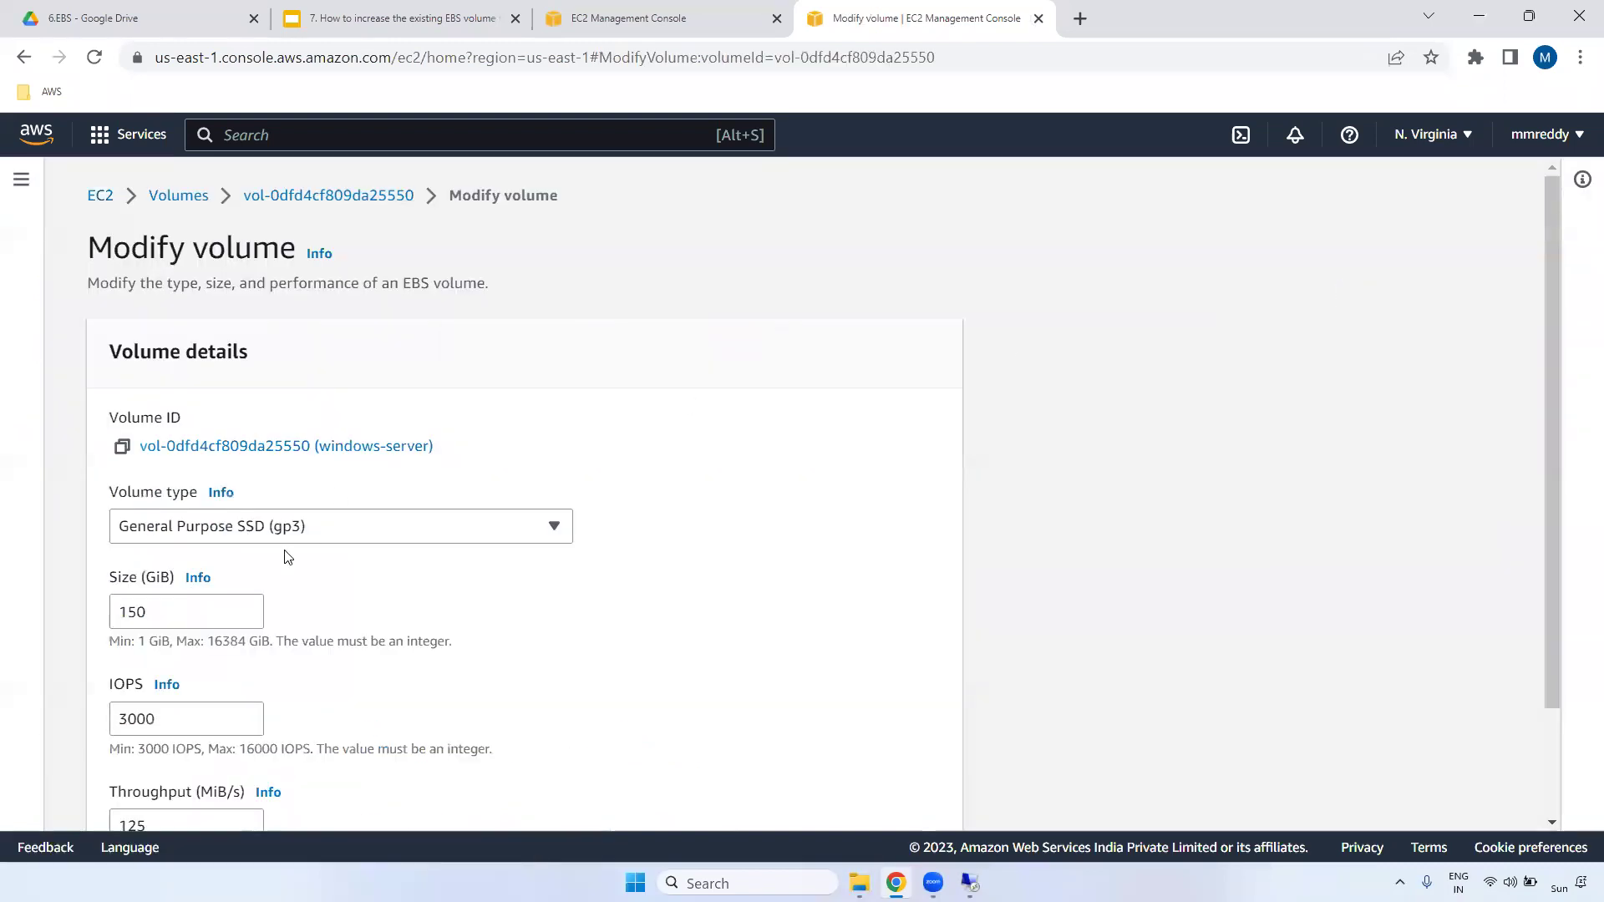
pyautogui.moveTo(154, 611); pyautogui.dragTo(31, 603)
pyautogui.write('200')
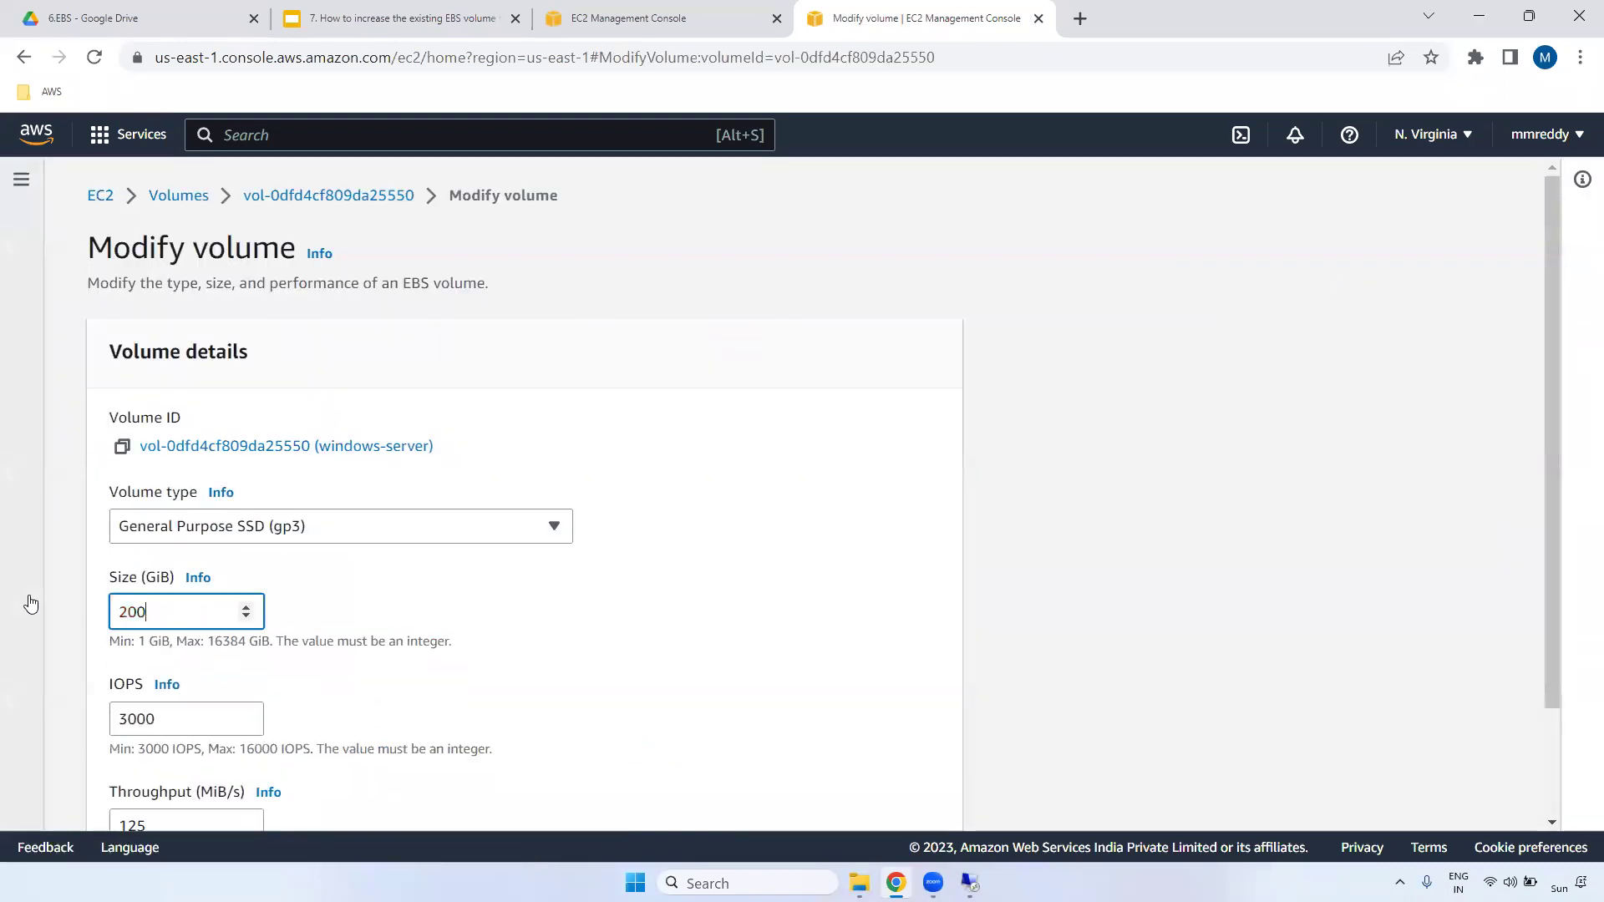
pyautogui.scroll(-2, 1138, 780)
pyautogui.click(909, 800)
pyautogui.click(1082, 691)
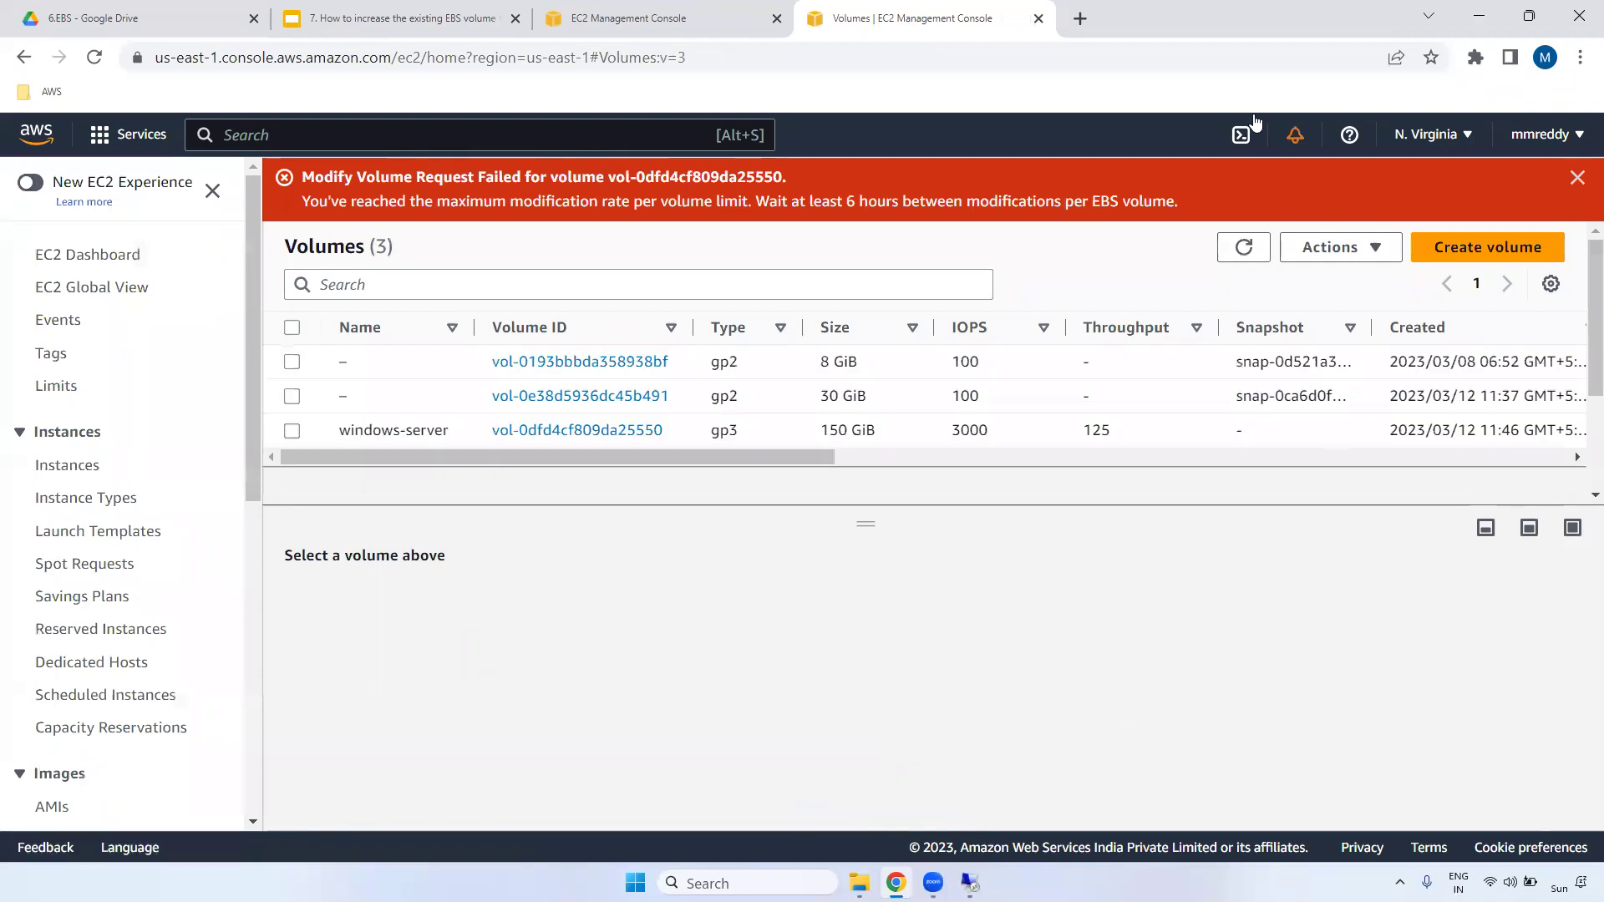
# - Examine the volume modification message and the windows-server volume's size in the volumes list
pyautogui.moveTo(301, 170); pyautogui.dragTo(763, 193)
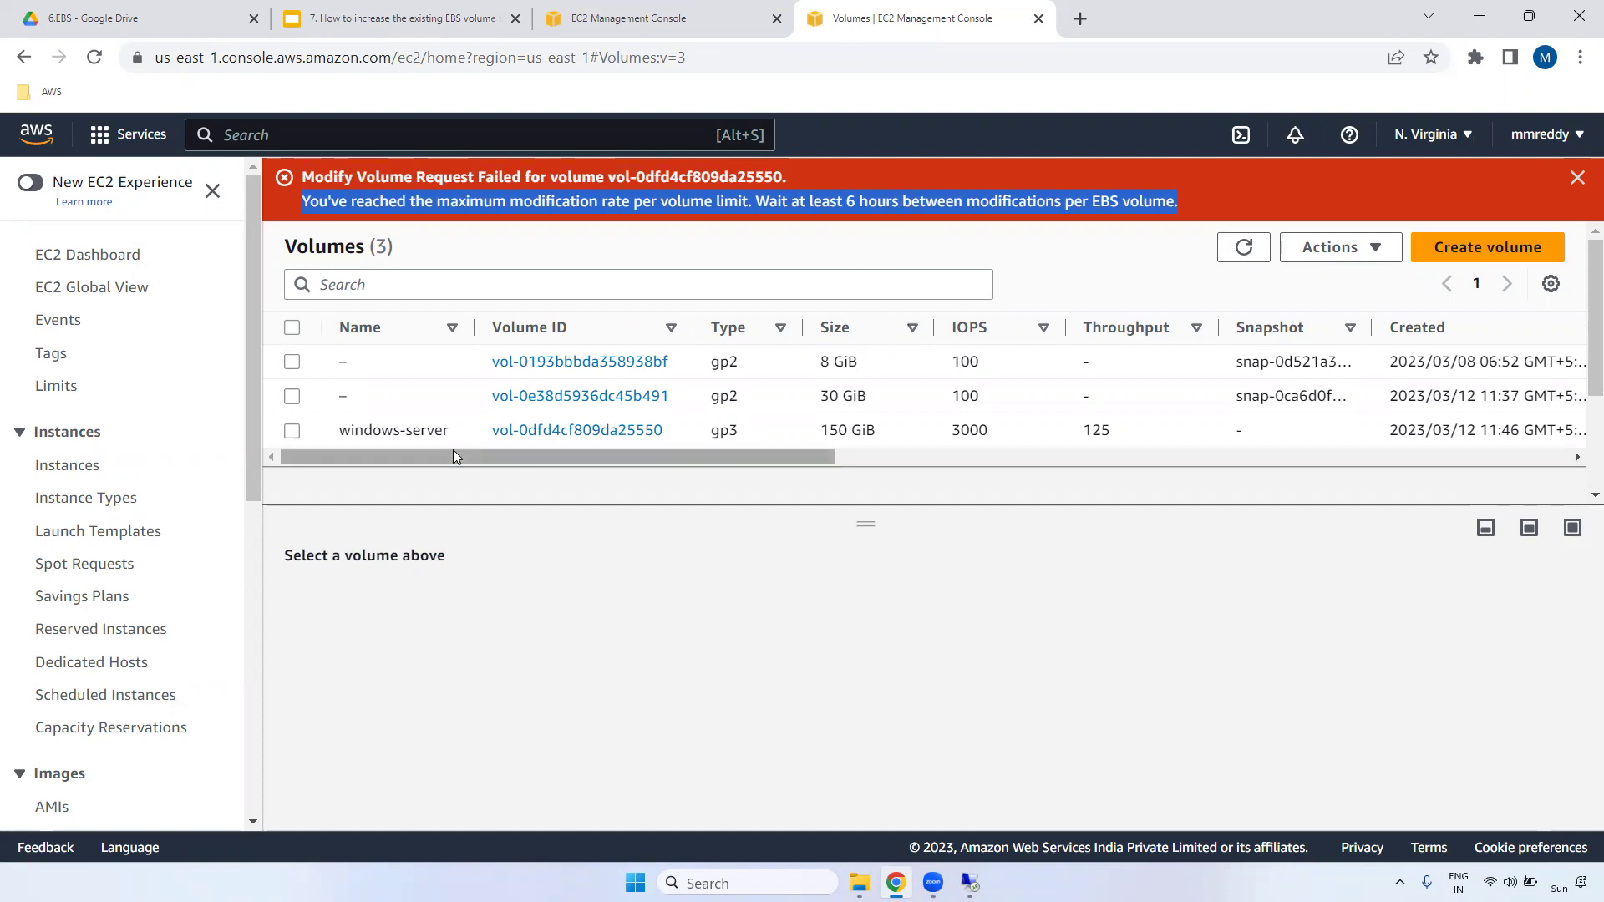
pyautogui.moveTo(820, 453); pyautogui.dragTo(890, 460)
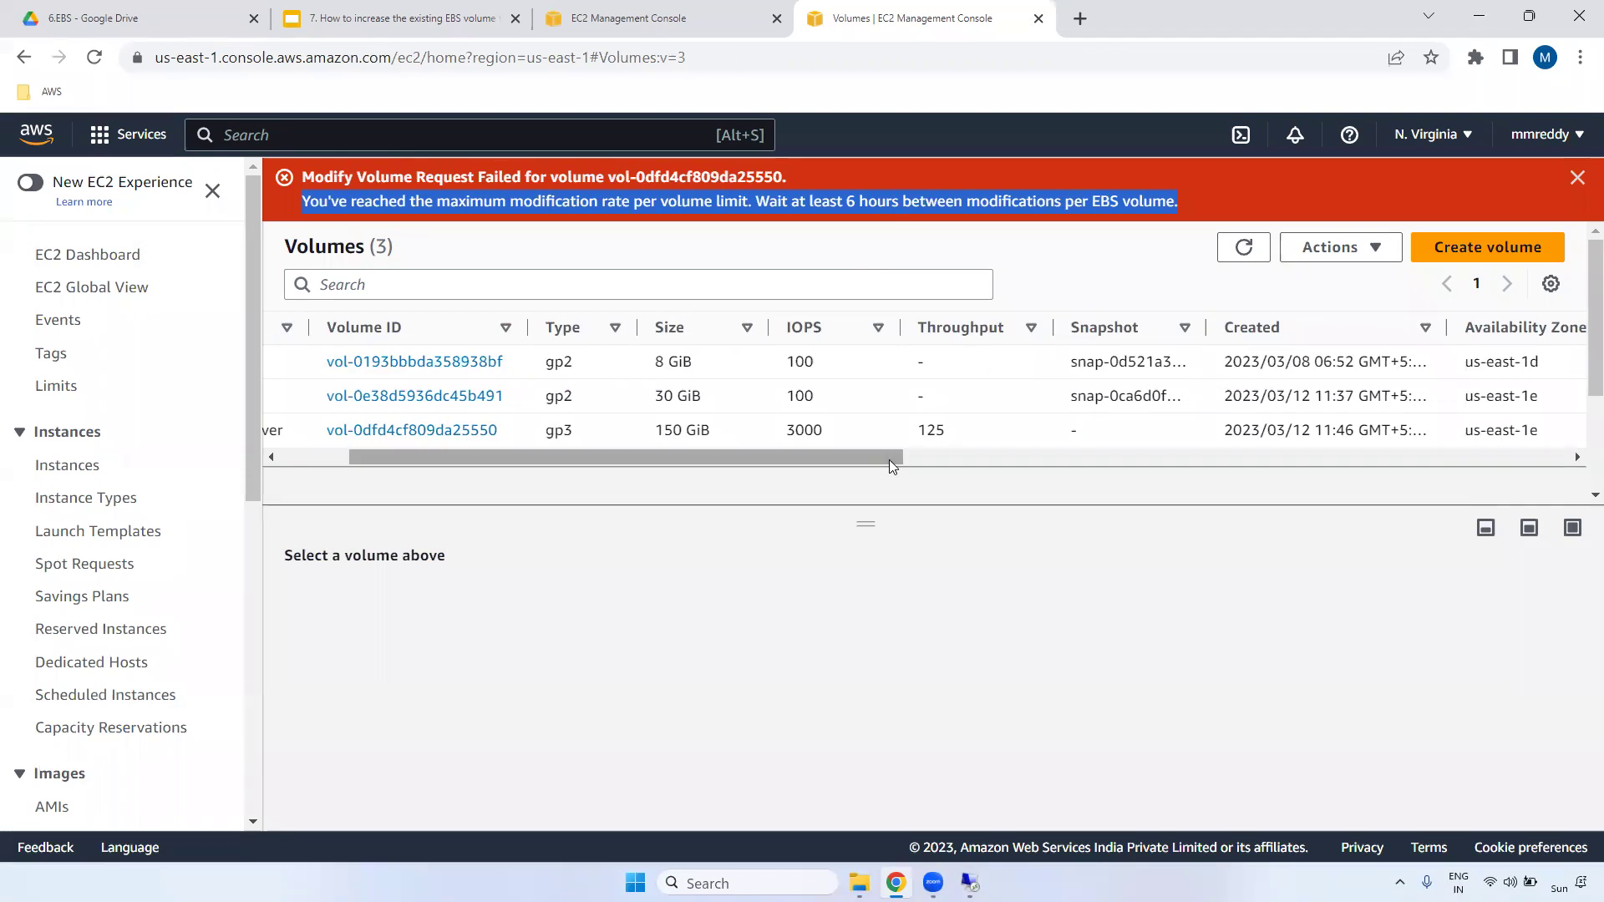
pyautogui.moveTo(889, 459); pyautogui.dragTo(821, 459)
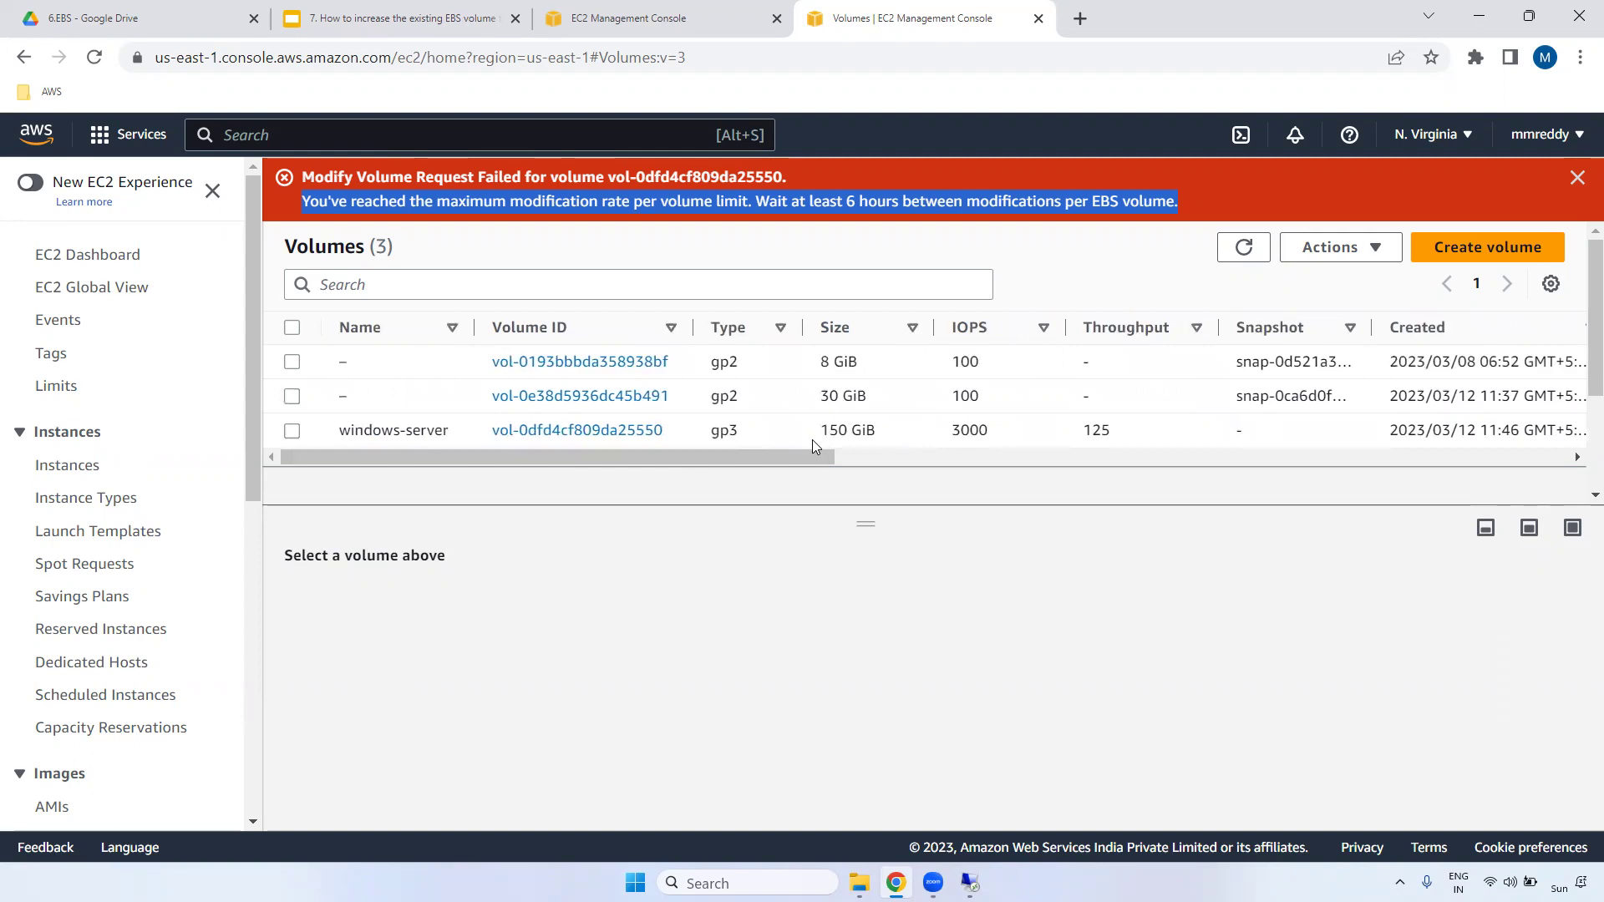
pyautogui.tripleClick(850, 431)
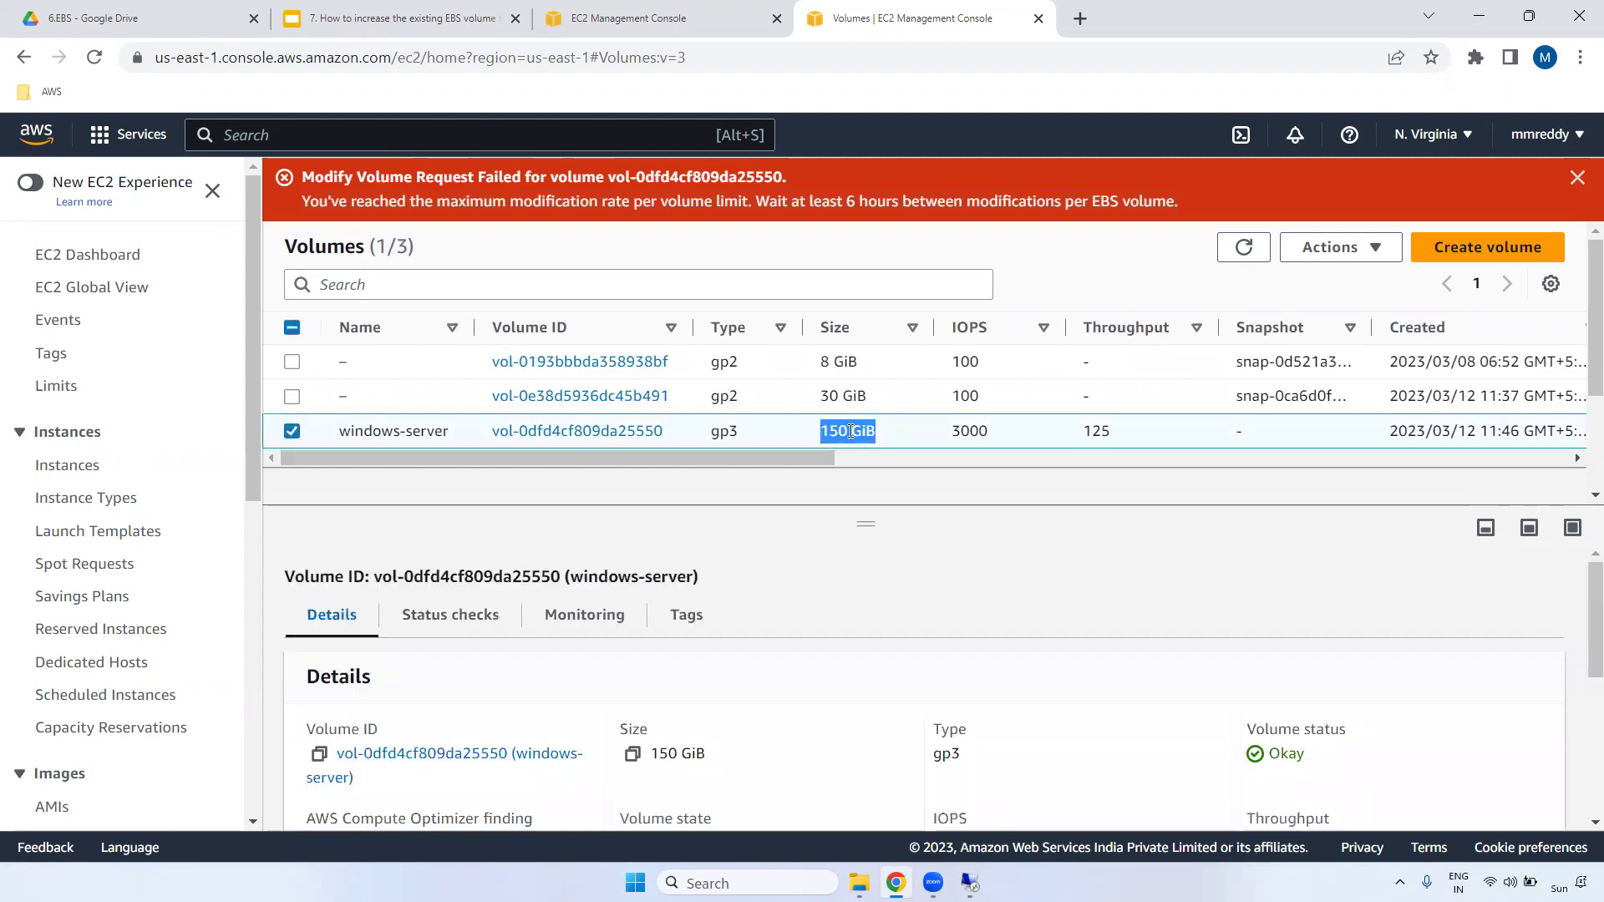
# - Switch to the Google Slides presentation and start the slideshow from the closing Thank You slide
pyautogui.click(401, 17)
pyautogui.click(172, 504)
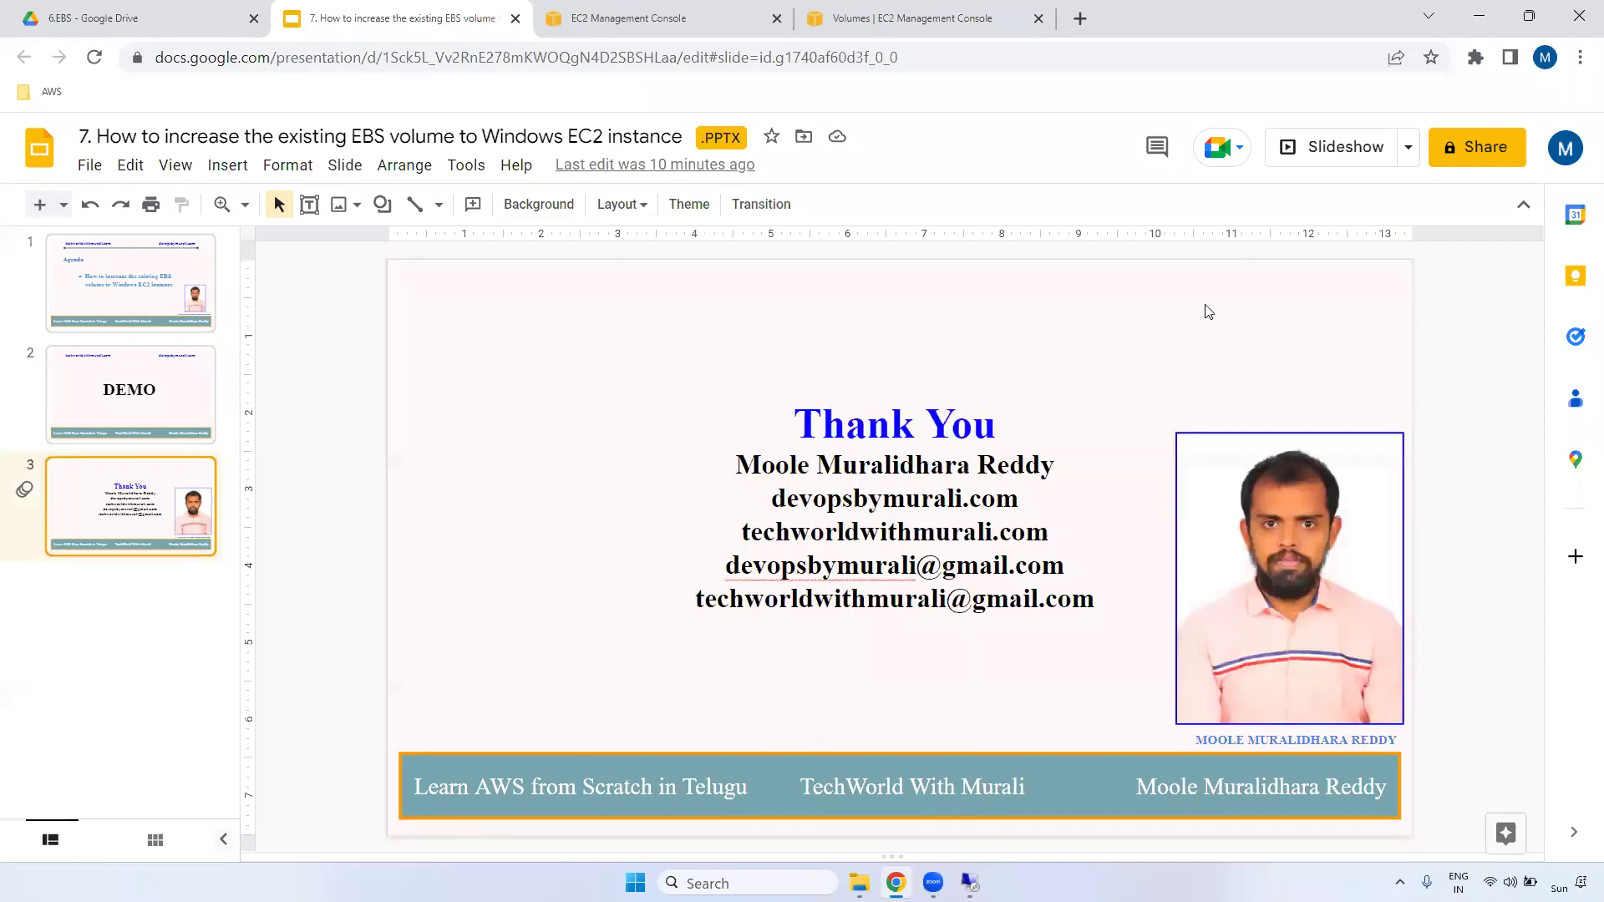
pyautogui.click(1318, 163)
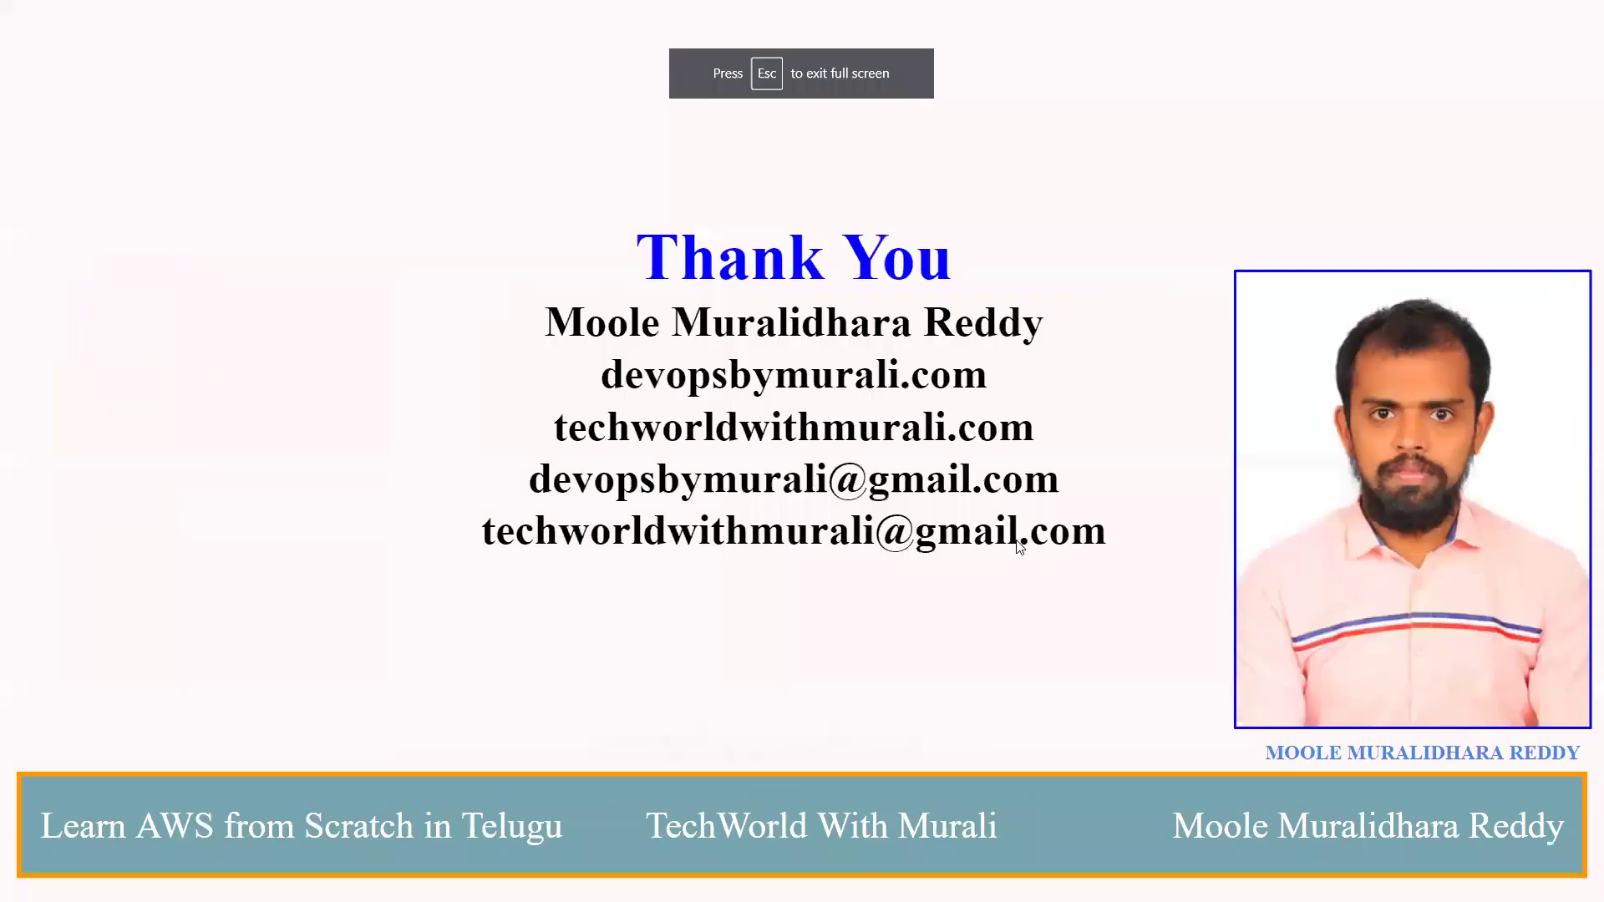